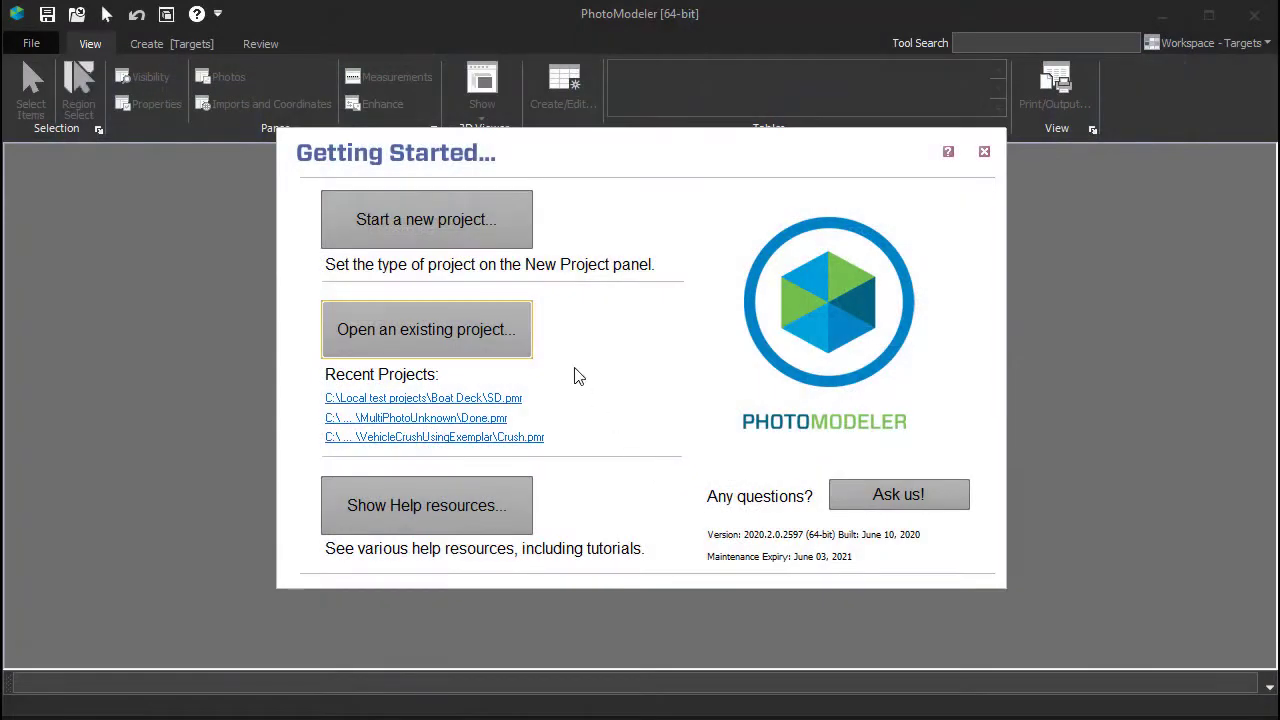
# Start a new Automated Target Project and add the twelve photos beginning with DSC05221.JPG
pyautogui.click(497, 230)
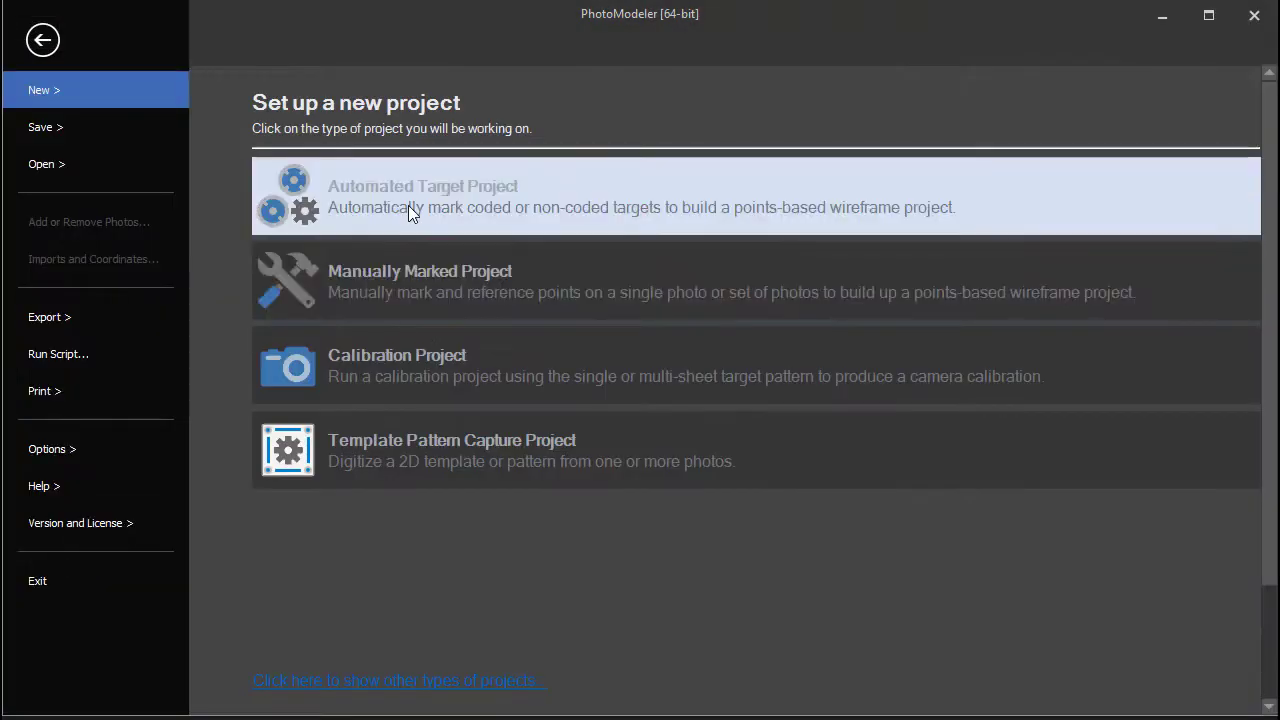
pyautogui.click(408, 205)
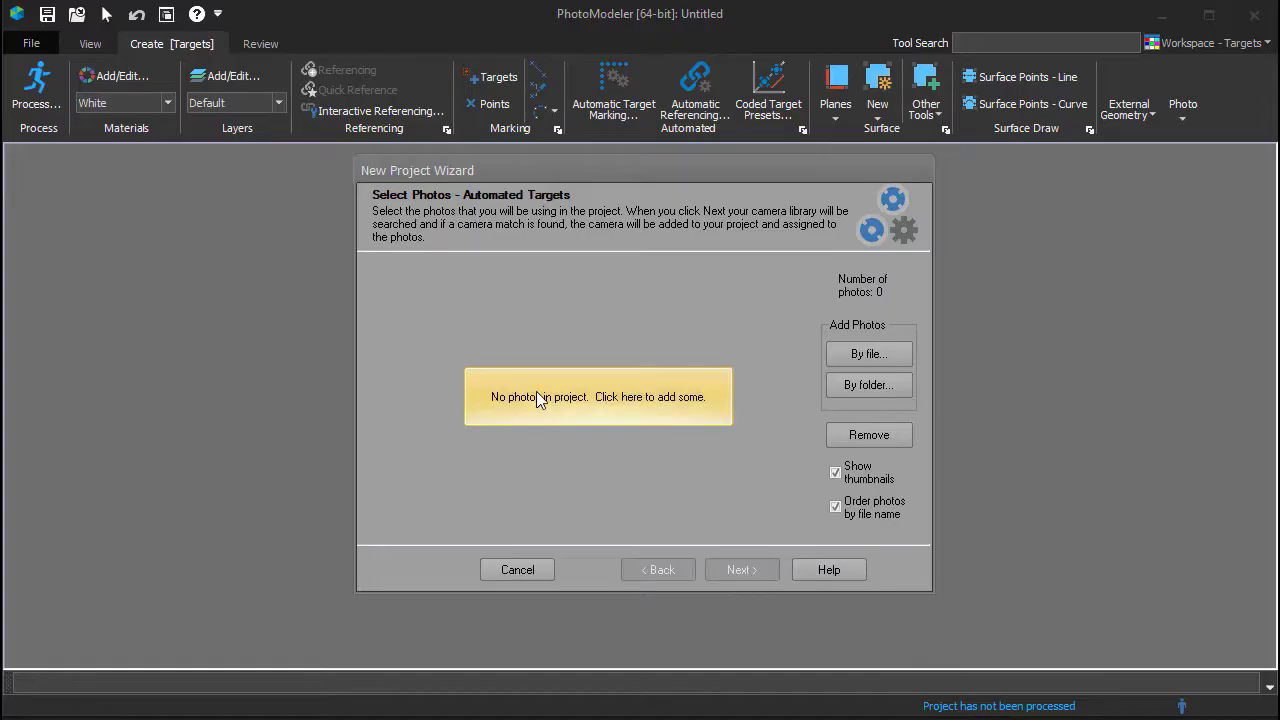
pyautogui.click(536, 397)
pyautogui.click(661, 349)
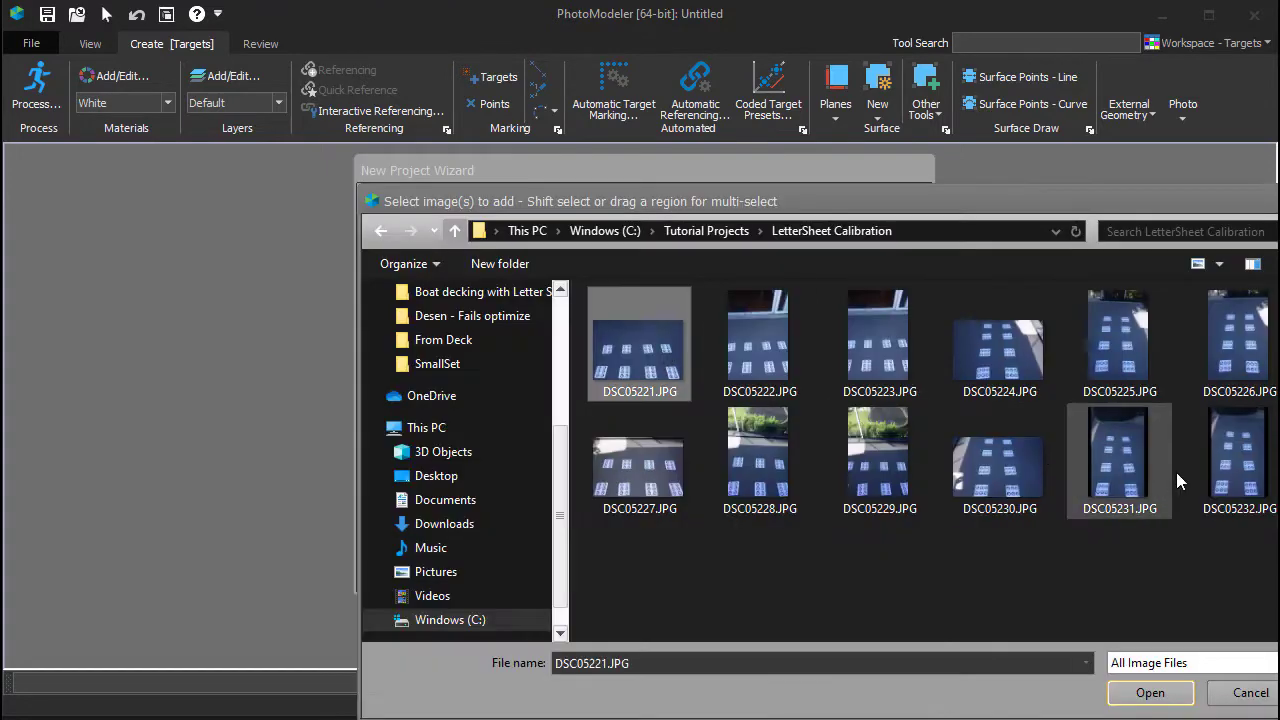
pyautogui.keyDown('shift'); pyautogui.click(1200, 462); pyautogui.keyUp('shift')
pyautogui.click(1168, 698)
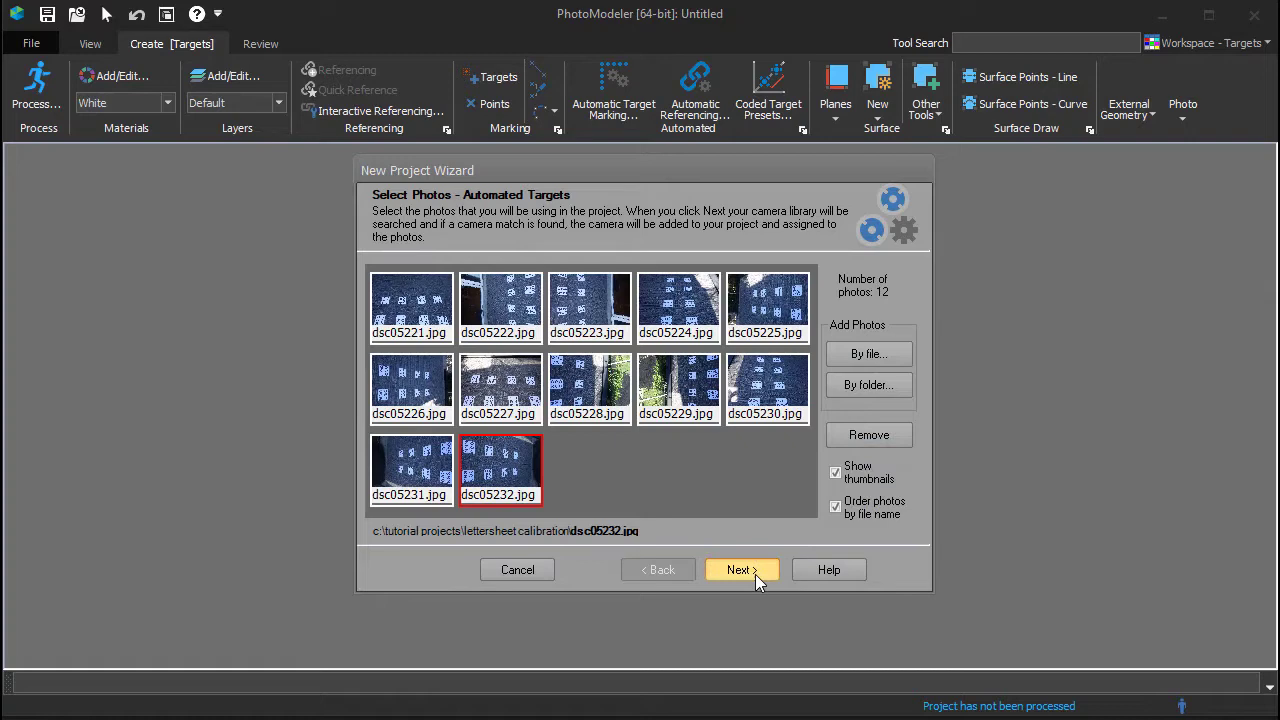
# Choose SmartOrient auto-calibration as the camera source and start processing
pyautogui.click(755, 574)
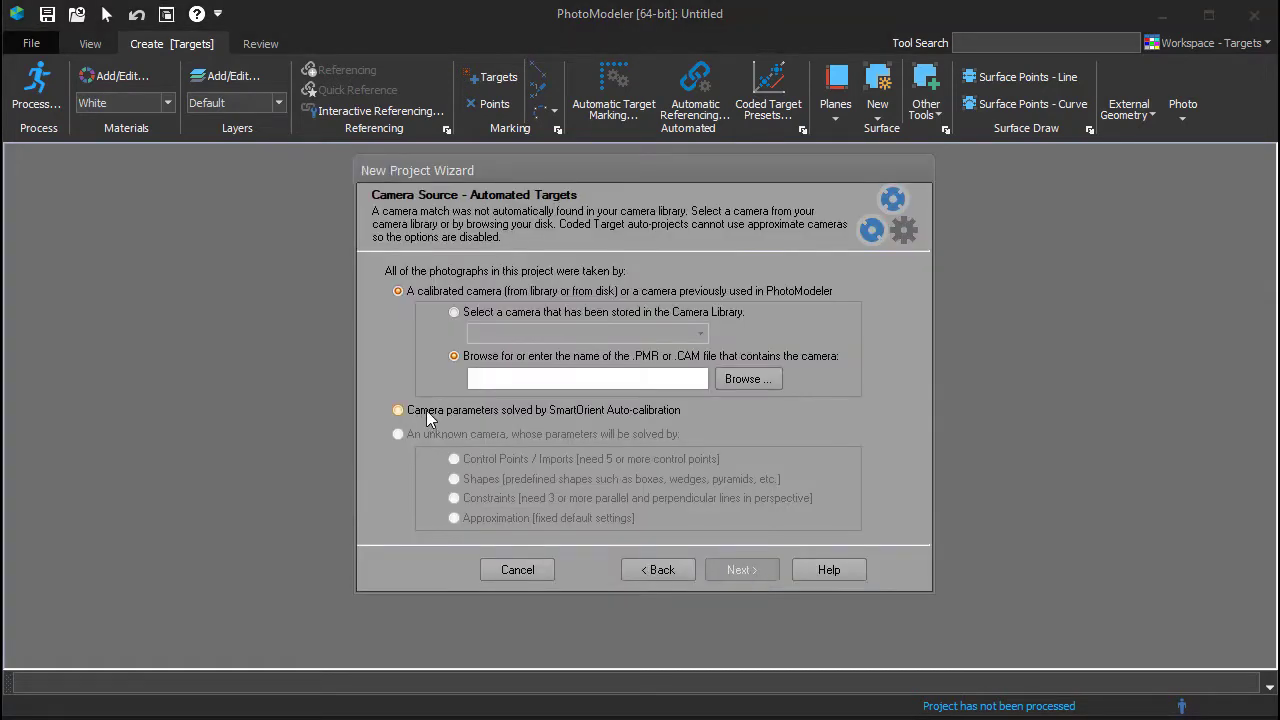
pyautogui.click(424, 408)
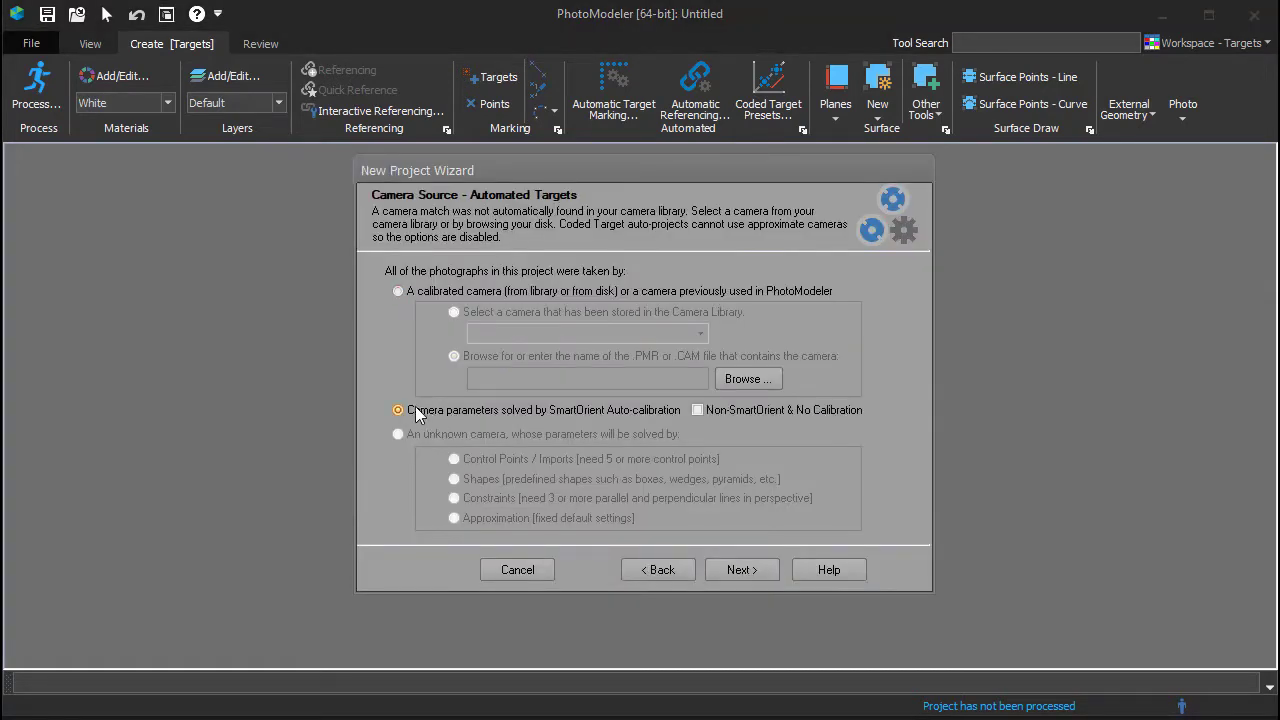
pyautogui.click(759, 569)
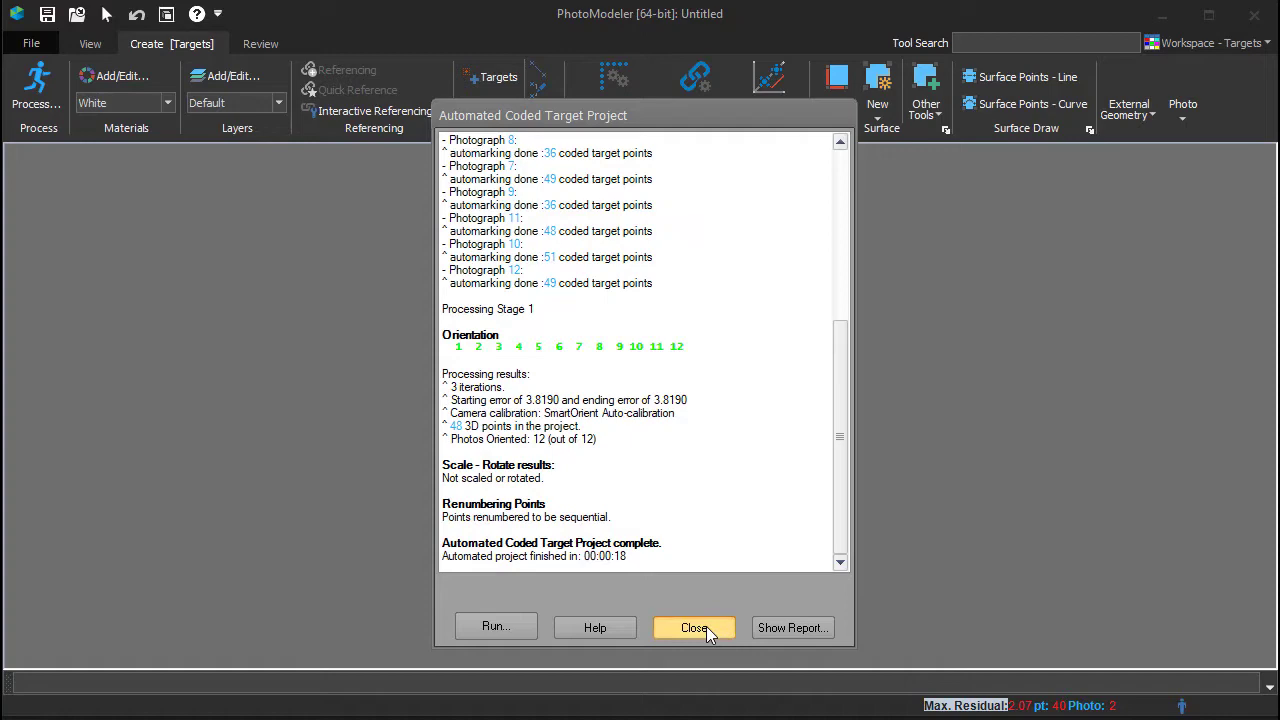
# Close the processing results once all 12 photos are oriented
pyautogui.click(706, 626)
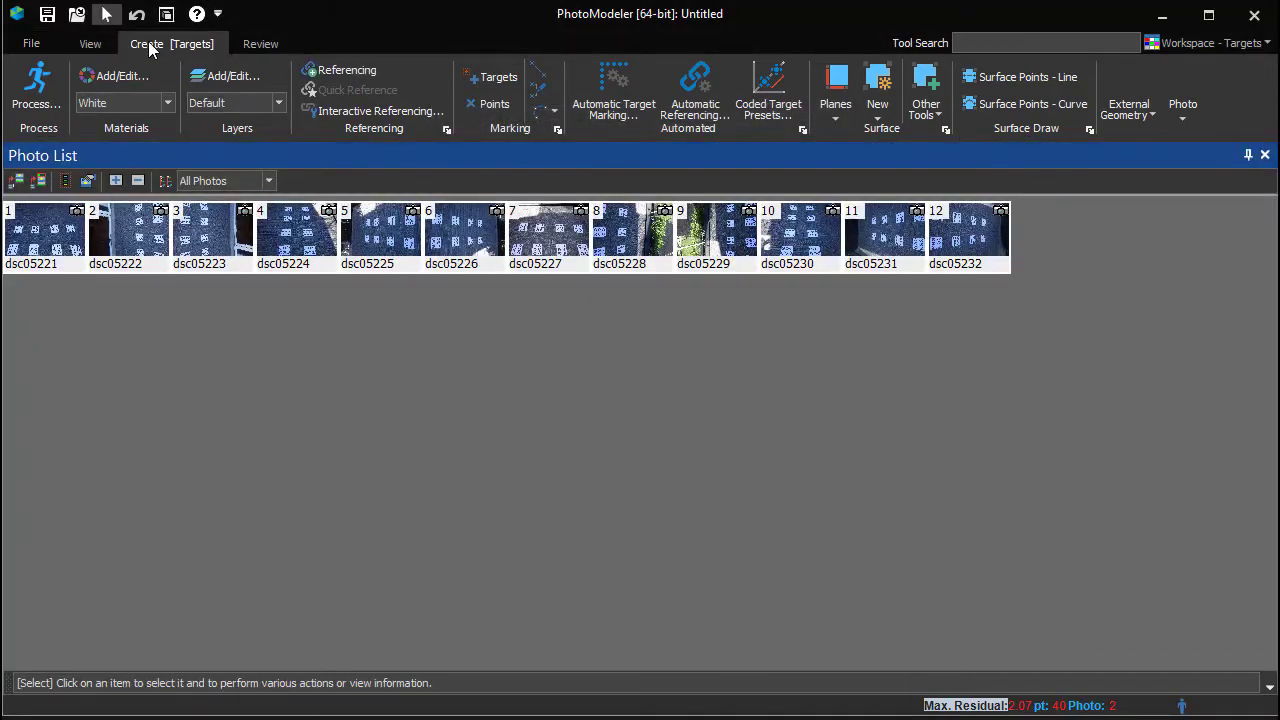
# Apply the LetterSheetPresets coded target configuration to scale the project and dismiss the summary
pyautogui.click(766, 108)
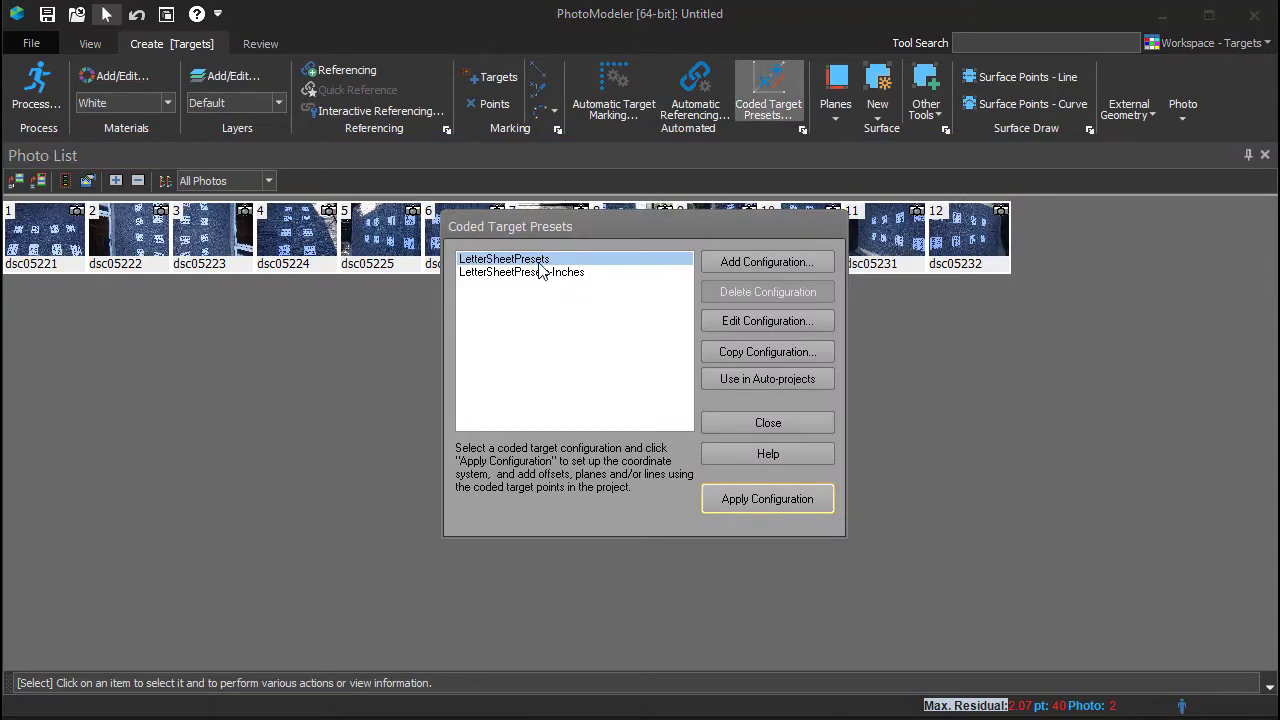
pyautogui.click(540, 273)
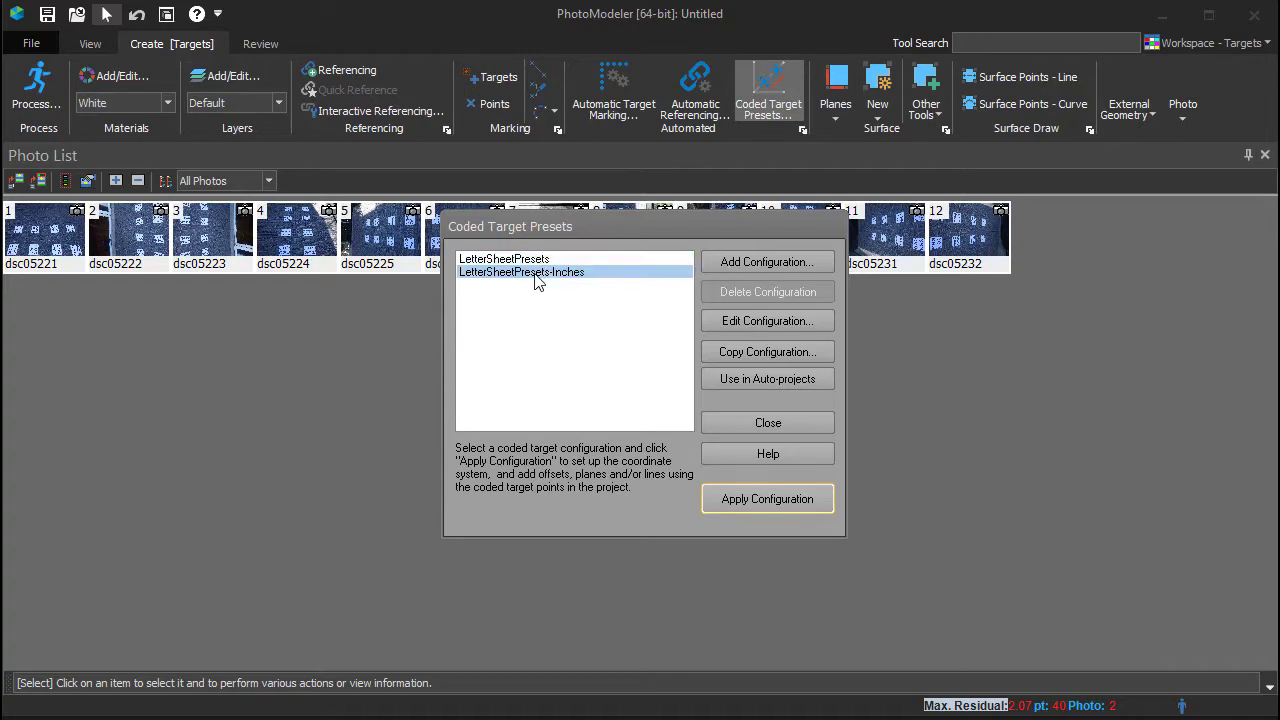
pyautogui.click(524, 260)
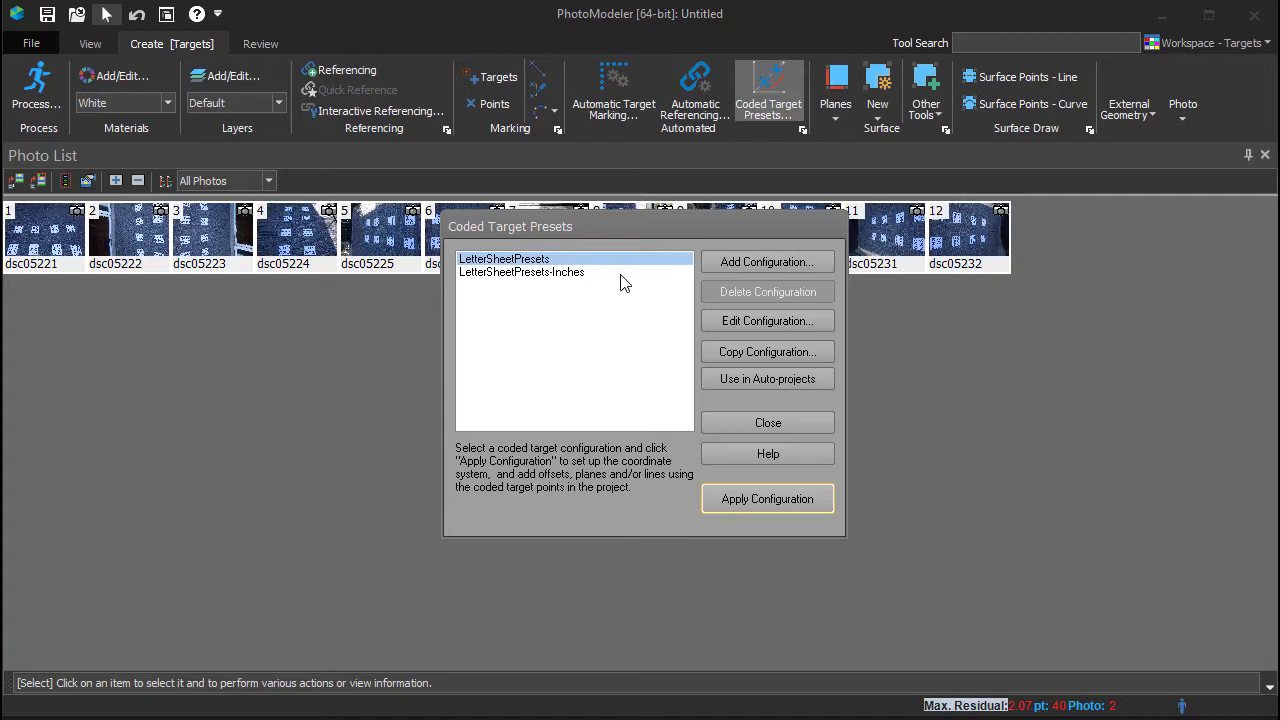
pyautogui.click(723, 503)
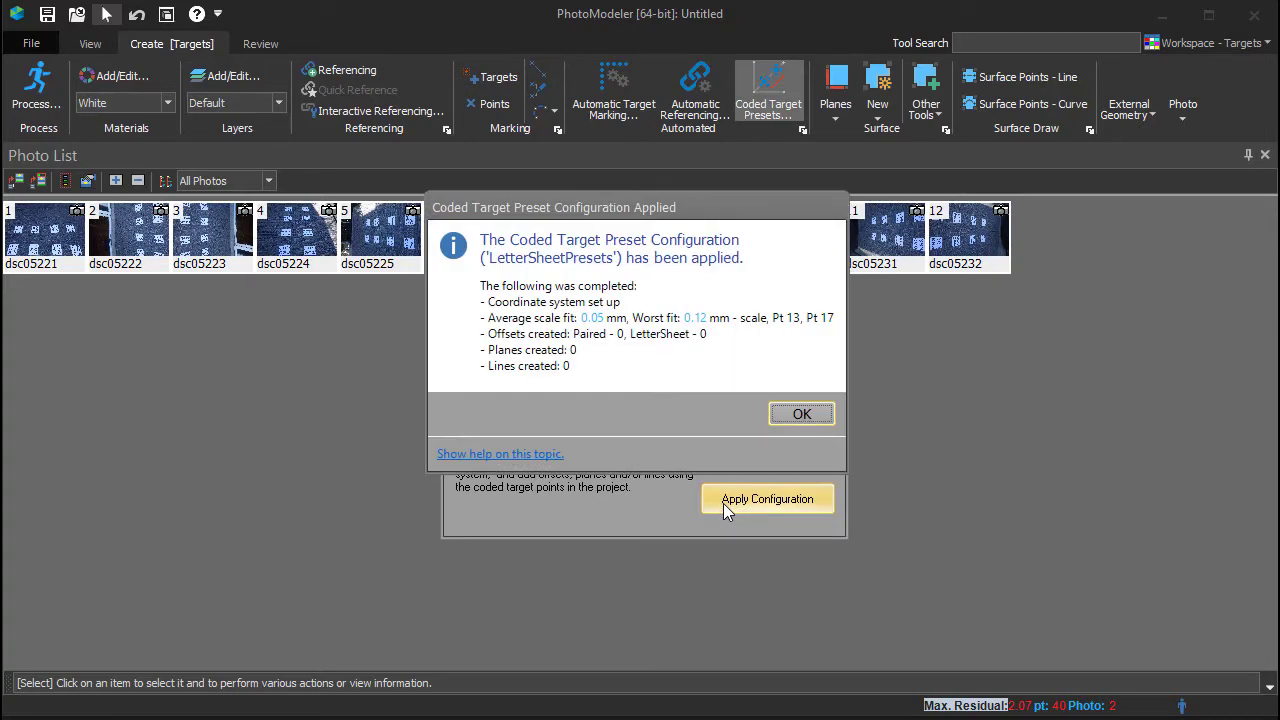
pyautogui.click(795, 416)
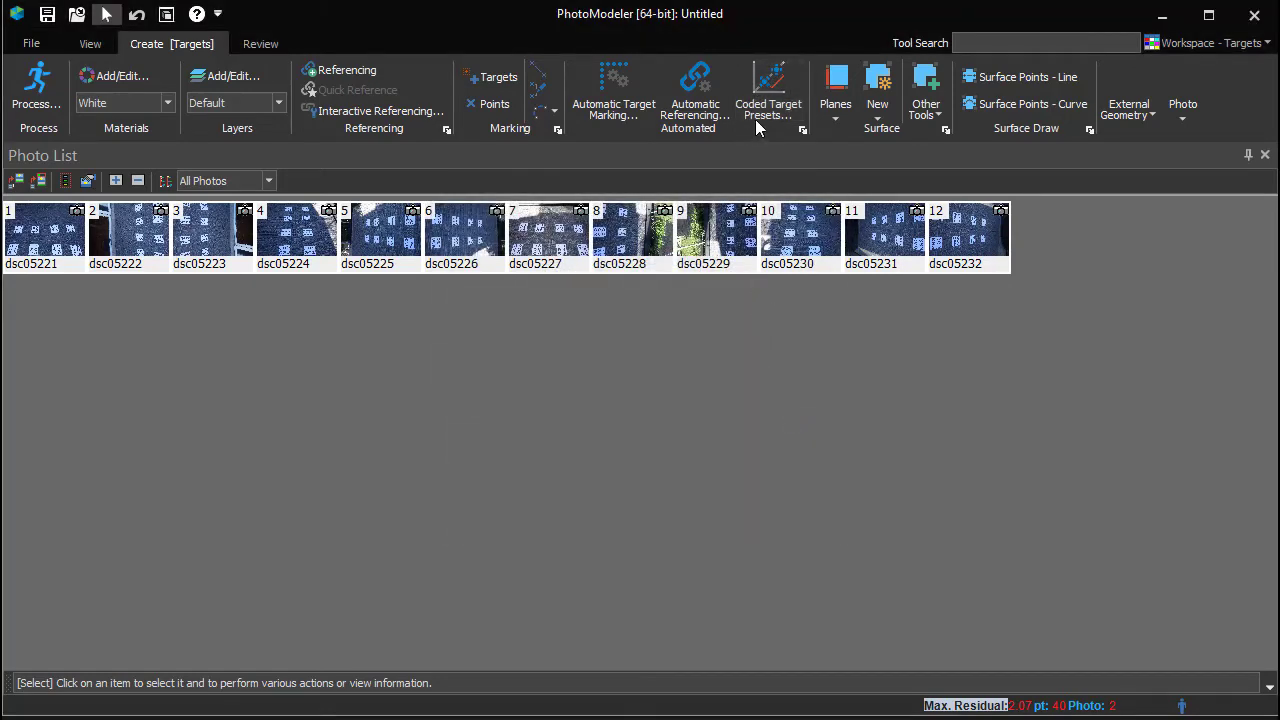
# Set LetterSheetPresets to be used automatically in auto-projects via Coded Target Presets
pyautogui.click(757, 116)
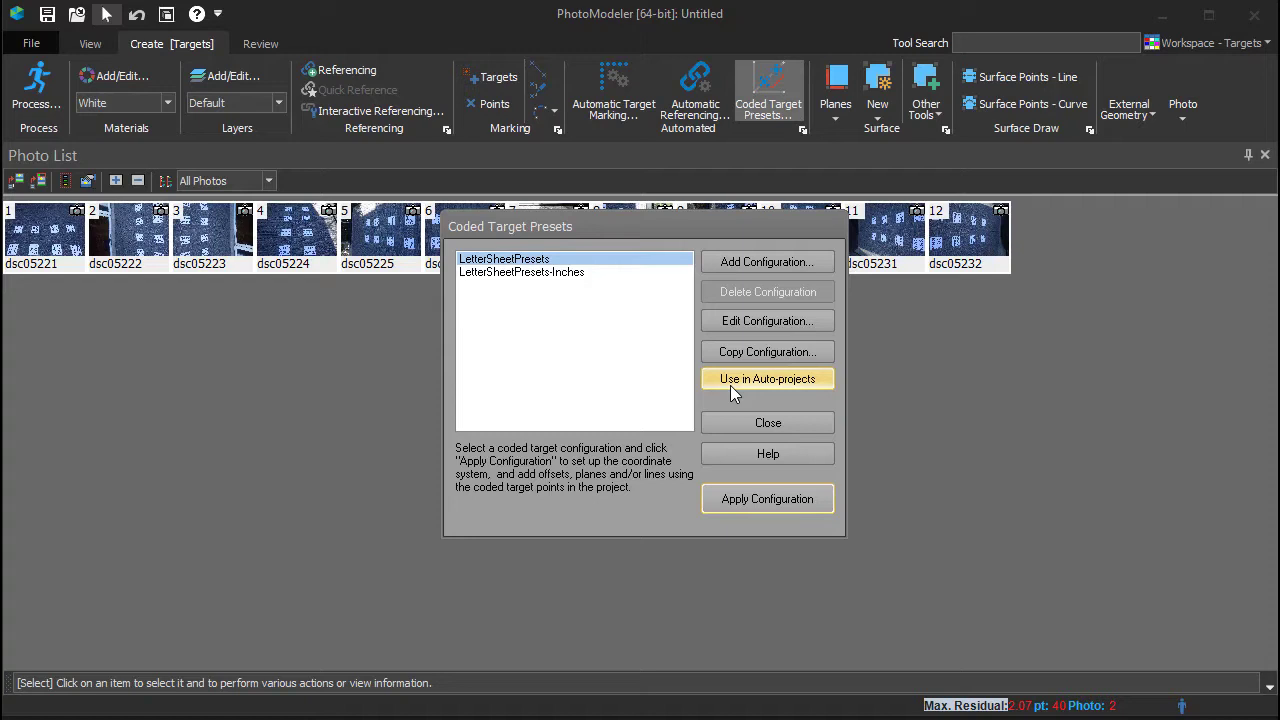
pyautogui.click(732, 381)
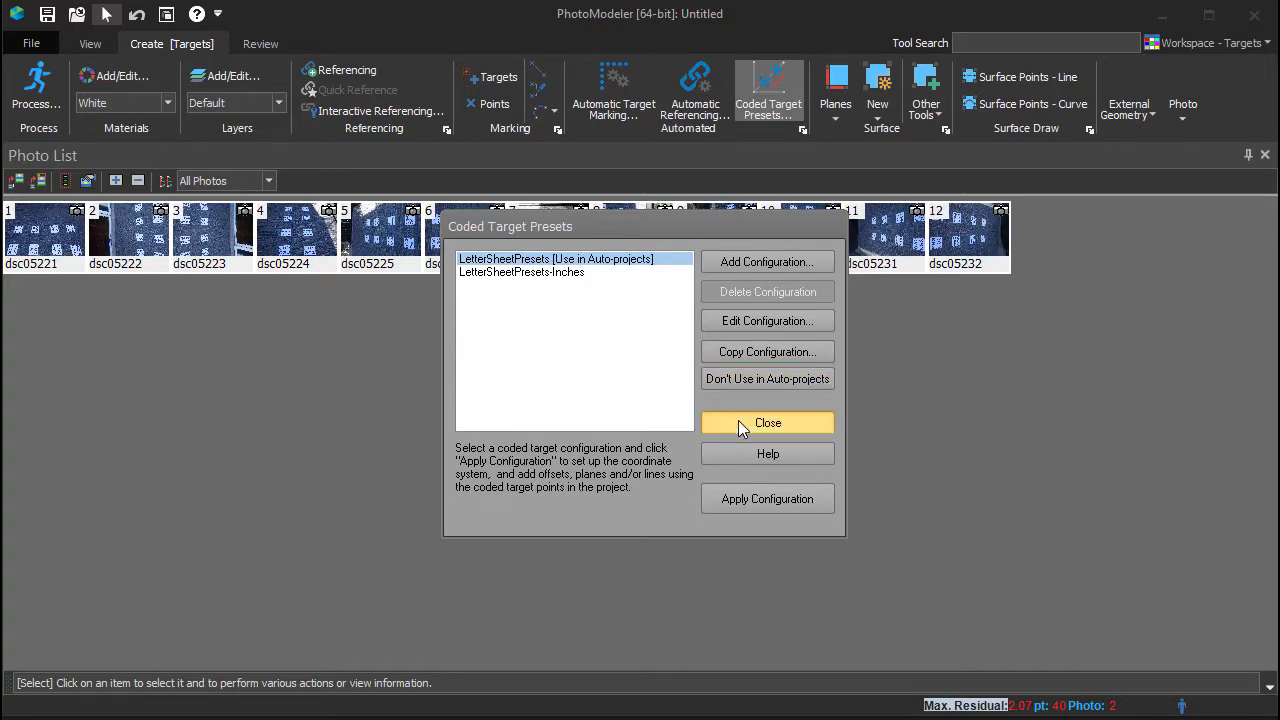
pyautogui.click(740, 425)
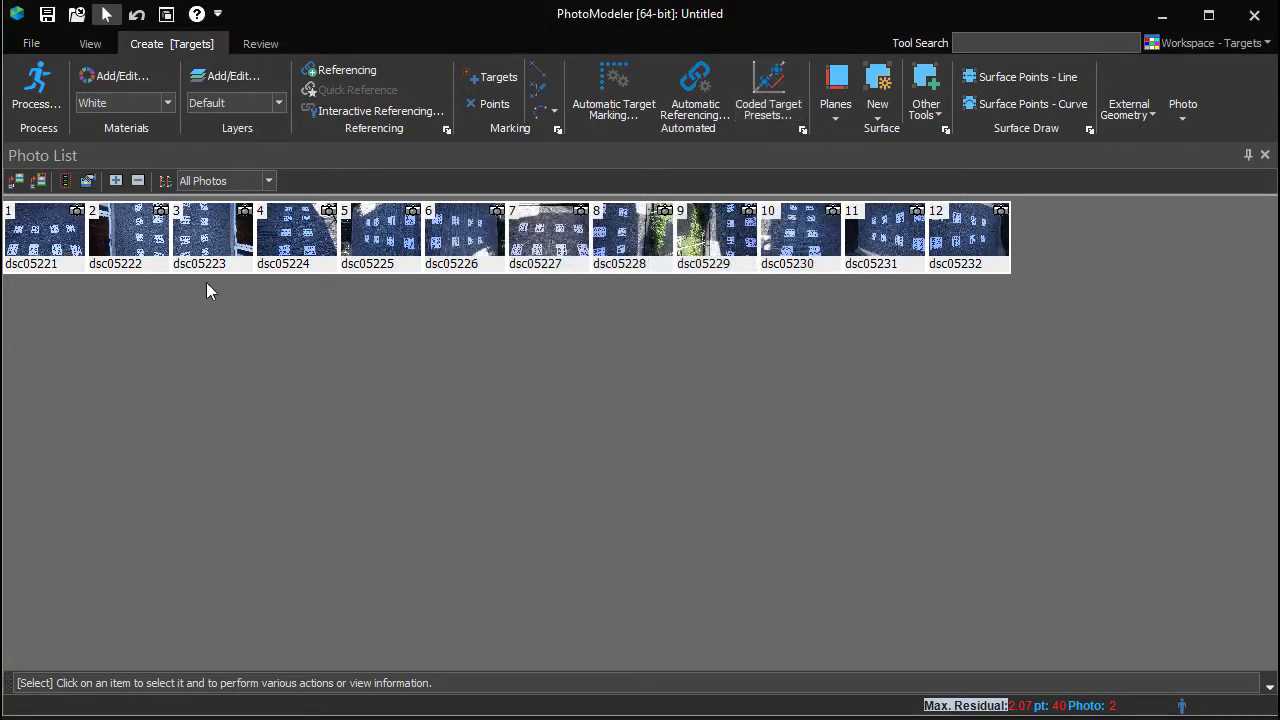
# Open a 3D view with camera stations shown, orbiting the target grid nearly edge-on
pyautogui.click(163, 14)
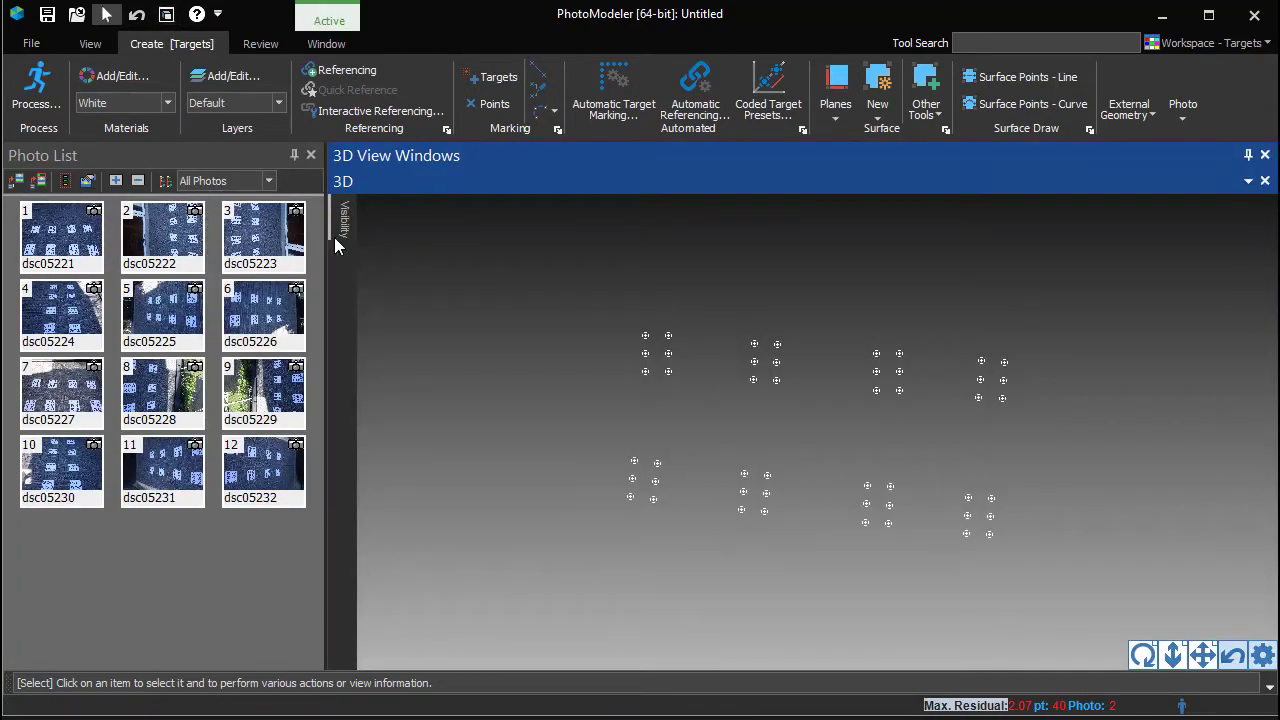
pyautogui.moveTo(342, 230)
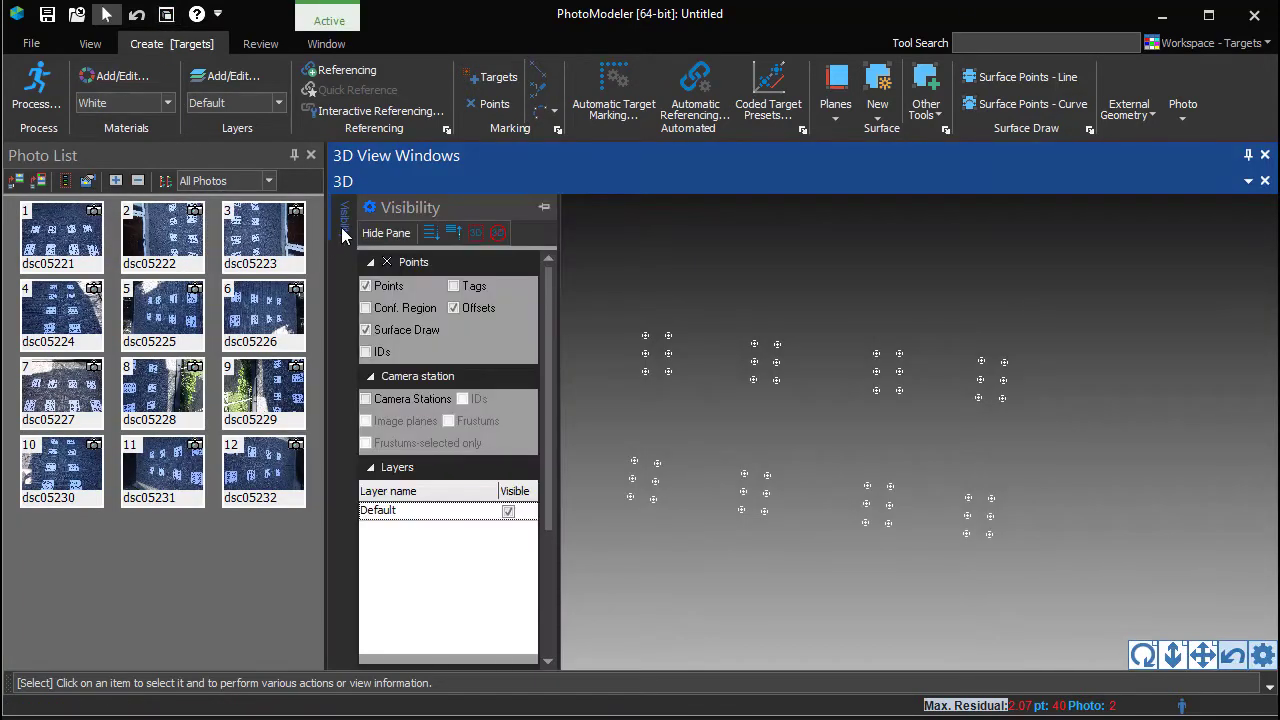
pyautogui.click(366, 400)
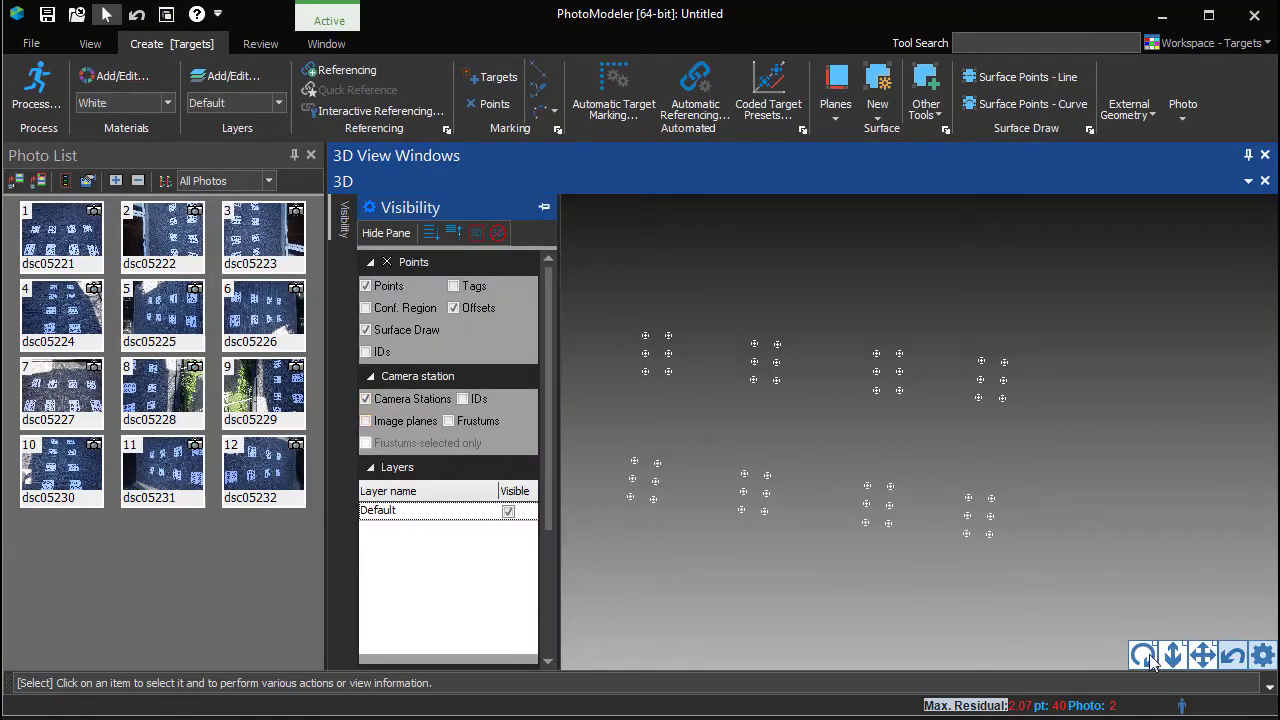
pyautogui.click(1234, 662)
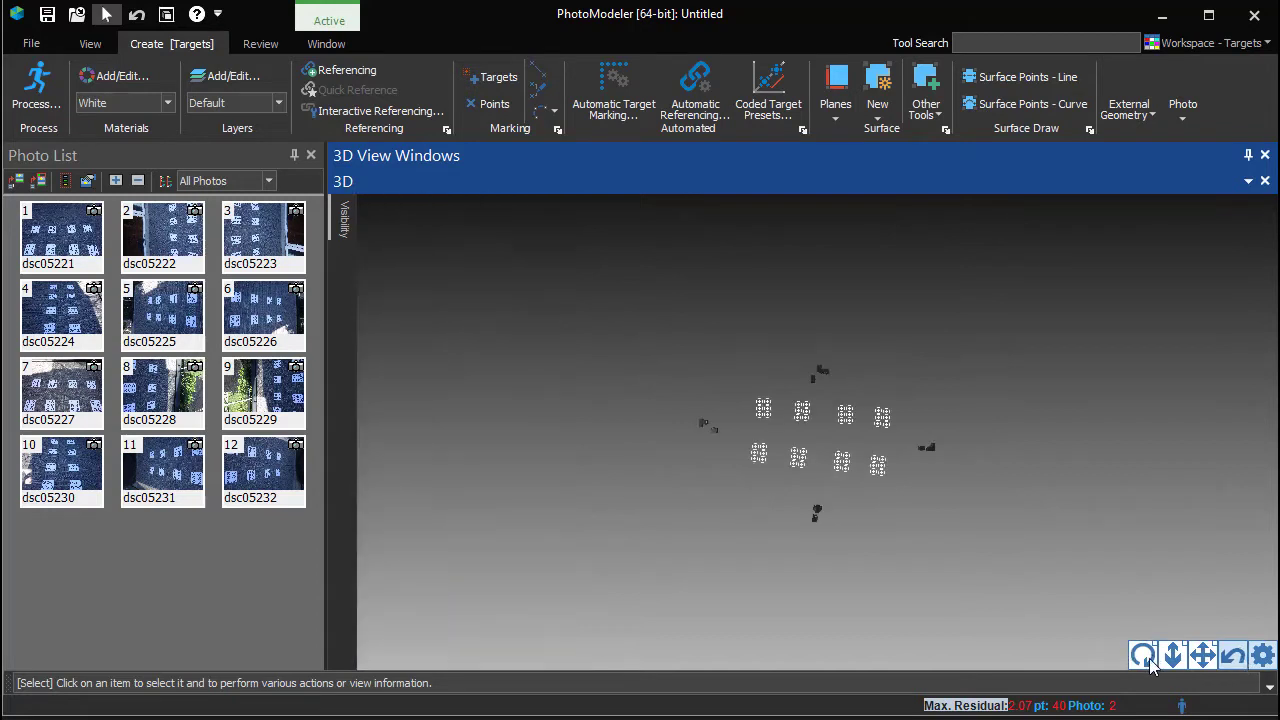
pyautogui.moveTo(1143, 657); pyautogui.dragTo(1143, 652)
pyautogui.moveTo(820, 446); pyautogui.dragTo(920, 542)
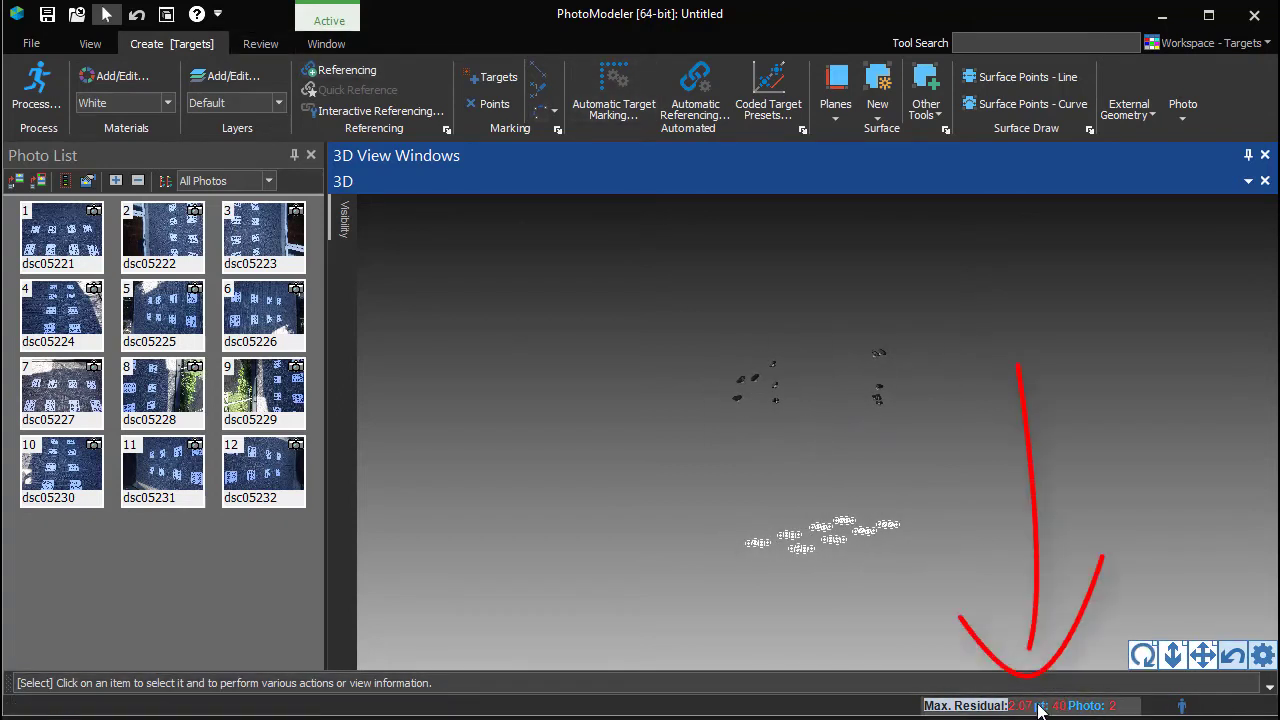
# Save the project under the new name 'Calibration'
pyautogui.click(262, 43)
pyautogui.click(31, 43)
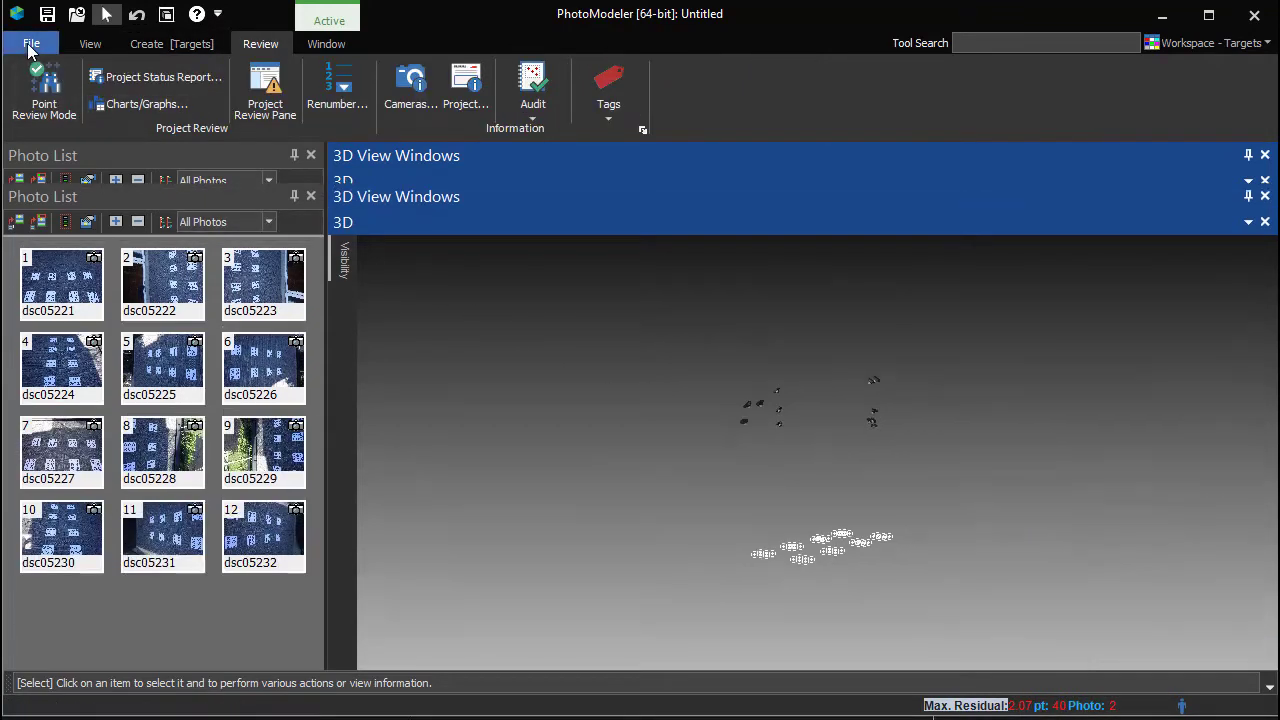
pyautogui.click(40, 127)
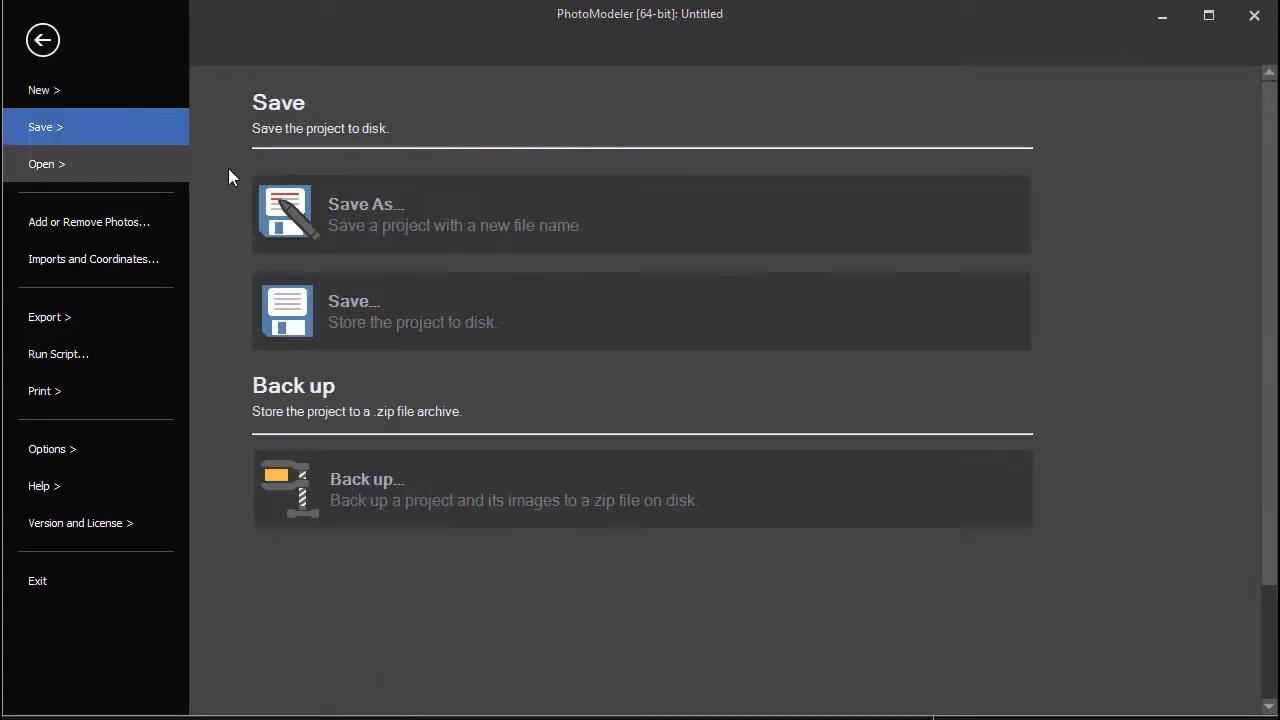
pyautogui.click(371, 180)
pyautogui.write('Calibration')
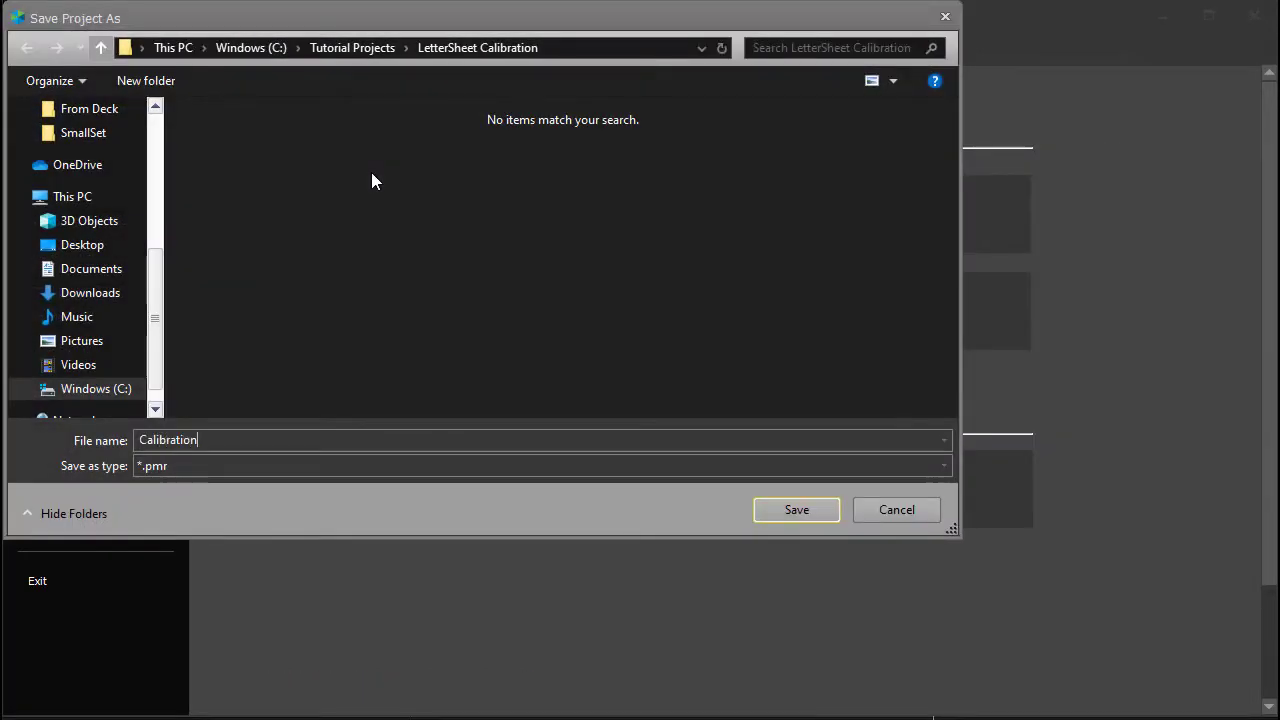
pyautogui.press('Return')
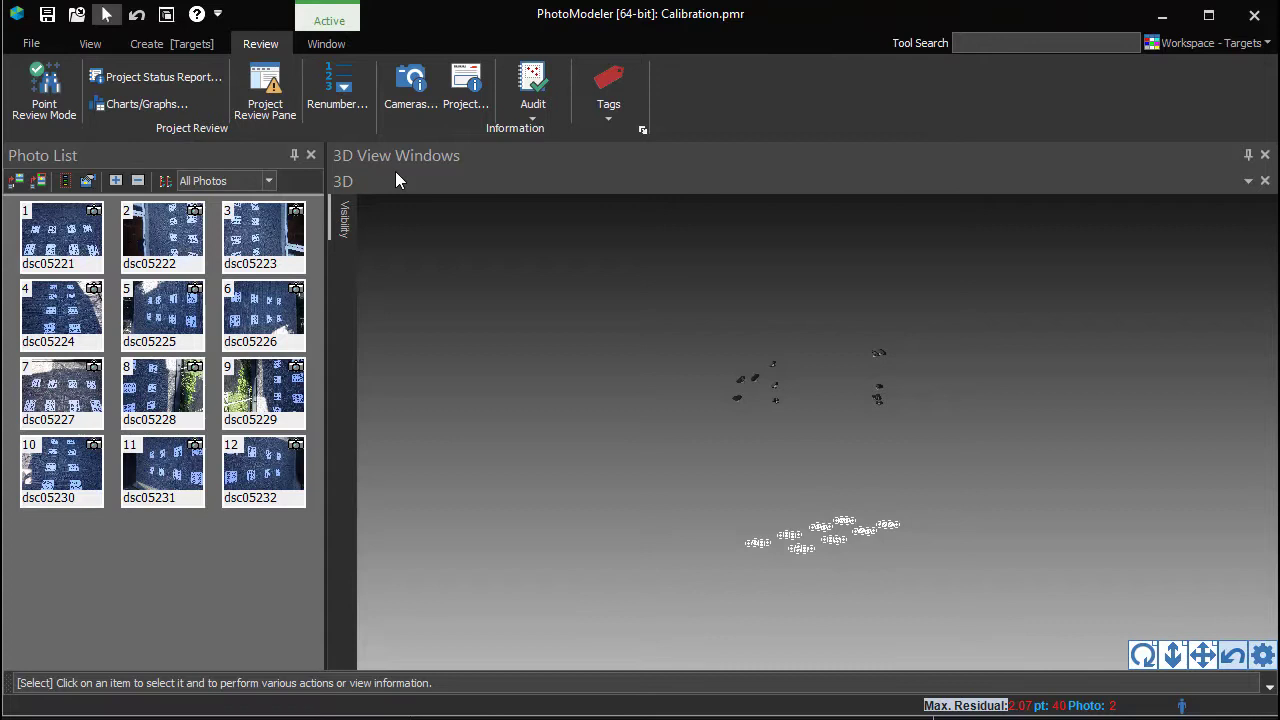
# Copy the project's DSC-RX100 camera into the camera library and close the camera dialogs
pyautogui.click(384, 164)
pyautogui.click(420, 108)
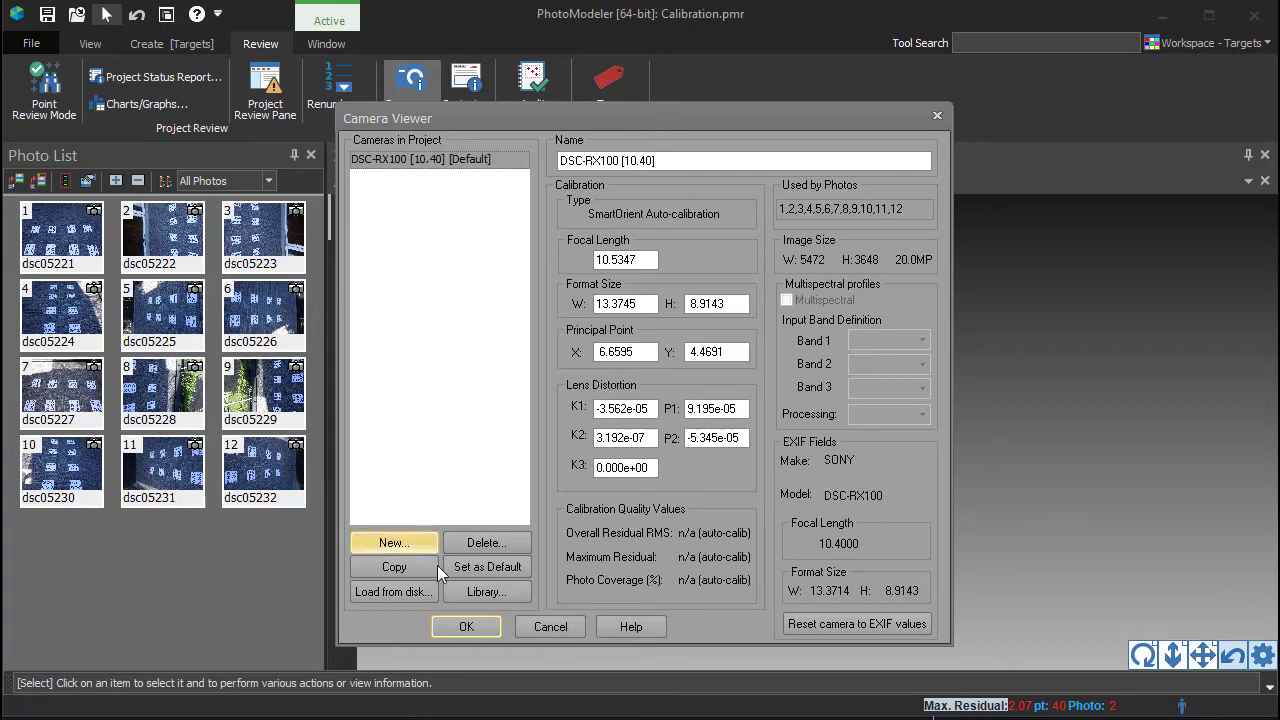
pyautogui.click(469, 595)
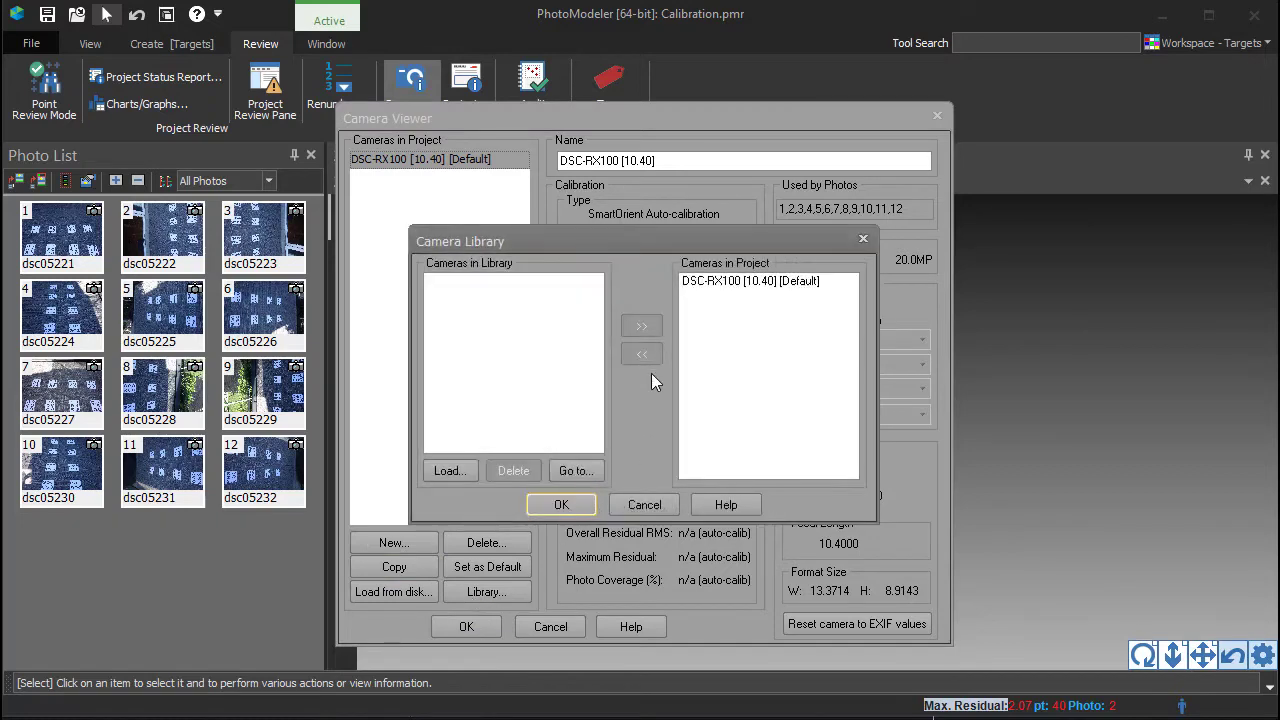
pyautogui.click(727, 281)
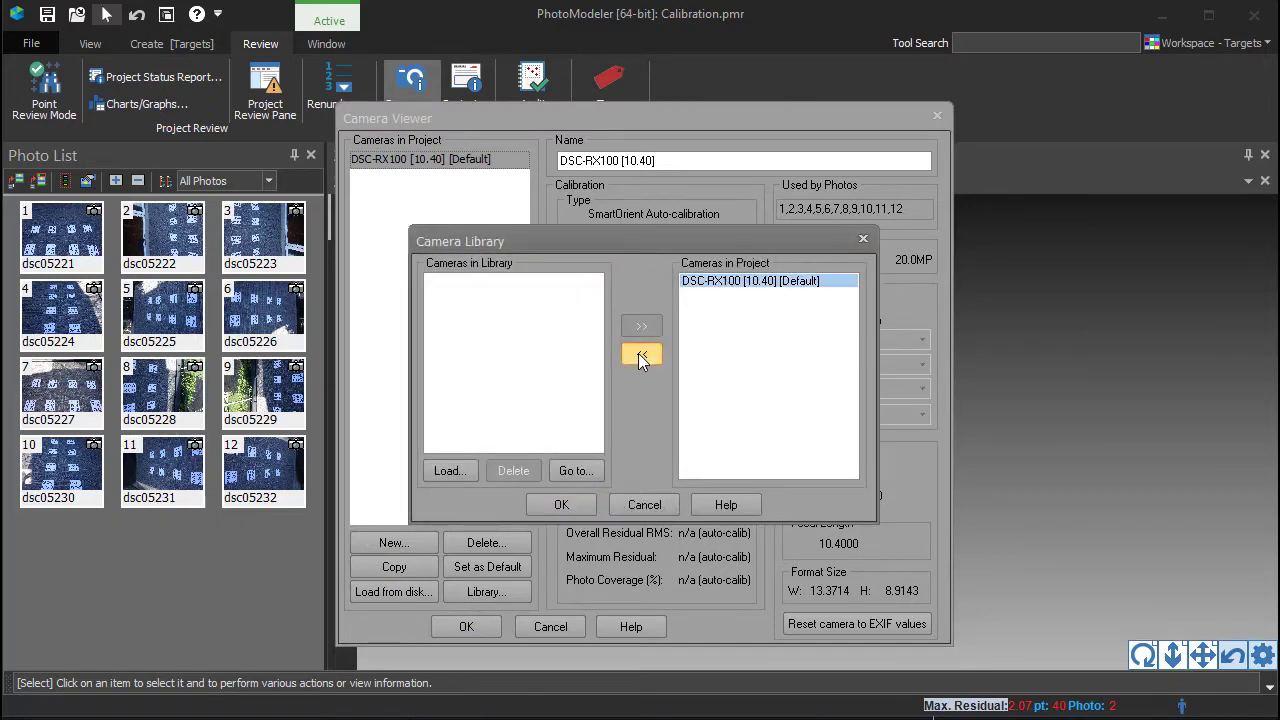
pyautogui.click(641, 356)
pyautogui.click(563, 505)
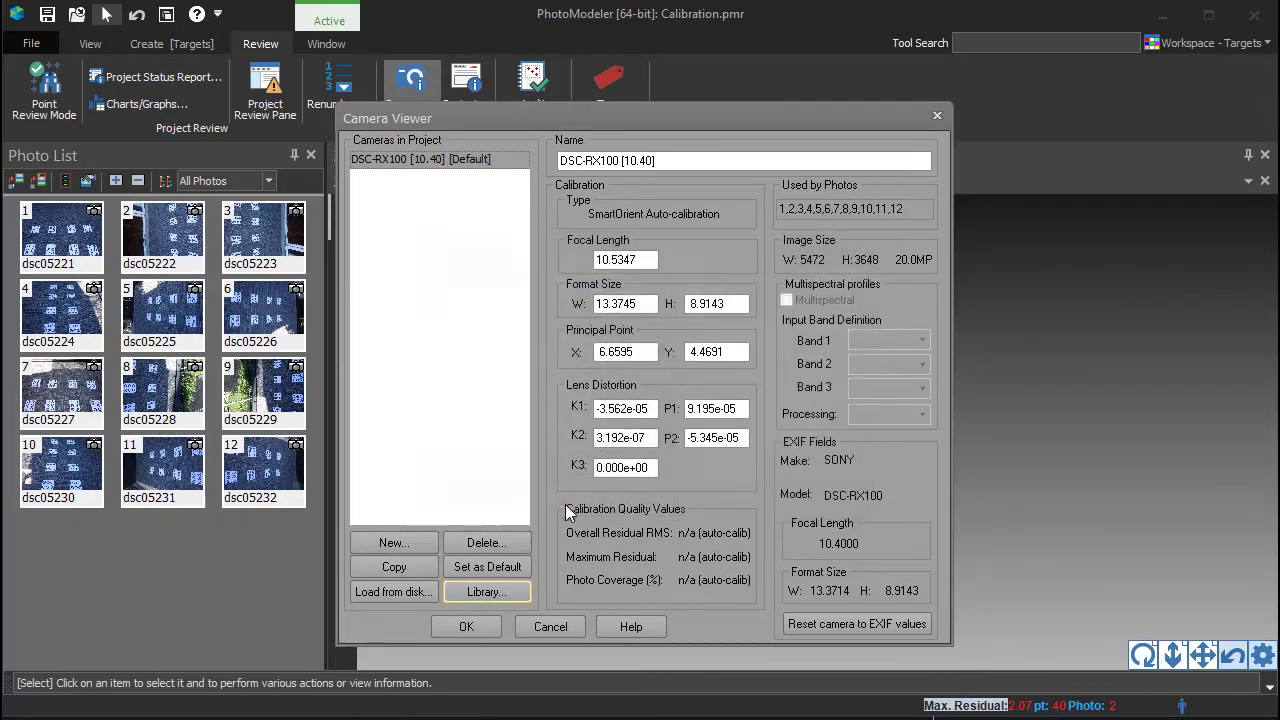
pyautogui.click(472, 622)
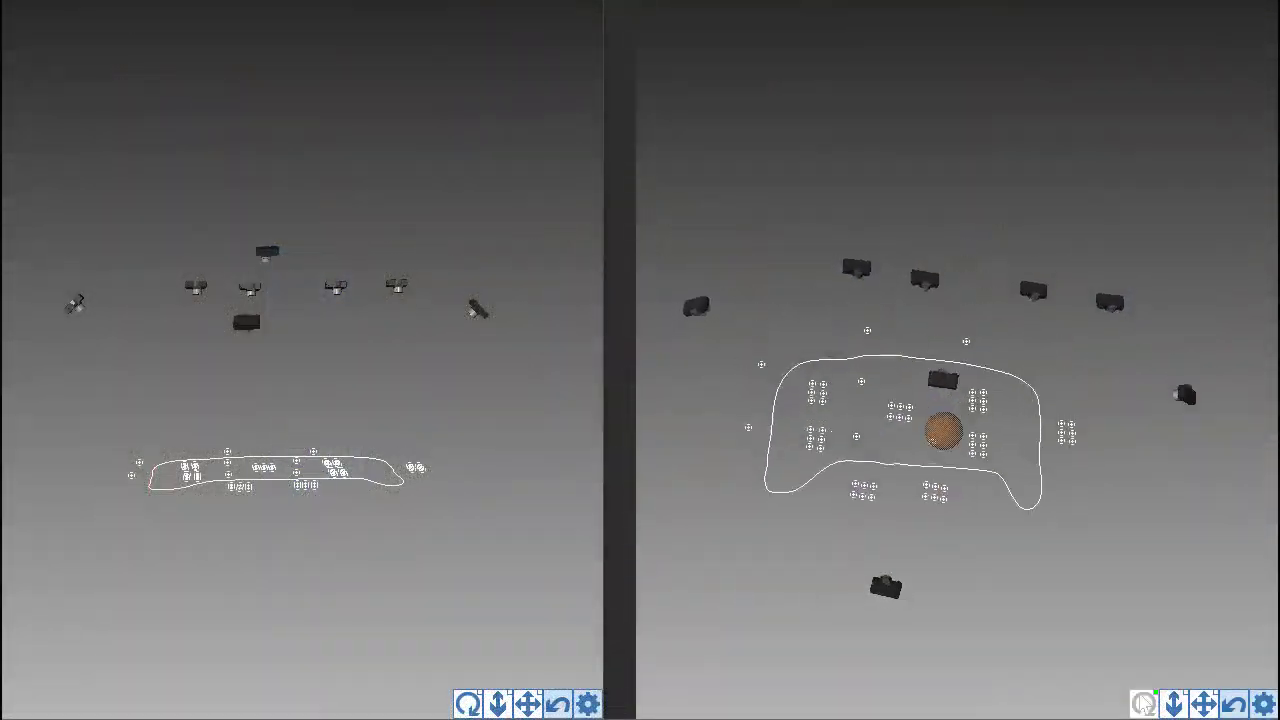
# Orbit the 3D view and display rays and photos for several camera stations, including Station 7
pyautogui.moveTo(1143, 702); pyautogui.dragTo(1146, 710)
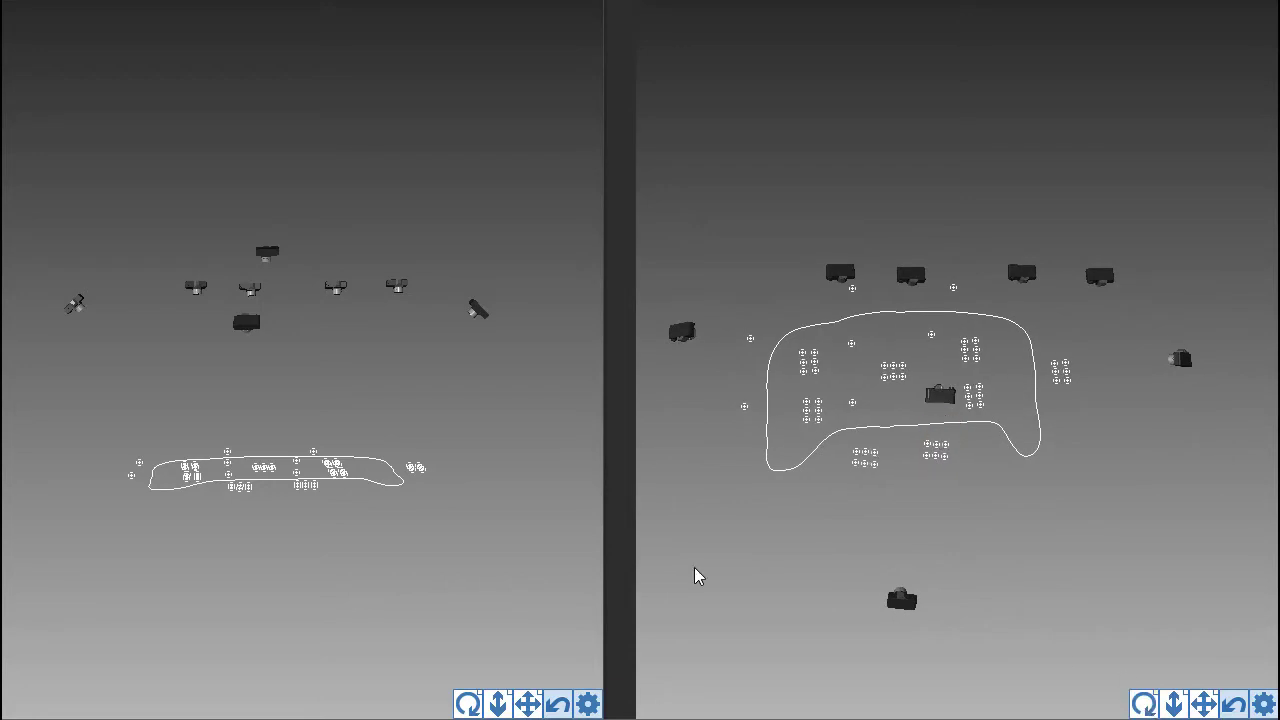
pyautogui.click(196, 288)
pyautogui.click(249, 288)
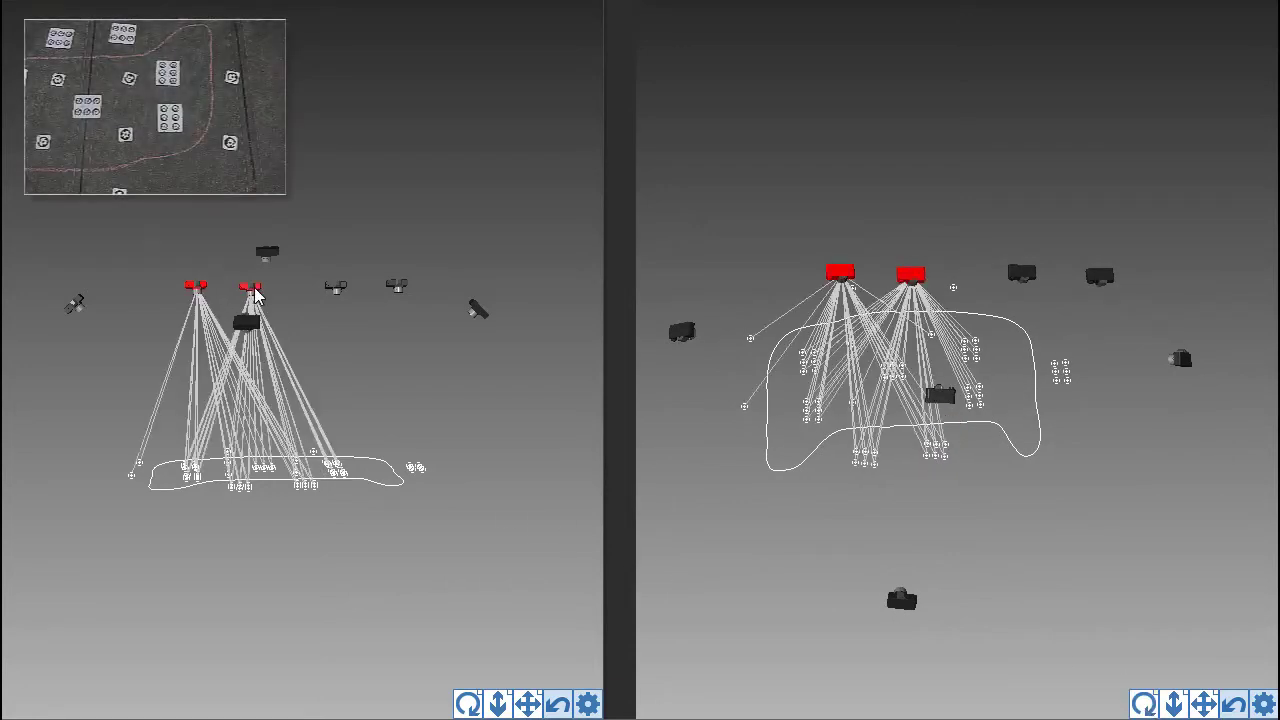
pyautogui.click(337, 288)
pyautogui.click(397, 286)
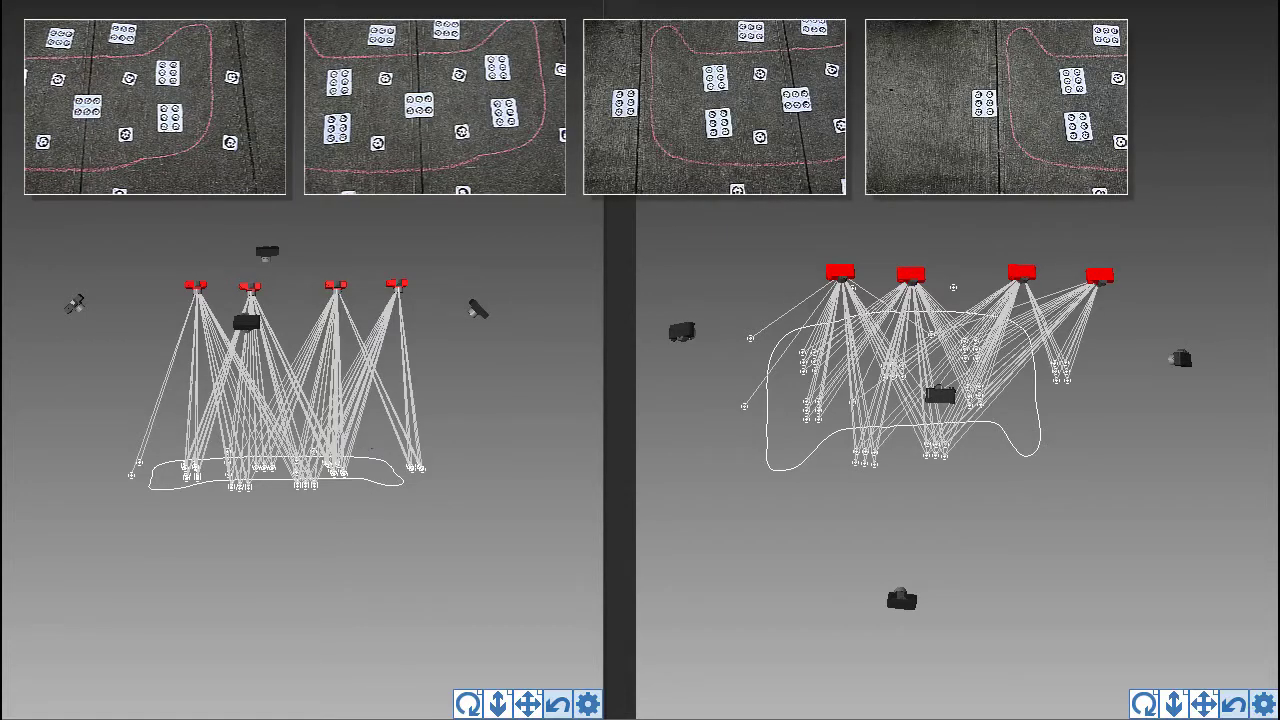
pyautogui.click(73, 306)
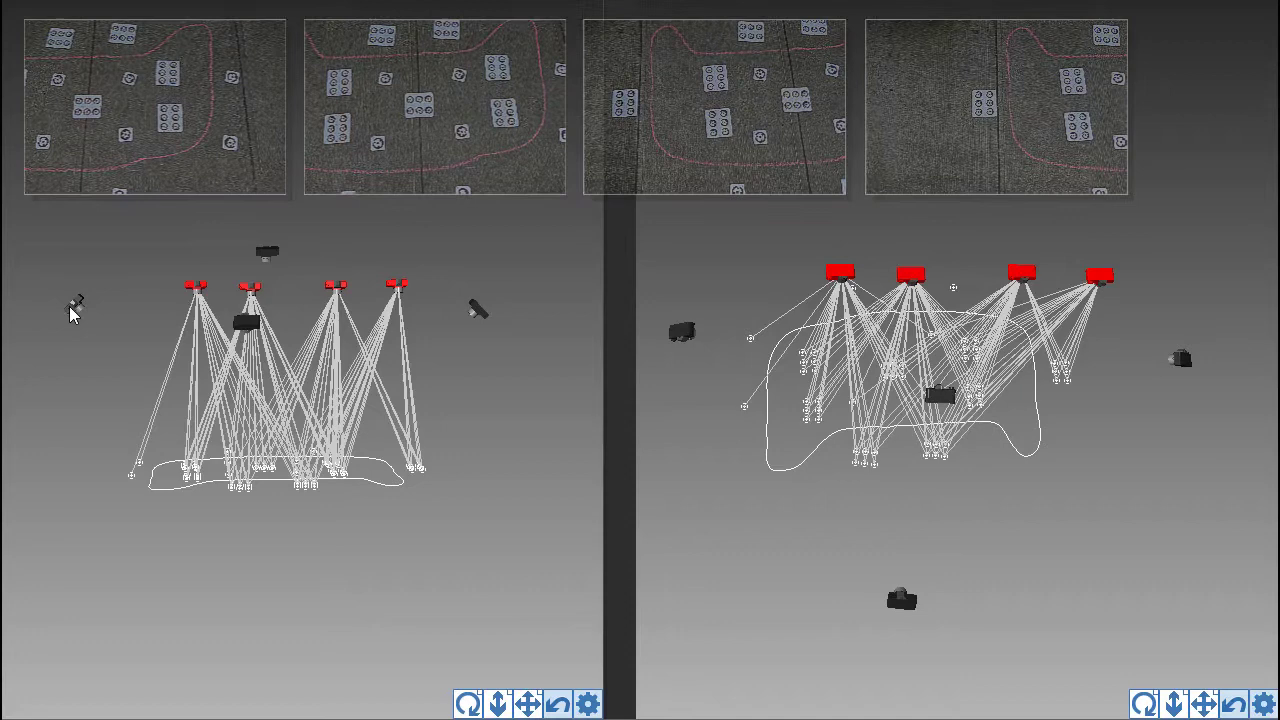
pyautogui.keyDown('shift'); pyautogui.click(266, 252); pyautogui.keyUp('shift')
pyautogui.keyDown('shift'); pyautogui.click(476, 309); pyautogui.keyUp('shift')
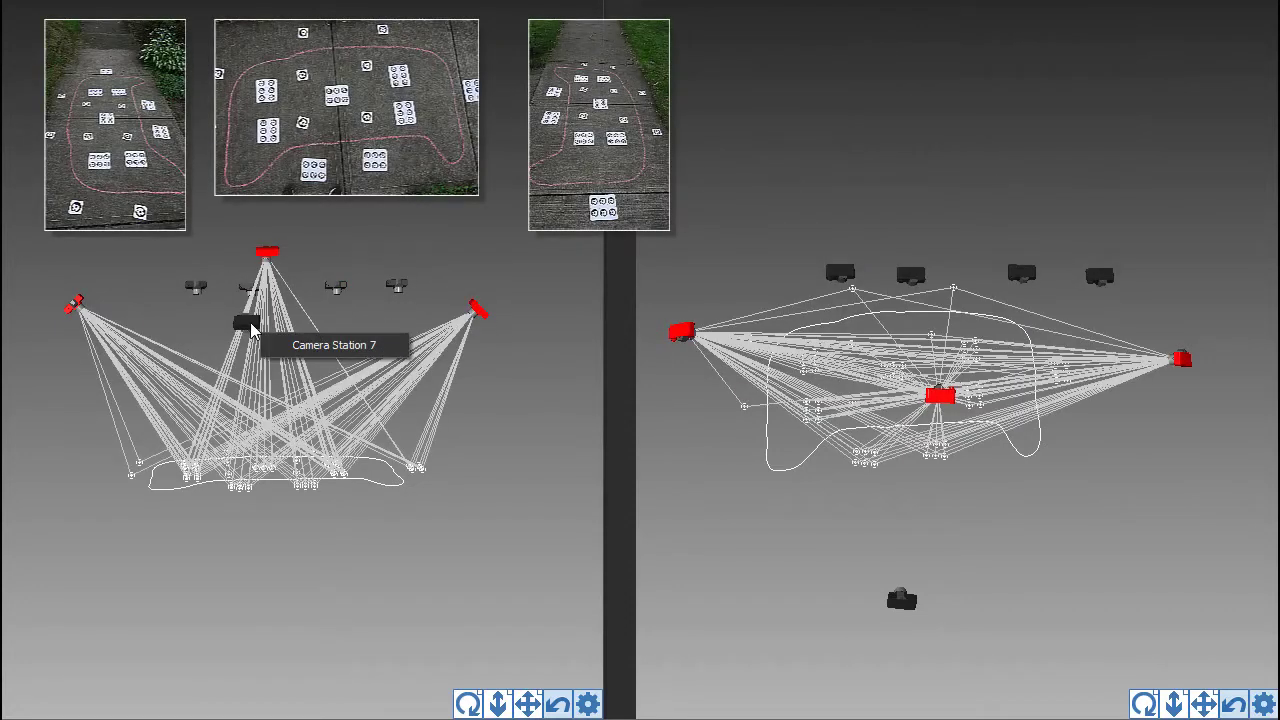
pyautogui.keyDown('shift'); pyautogui.click(280, 358); pyautogui.keyUp('shift')
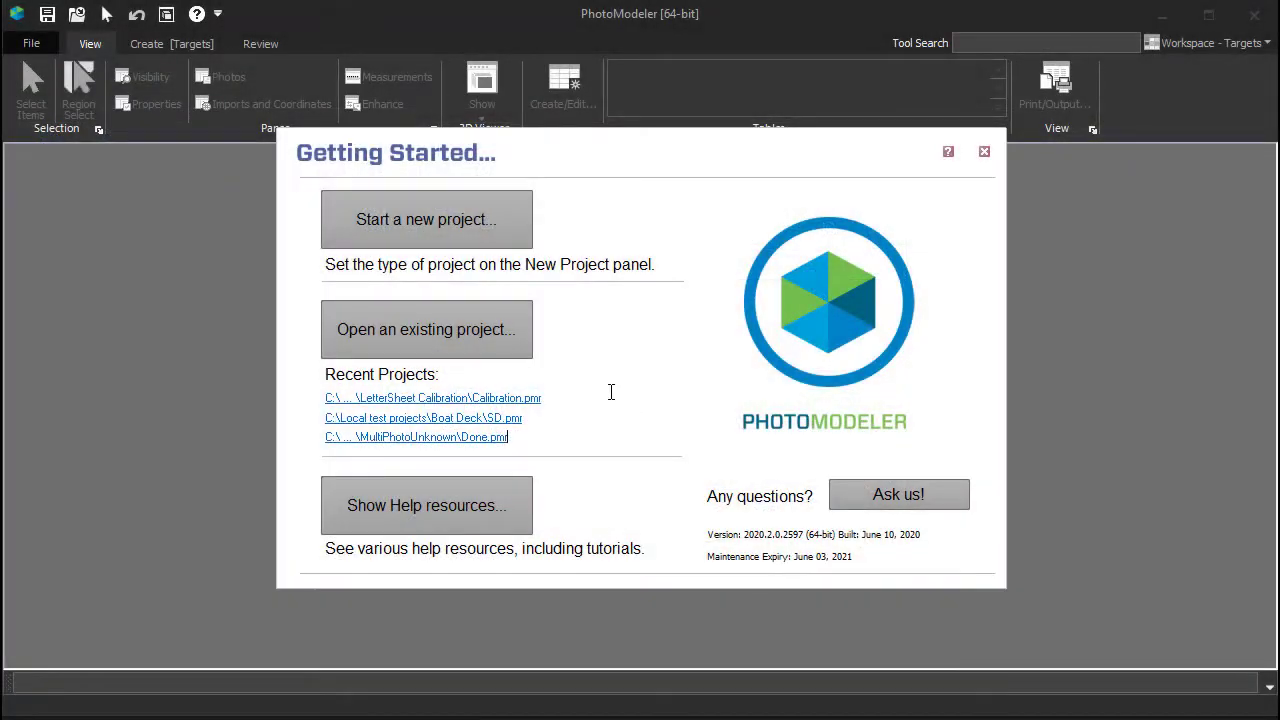
# Start a new Automated Target Project with the eight photos DSC05076 through DSC05107
pyautogui.click(434, 215)
pyautogui.click(420, 205)
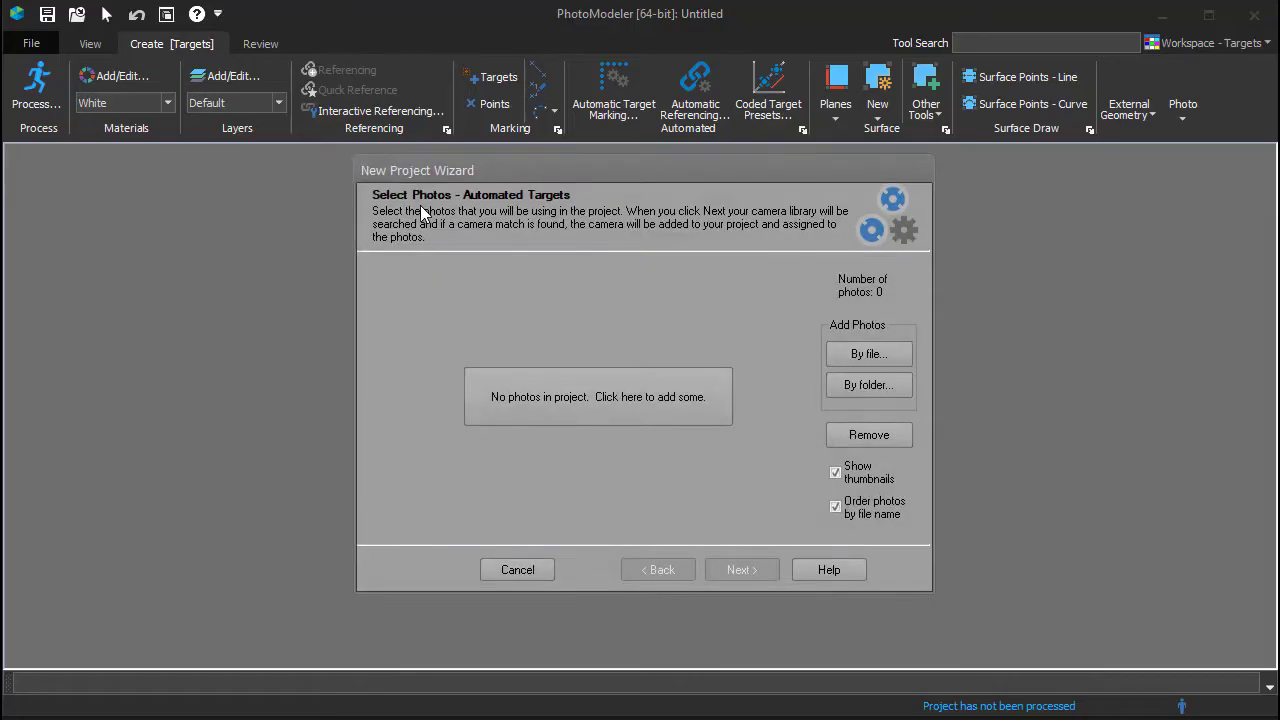
pyautogui.click(541, 401)
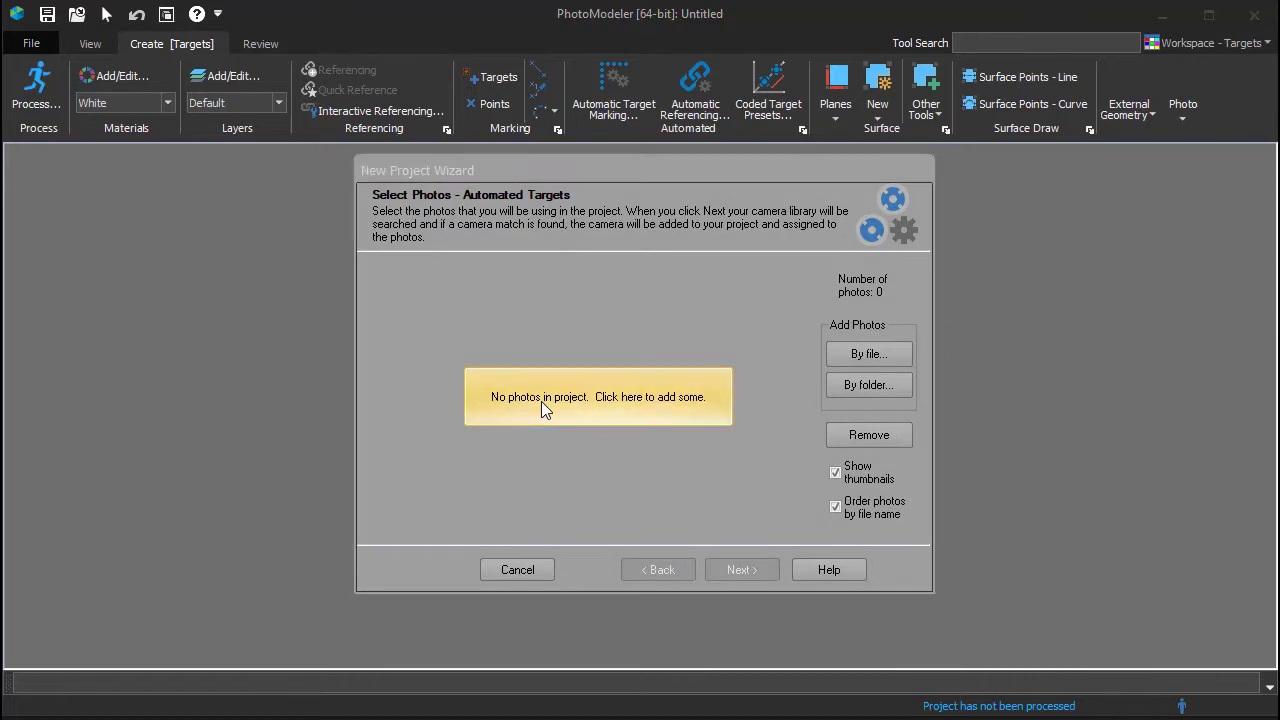
pyautogui.click(617, 362)
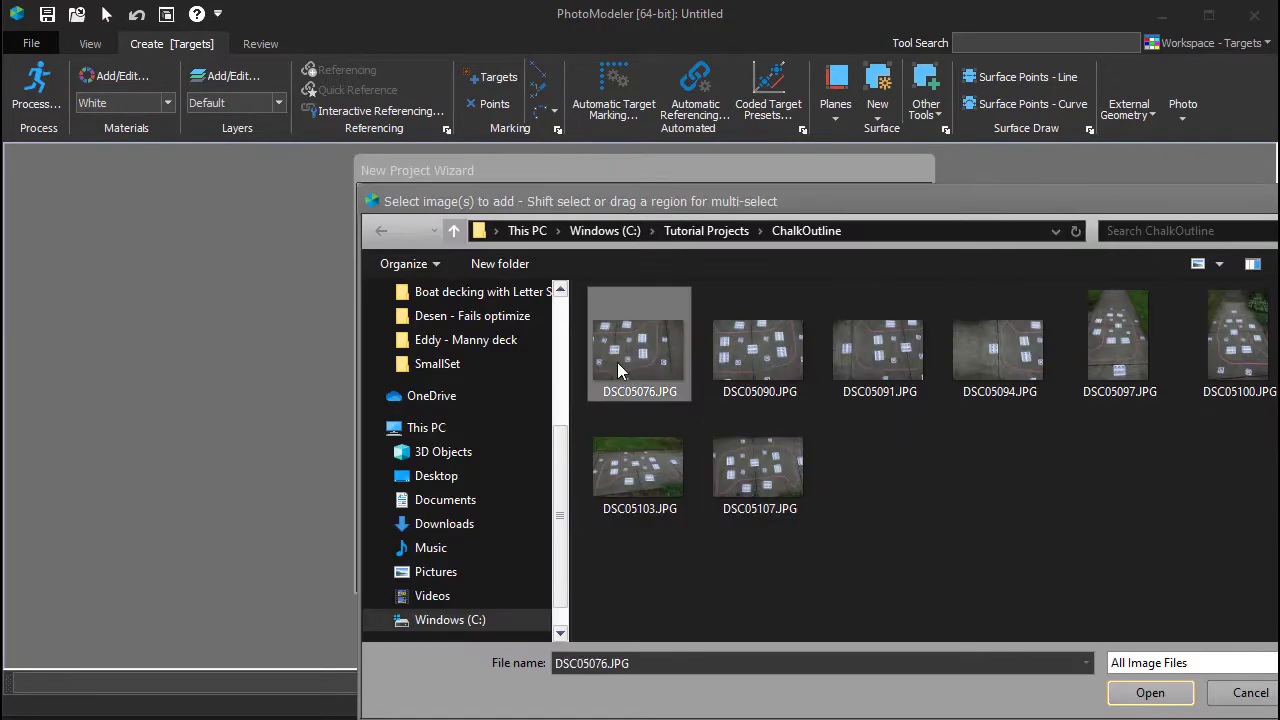
pyautogui.keyDown('shift'); pyautogui.click(760, 465); pyautogui.keyUp('shift')
pyautogui.click(1155, 703)
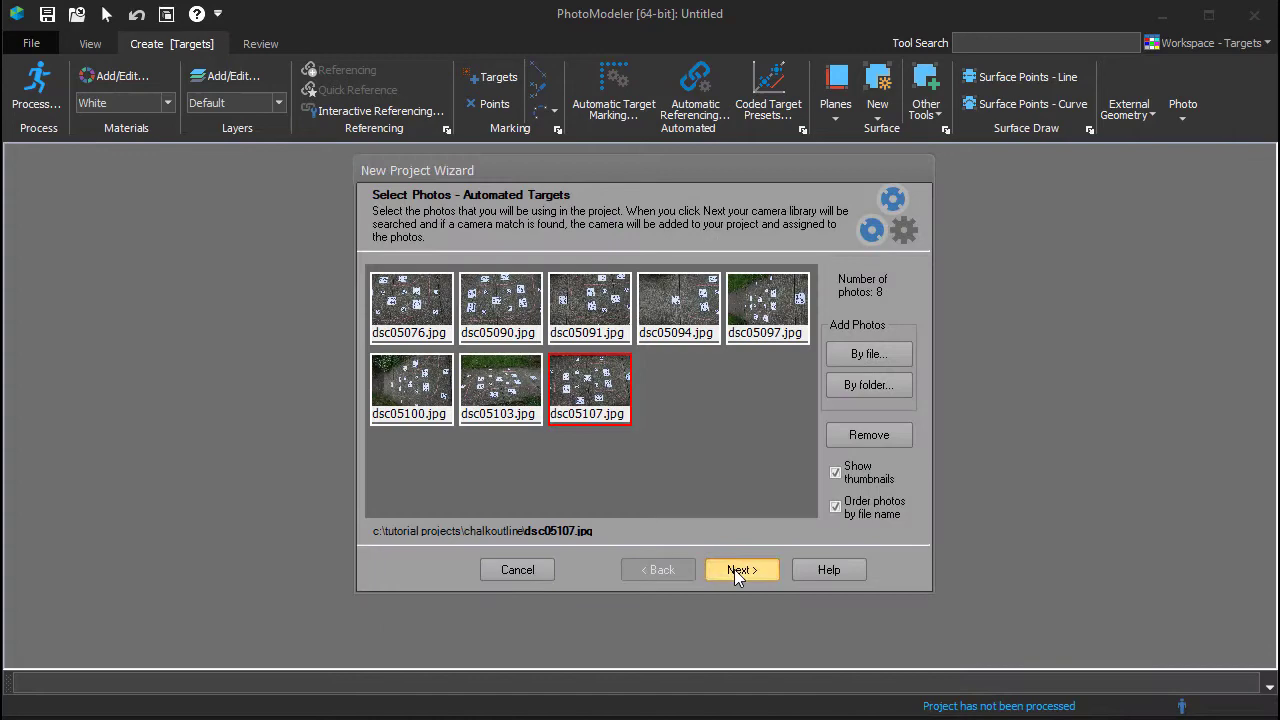
pyautogui.click(734, 569)
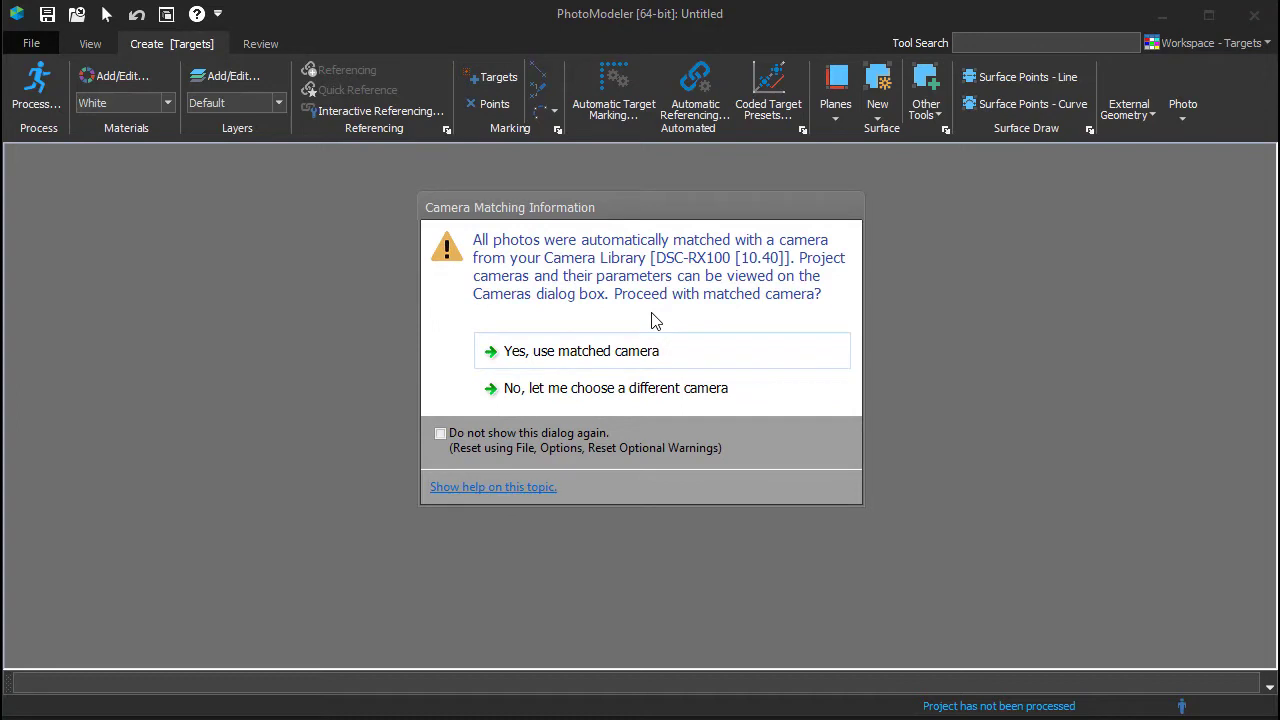
# Accept the matched DSC-RX100 camera and advance the wizard to Camera Source
pyautogui.click(663, 362)
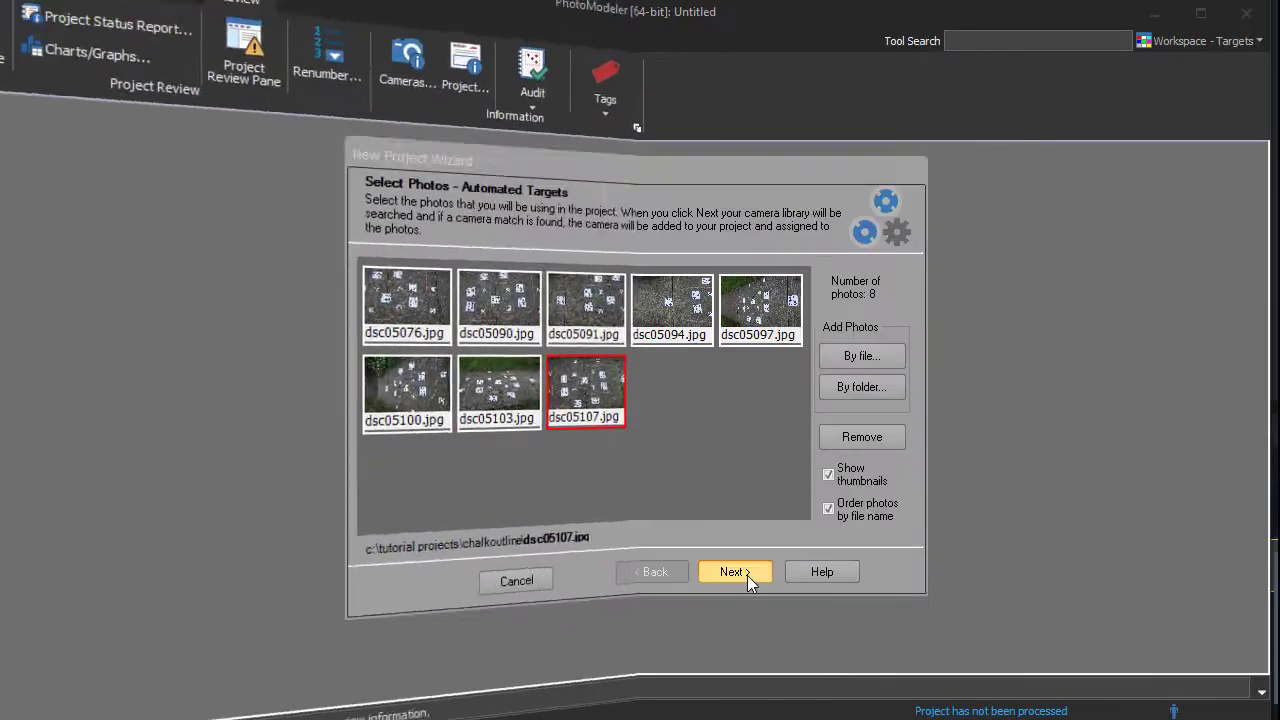
pyautogui.click(747, 576)
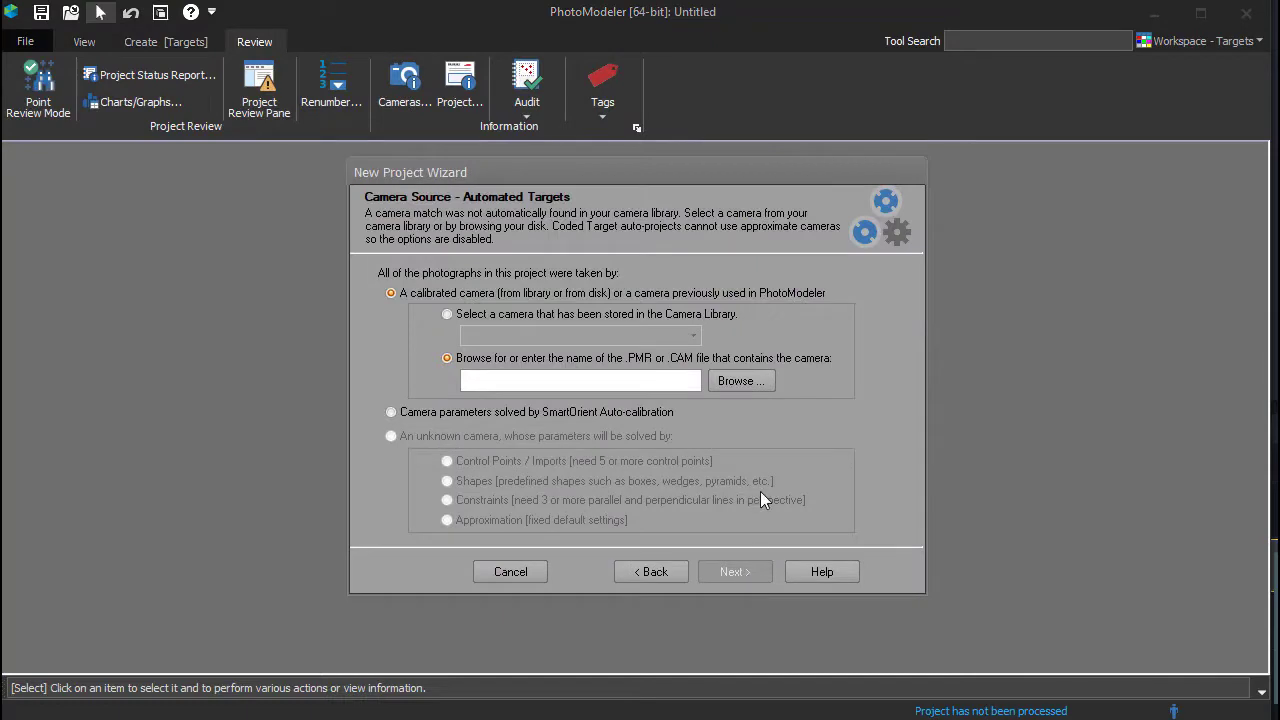
# Pick Calibration.pmr as the camera source, then switch to SmartOrient auto-calibration
pyautogui.click(741, 382)
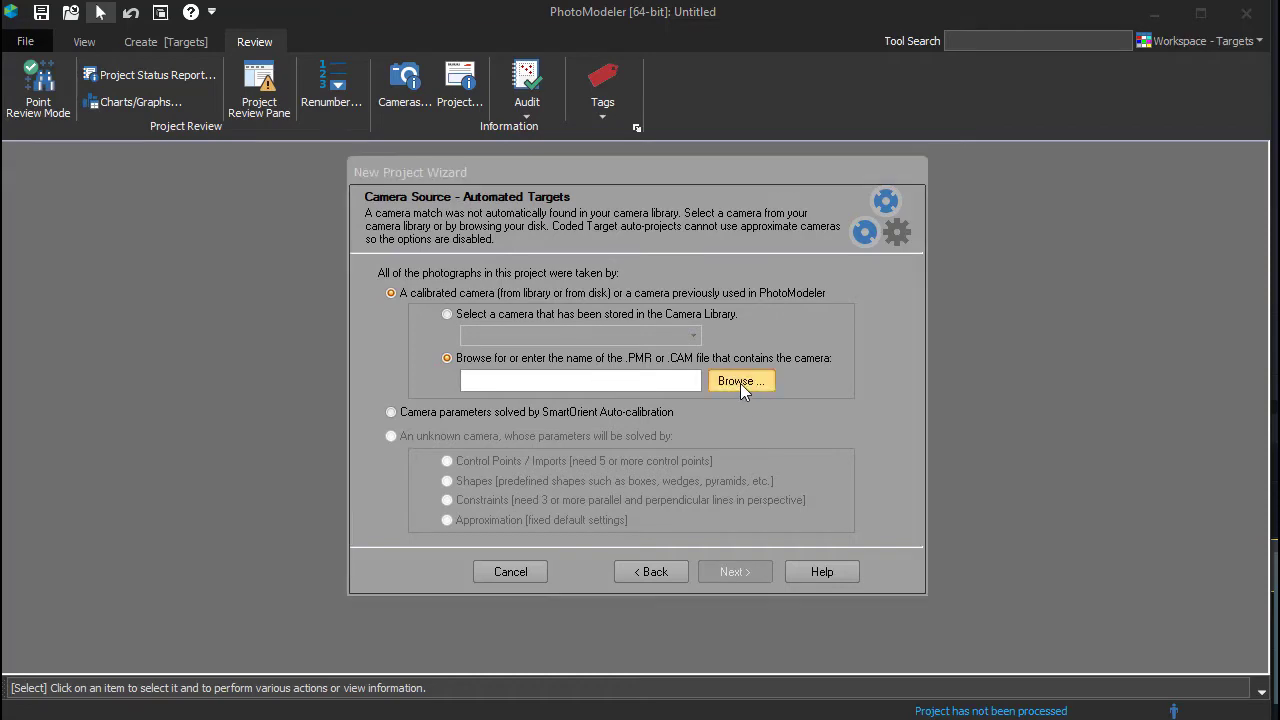
pyautogui.click(597, 373)
pyautogui.doubleClick(597, 373)
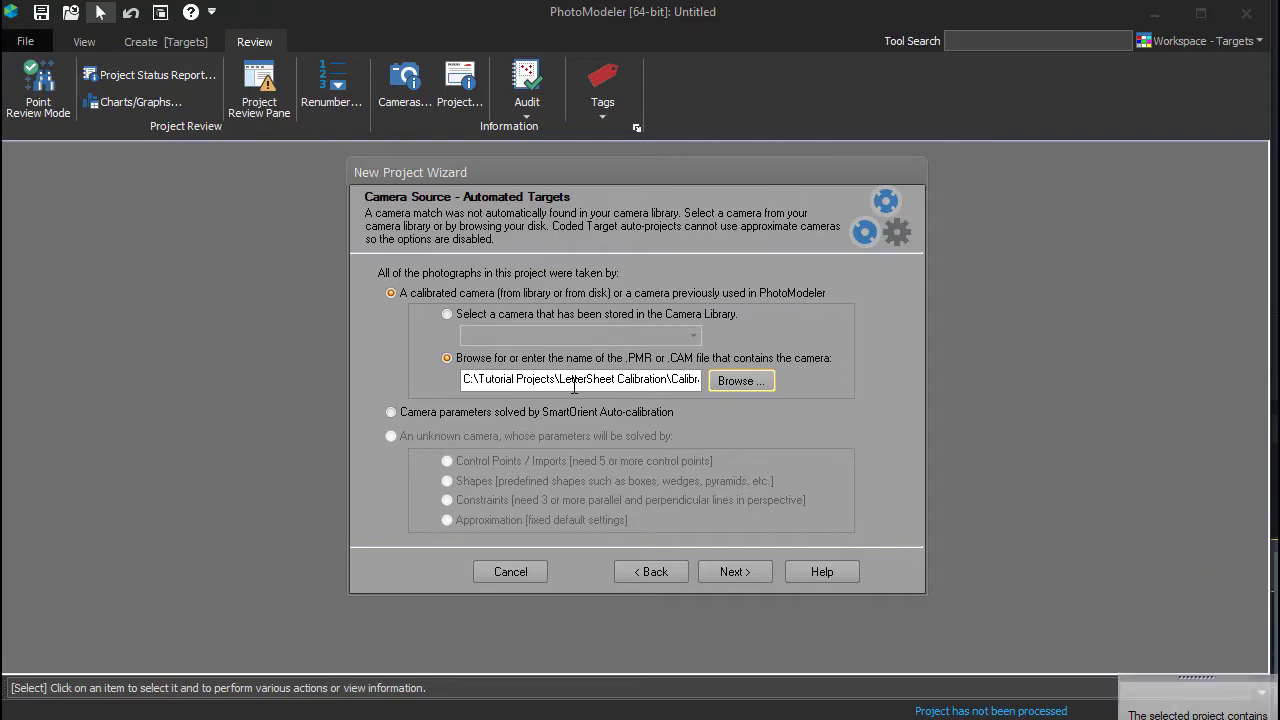
pyautogui.click(391, 412)
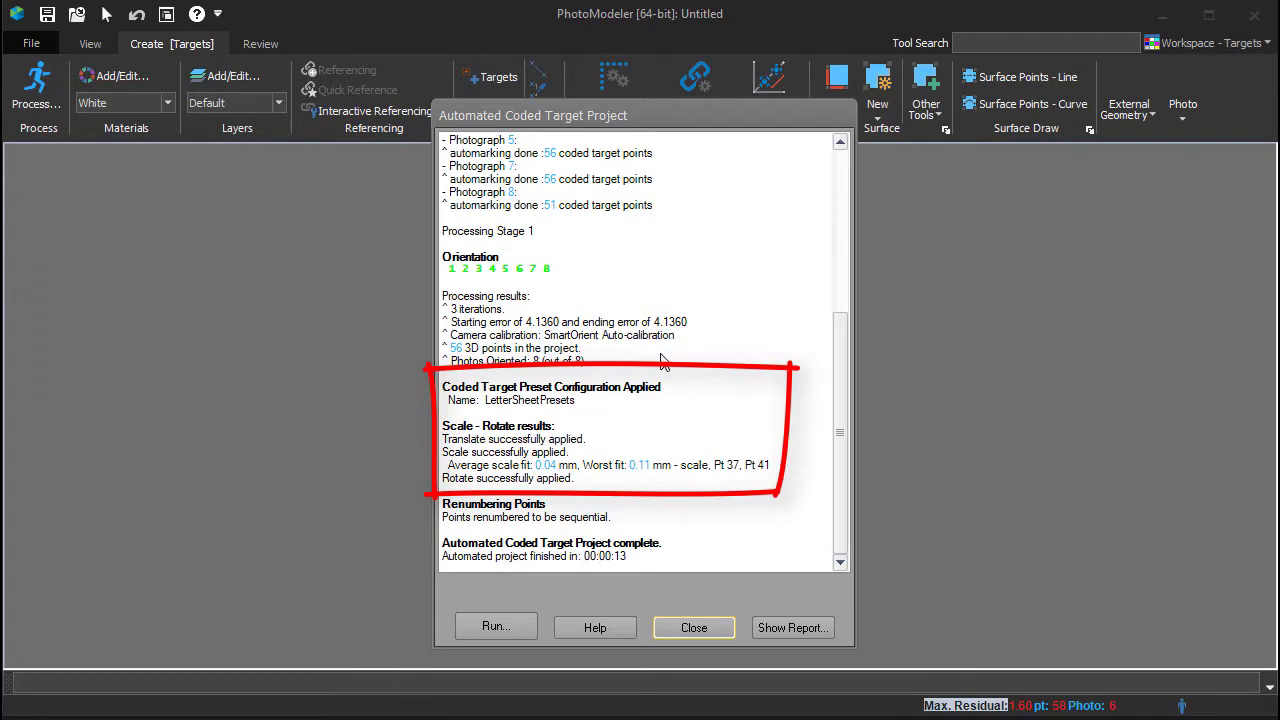
# Close the processing report, open photo dsc05107, and add a 3D view showing camera stations
pyautogui.click(690, 627)
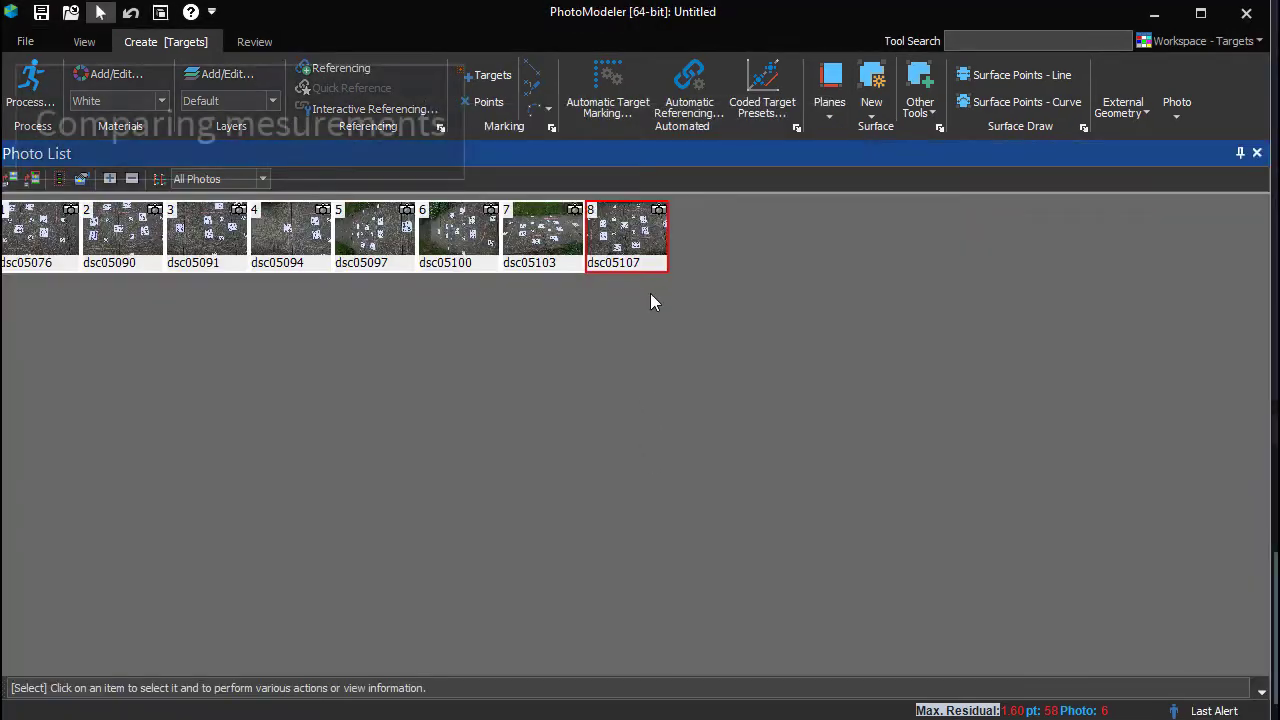
pyautogui.doubleClick(628, 240)
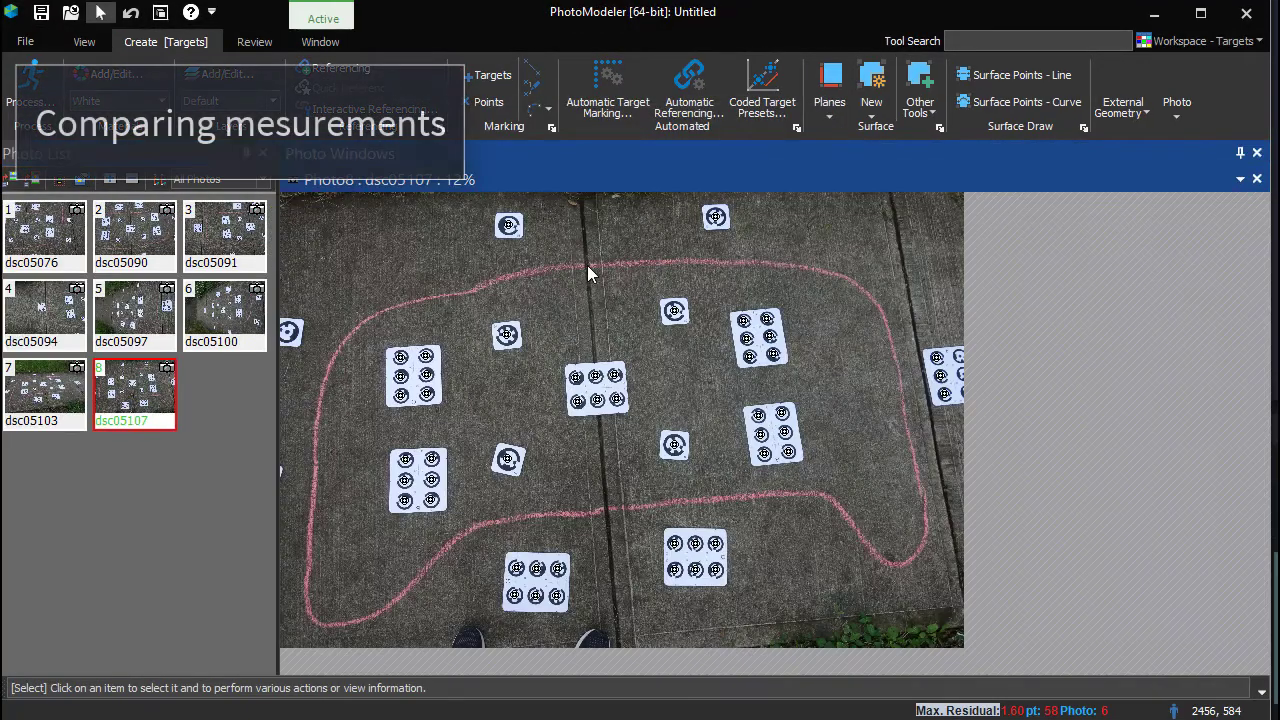
pyautogui.click(161, 14)
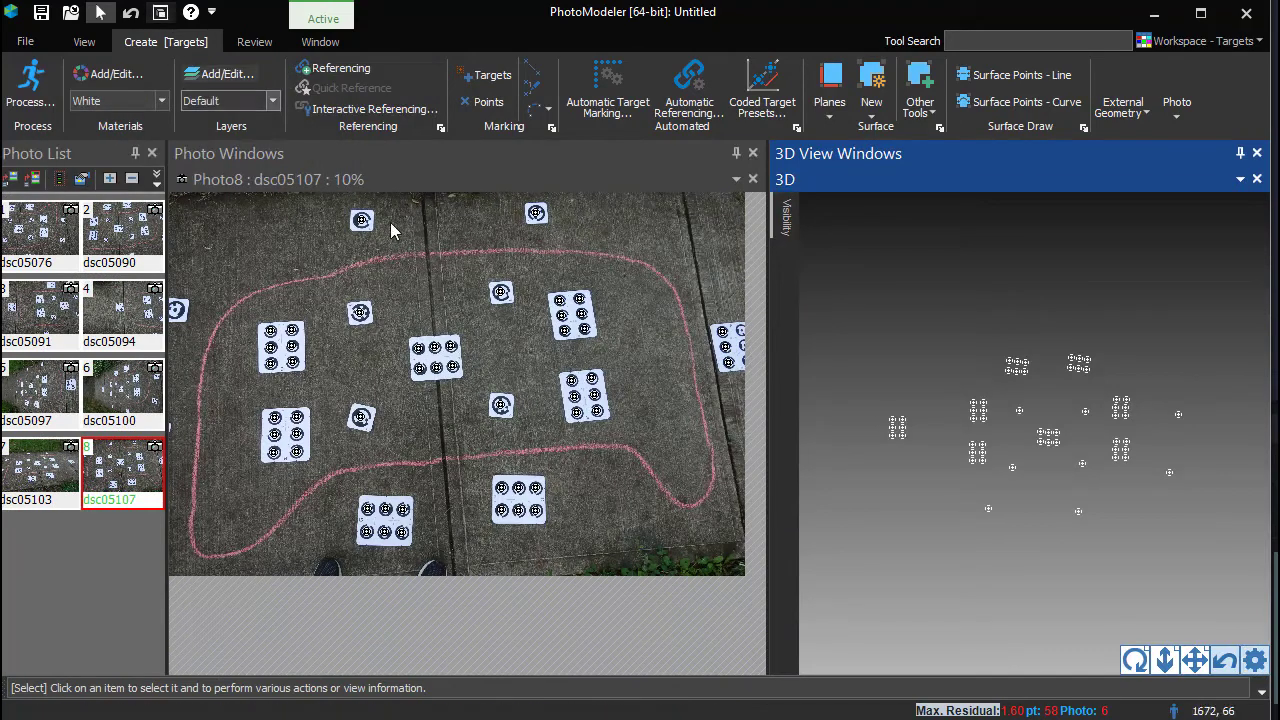
pyautogui.moveTo(789, 222)
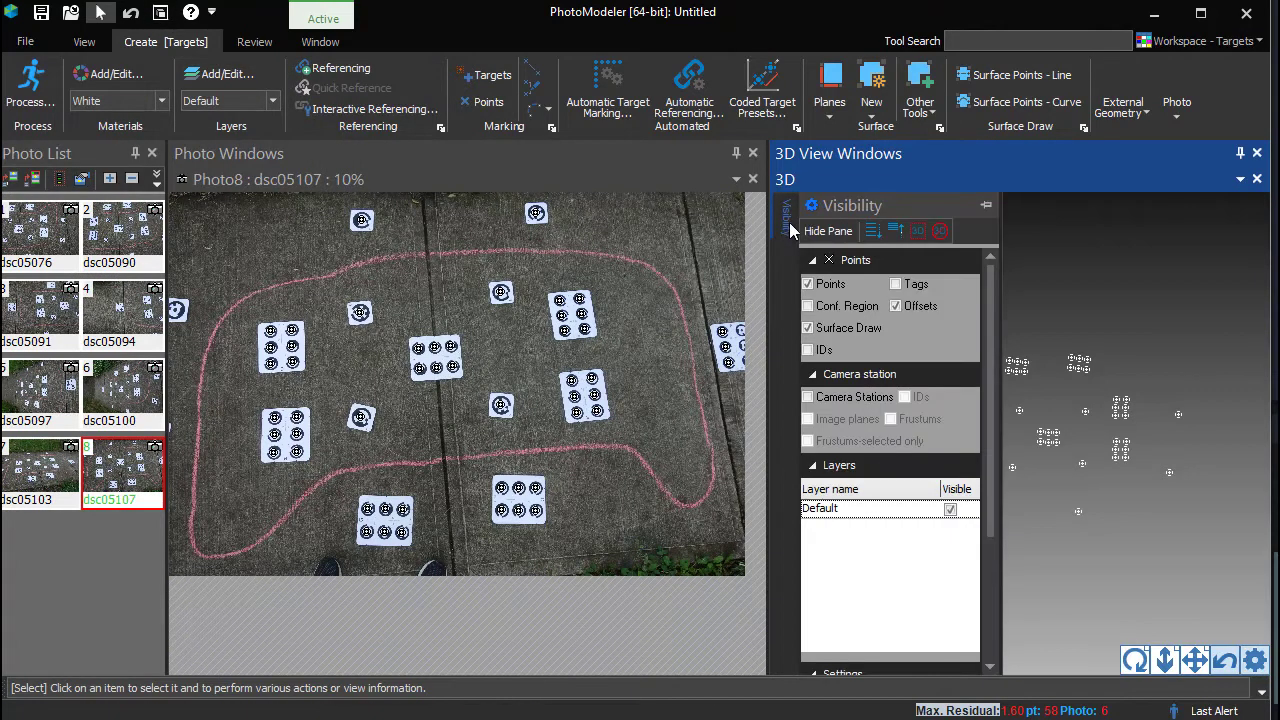
pyautogui.click(826, 397)
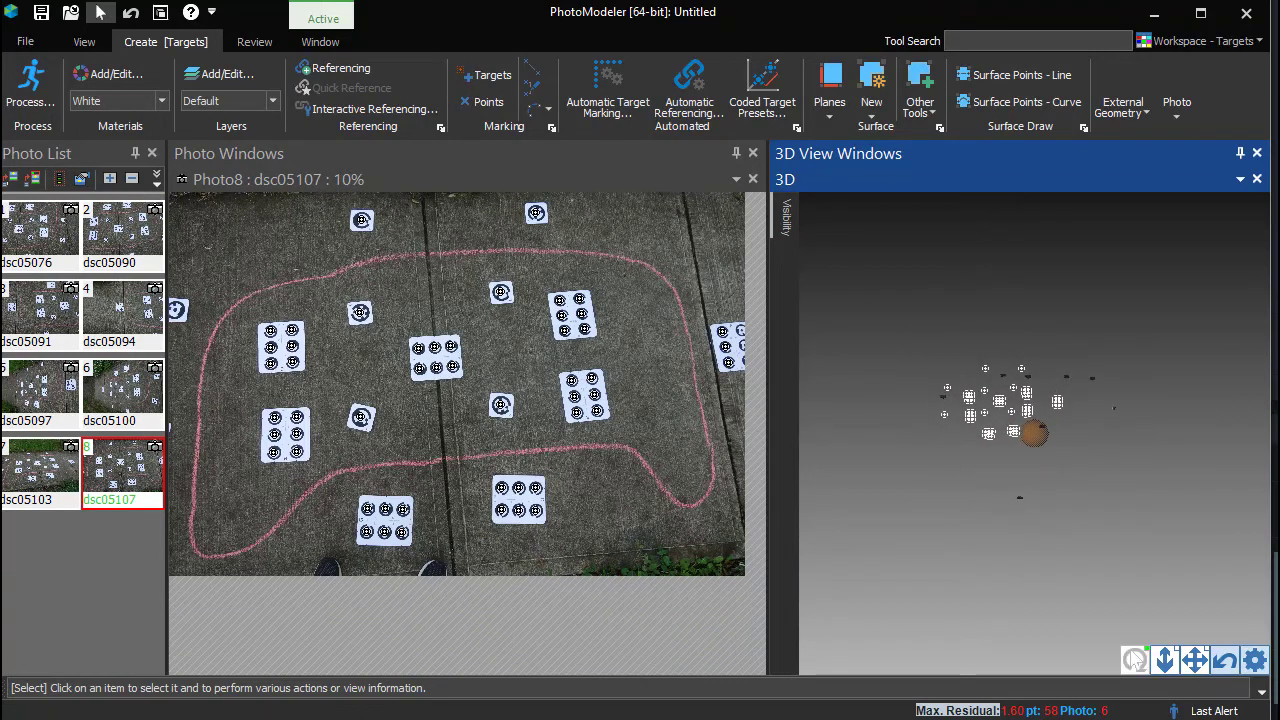
# Measure target points 47 to 14 (1,255.979 mm), then close the Measurements pane
pyautogui.click(92, 44)
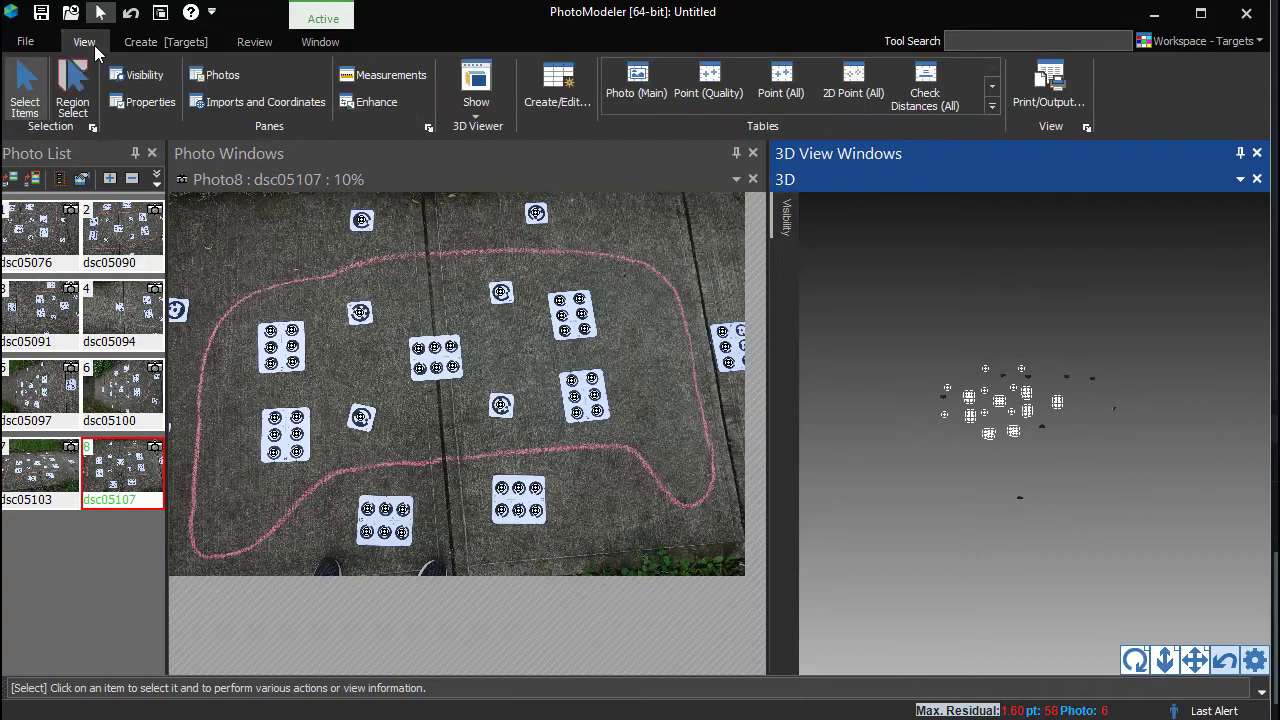
pyautogui.click(368, 77)
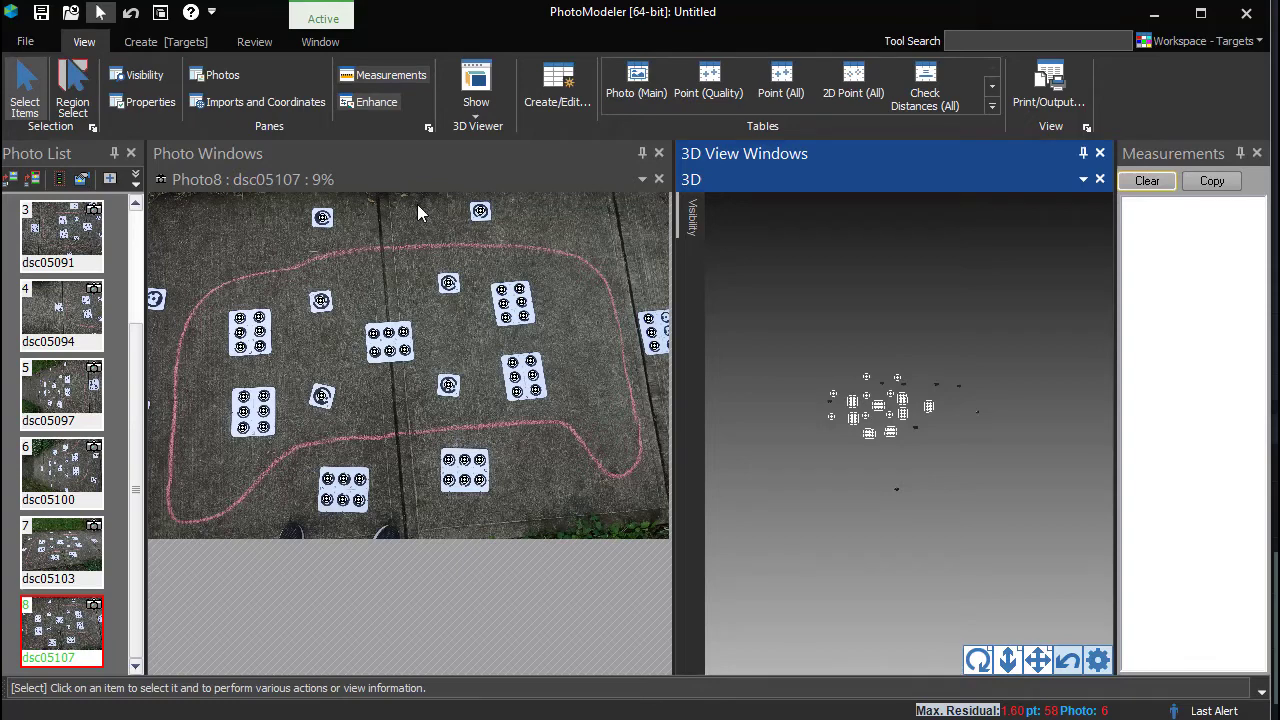
pyautogui.click(505, 317)
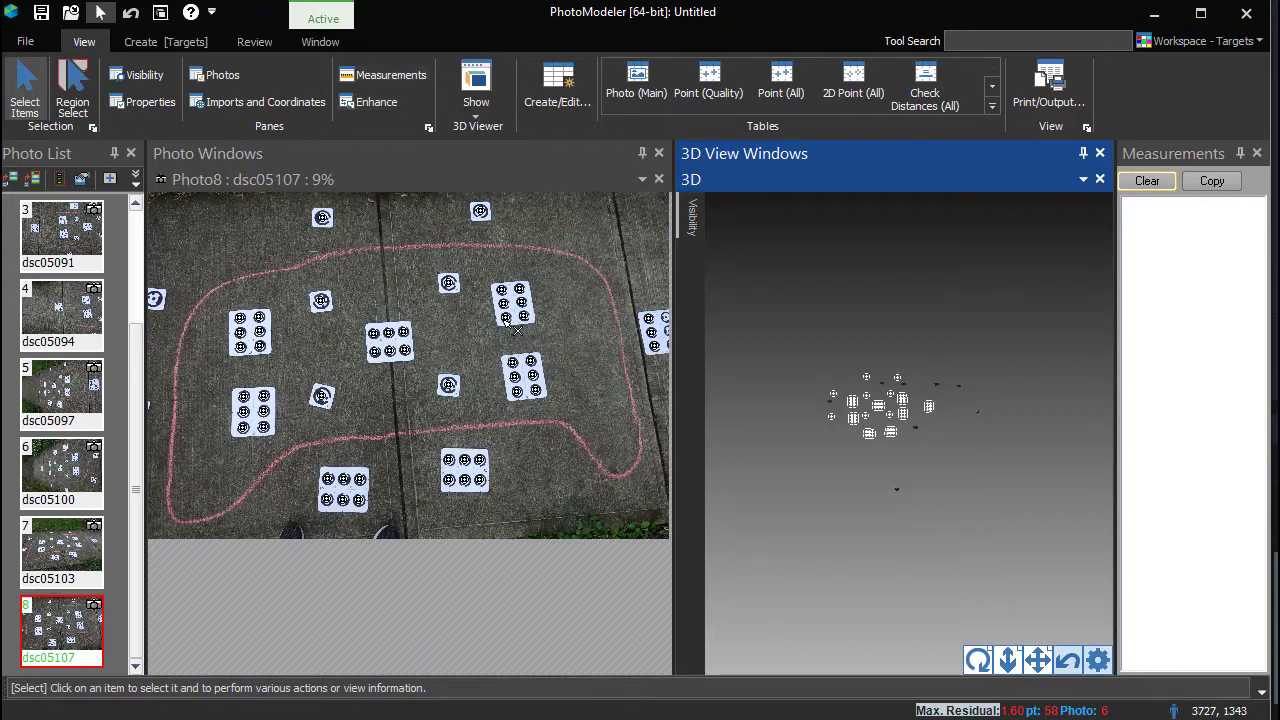
pyautogui.keyDown('ctrl'); pyautogui.click(243, 349); pyautogui.keyUp('ctrl')
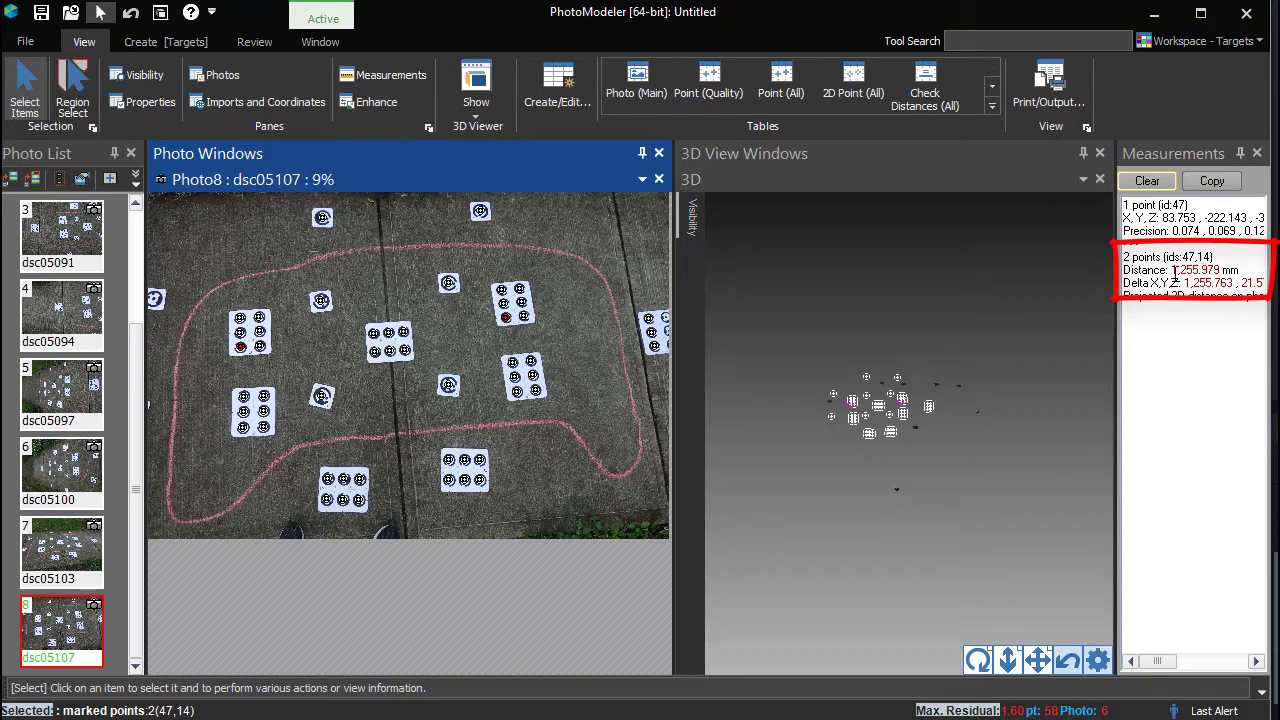
pyautogui.click(1257, 153)
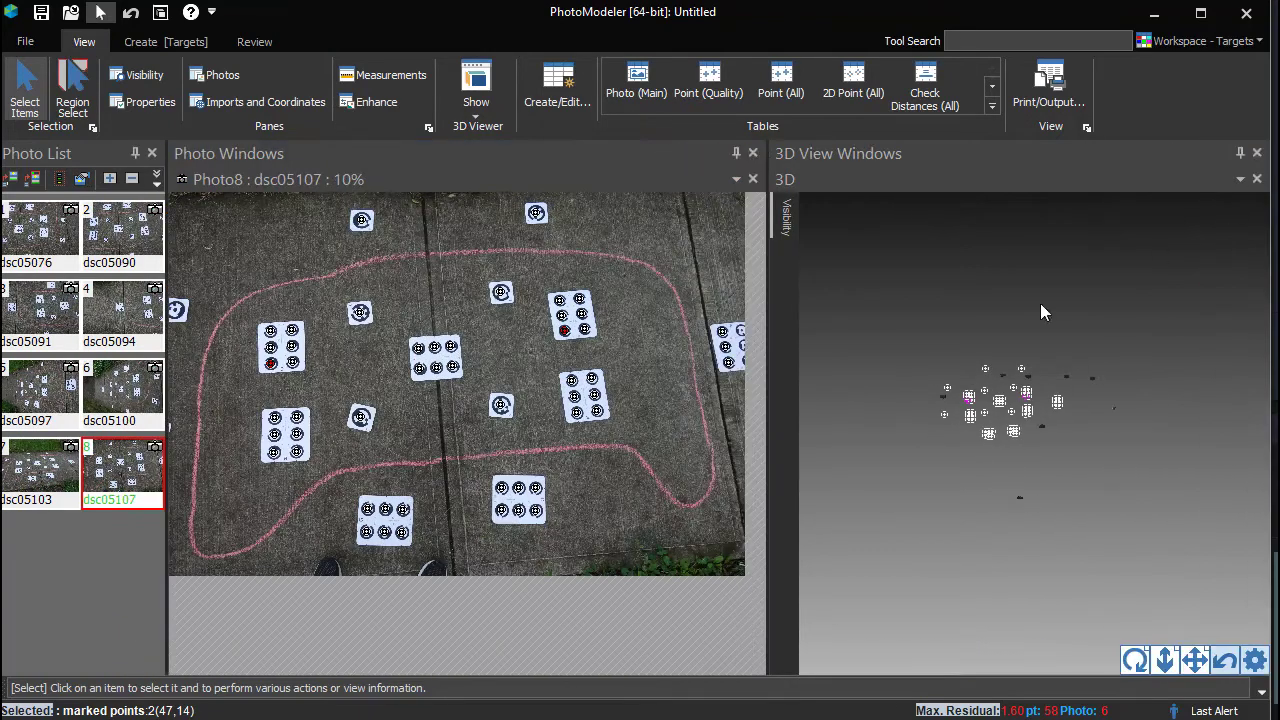
# Box-select the 34 targets inside the chalk outline in the photo
pyautogui.click(231, 286)
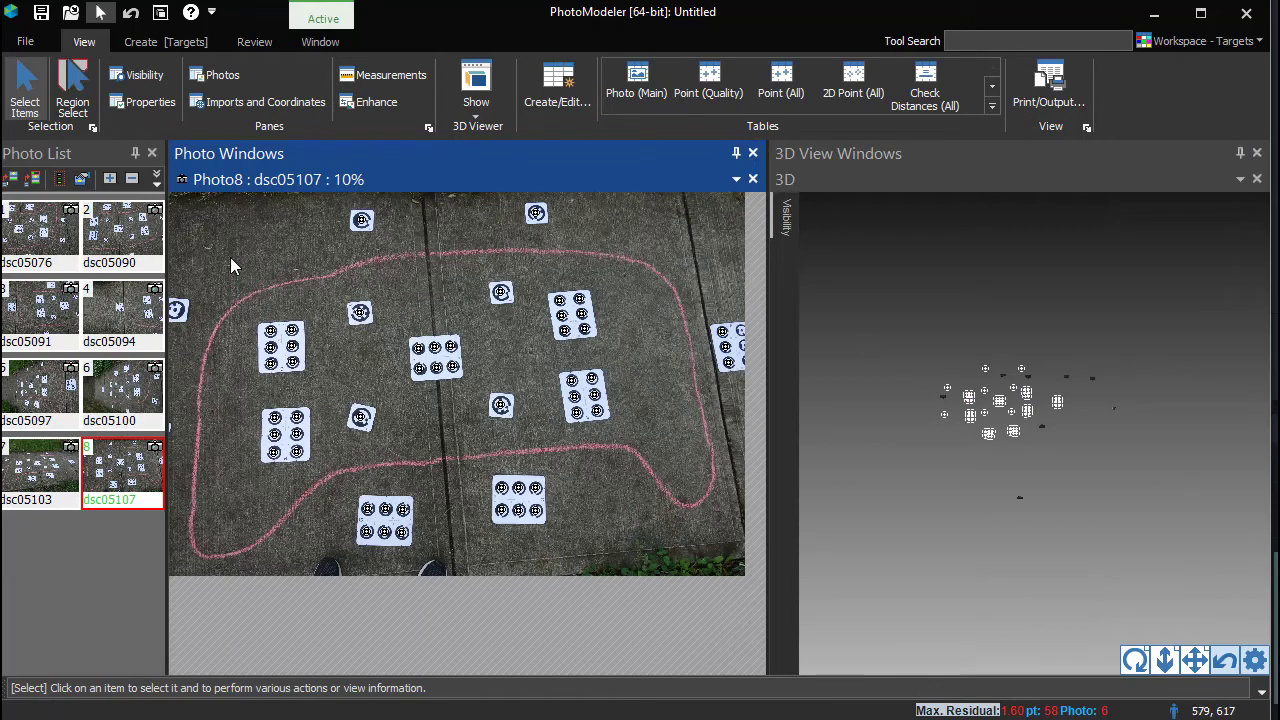
pyautogui.moveTo(230, 257); pyautogui.dragTo(648, 467)
pyautogui.moveTo(647, 465); pyautogui.dragTo(647, 465)
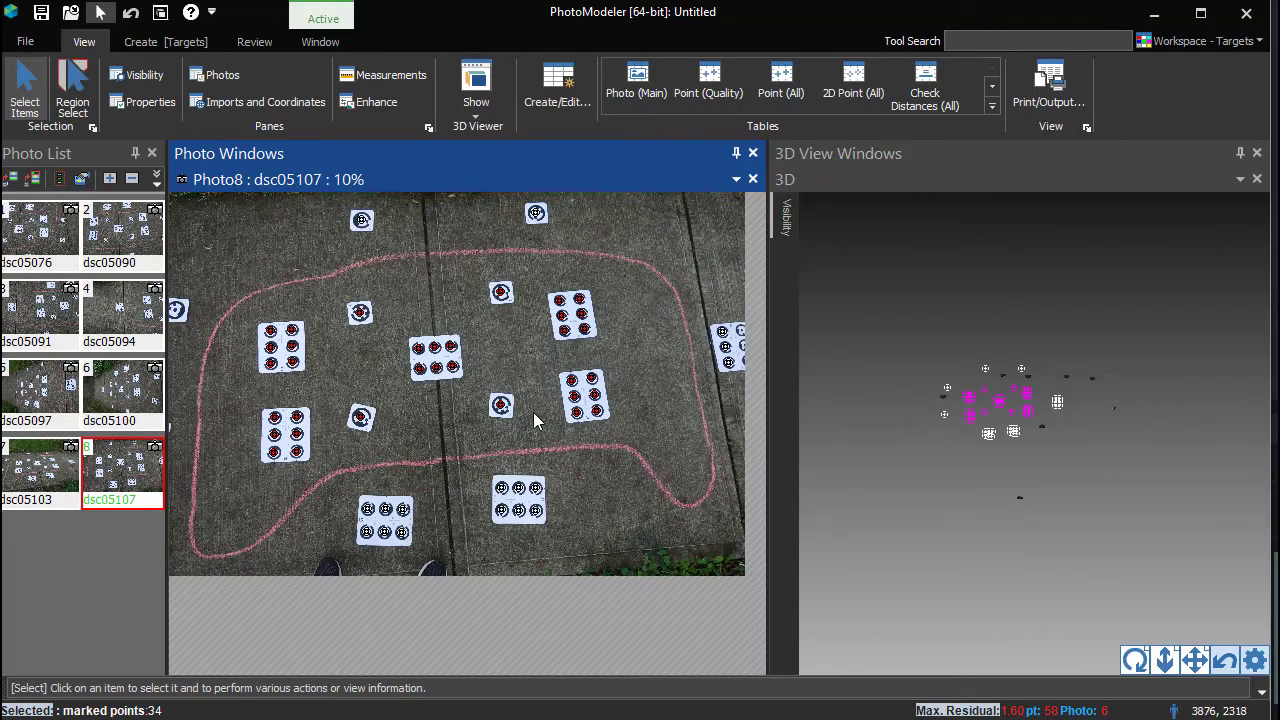
# Create a best-fit plane from the selected points and select it in the 3D view
pyautogui.click(166, 41)
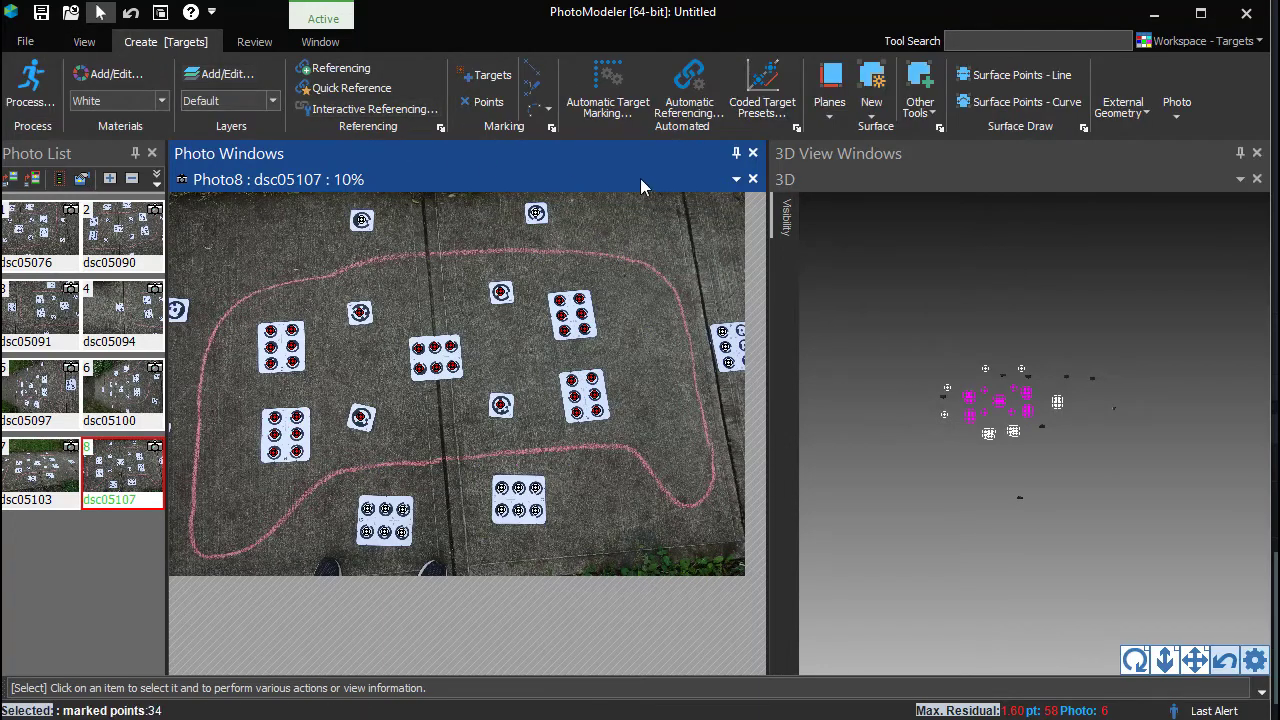
pyautogui.click(830, 112)
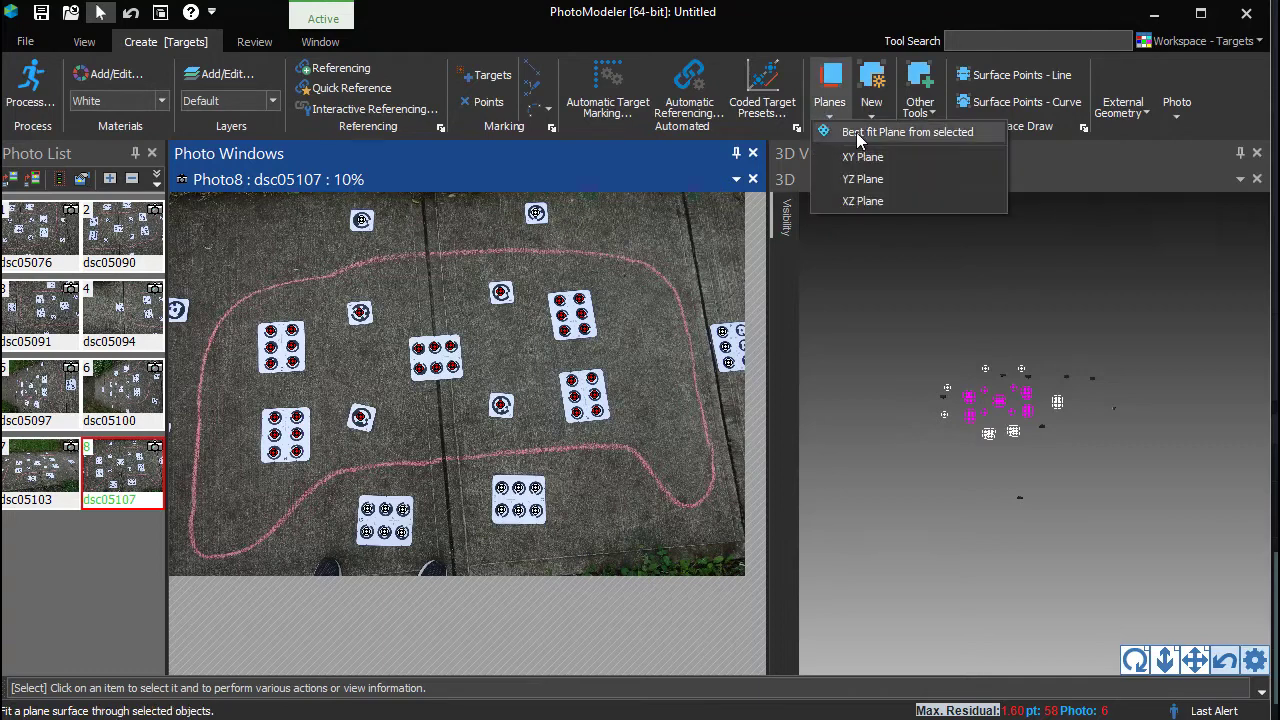
pyautogui.click(856, 132)
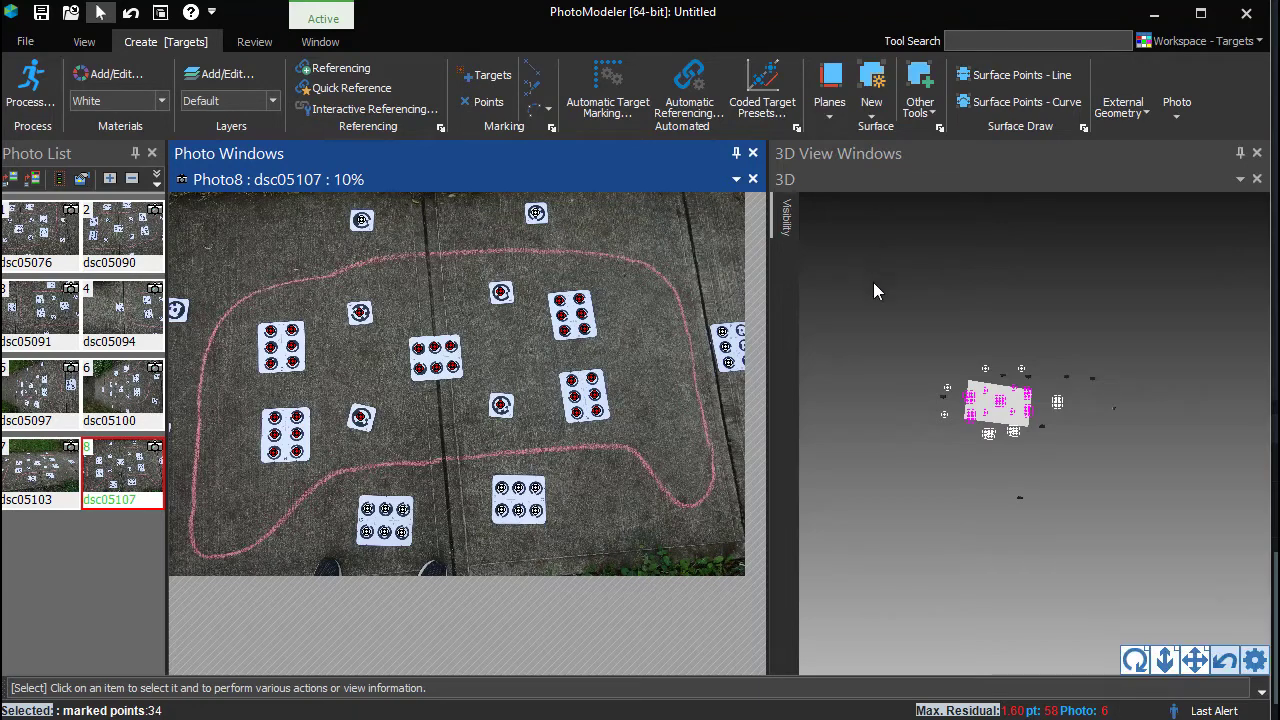
pyautogui.click(996, 420)
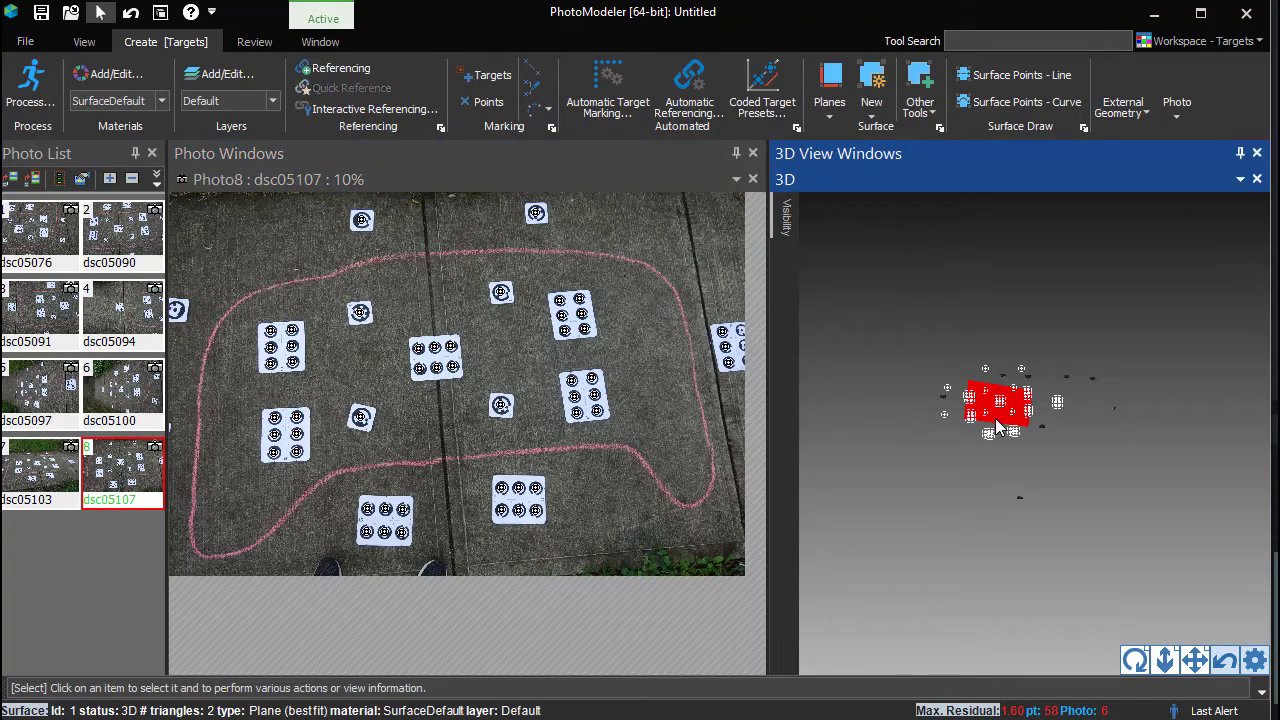
# Set the best-fit plane's Offset to -4.000 in Properties, then close the Properties pane
pyautogui.click(84, 41)
pyautogui.click(140, 102)
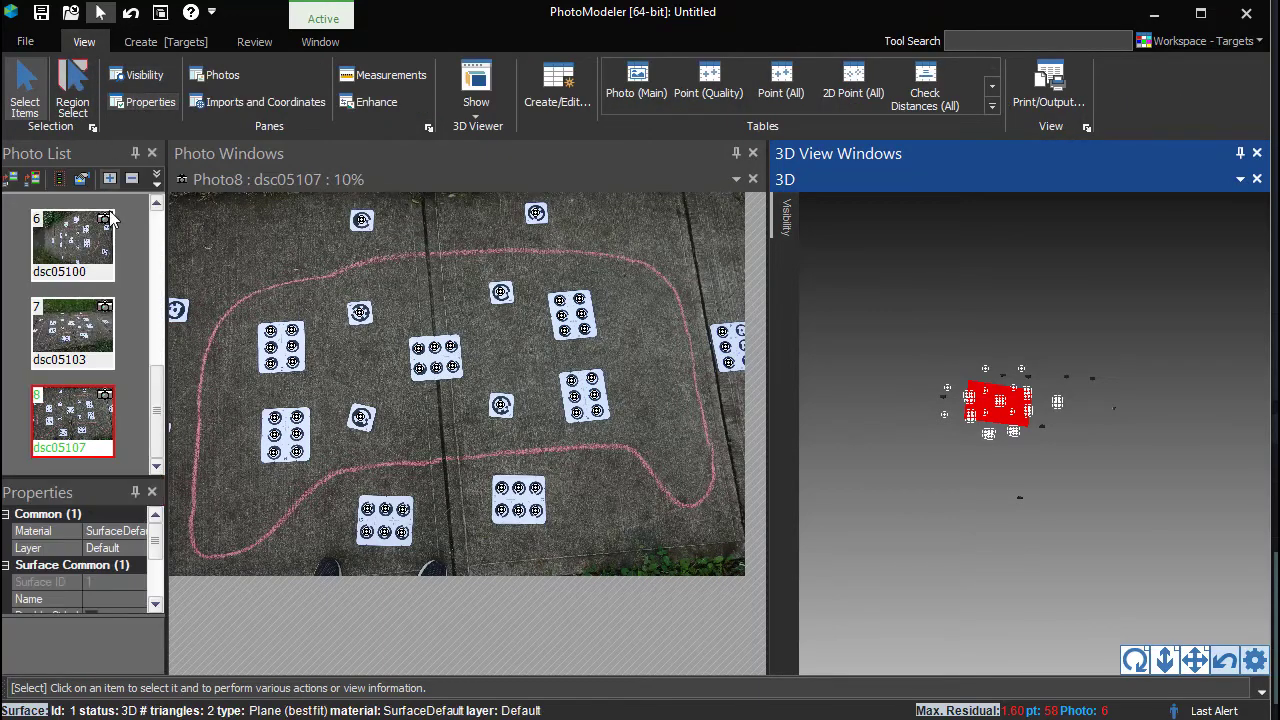
pyautogui.moveTo(100, 480); pyautogui.dragTo(78, 319)
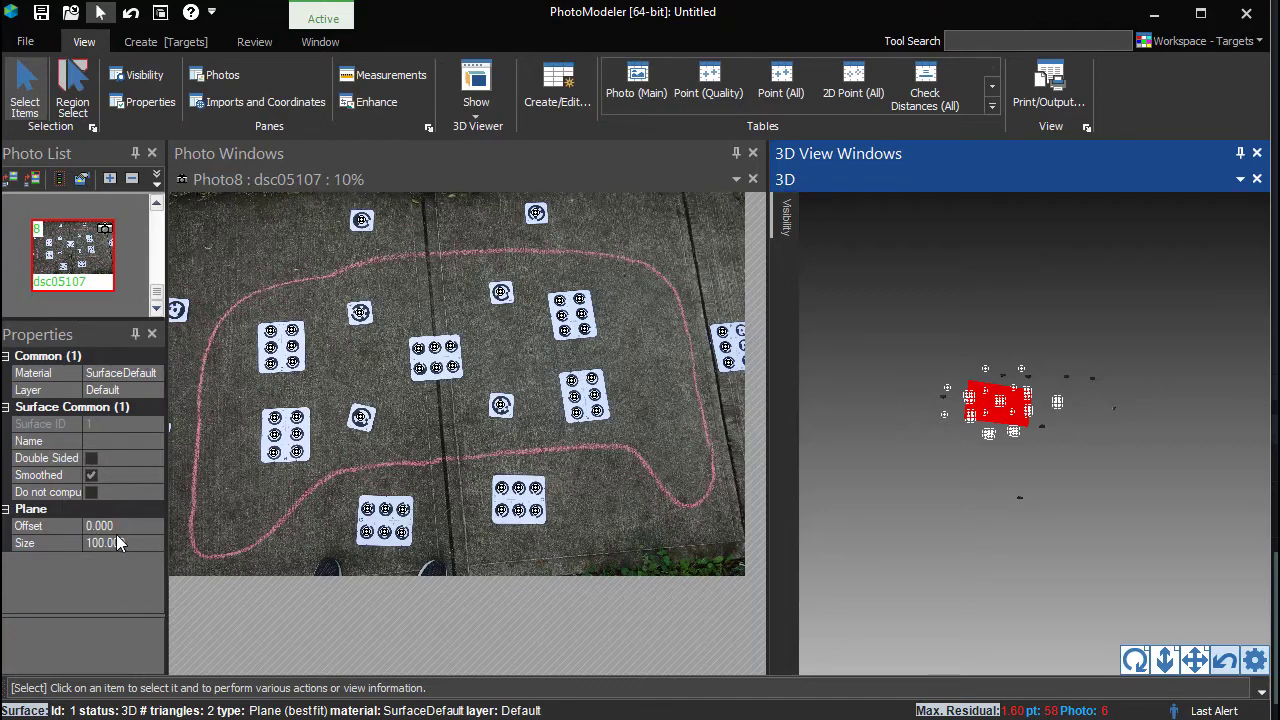
pyautogui.click(119, 526)
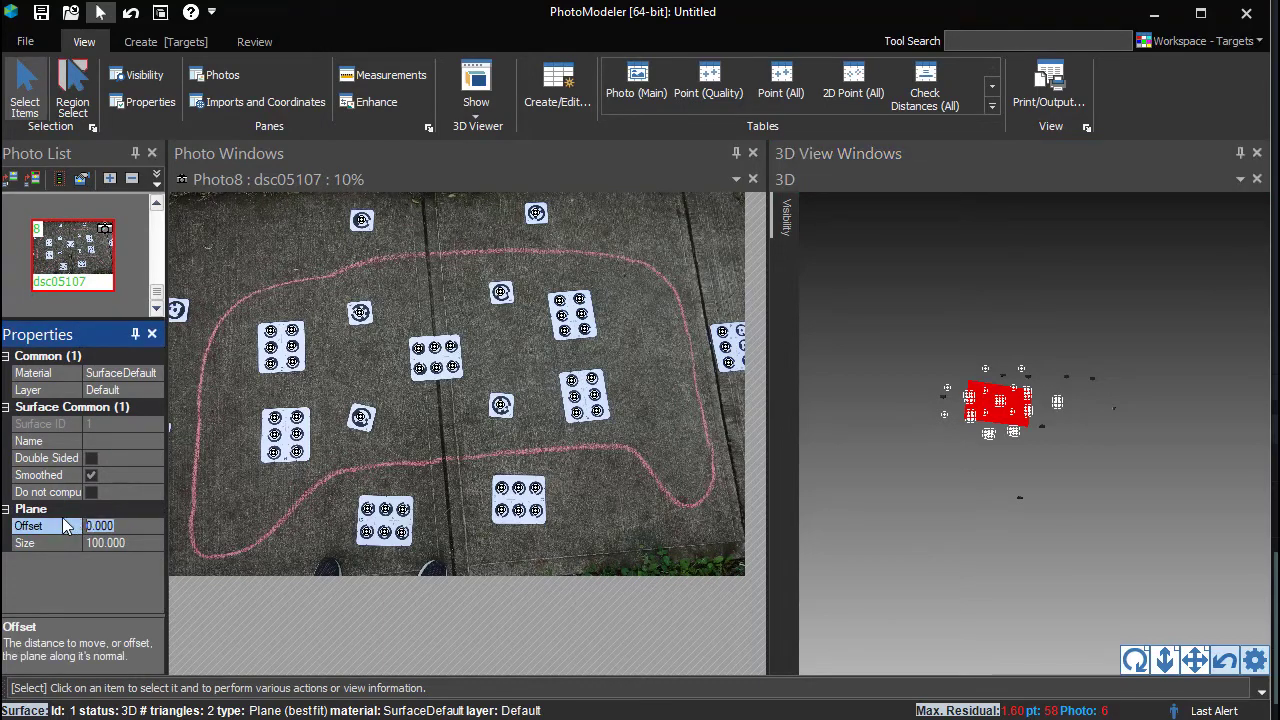
pyautogui.write('-4')
pyautogui.press('Return')
pyautogui.click(27, 447)
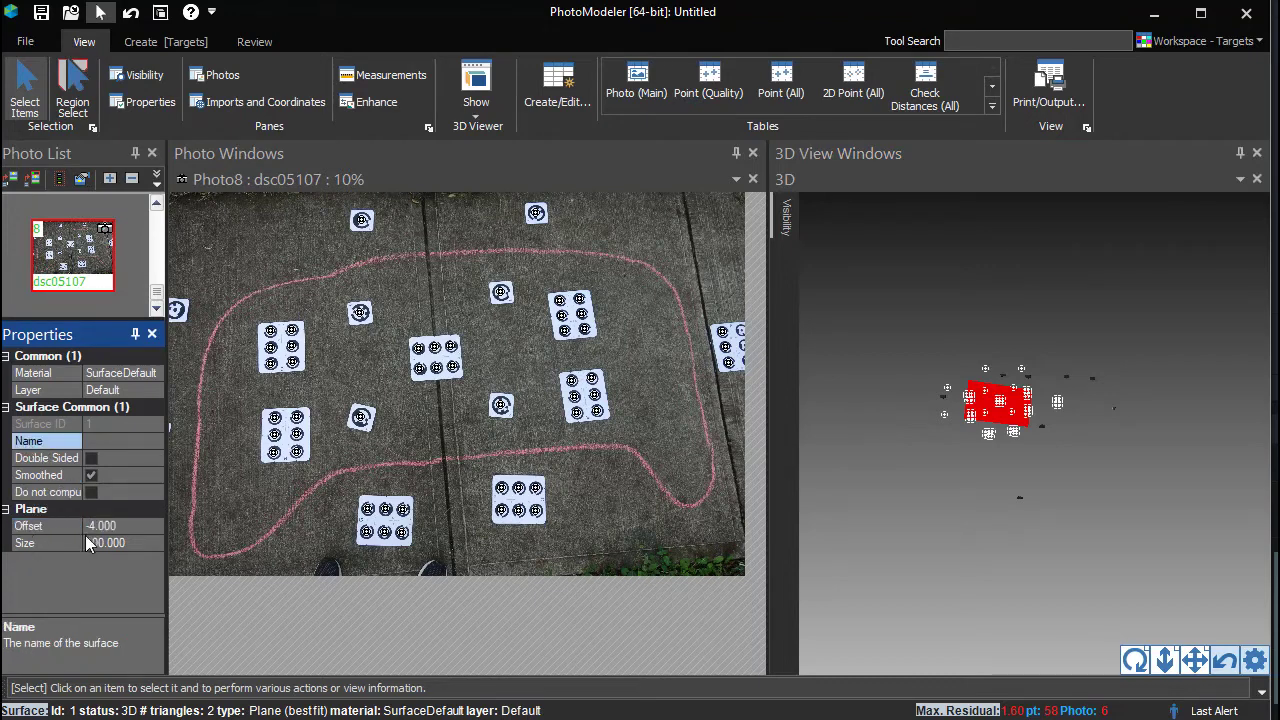
pyautogui.click(153, 335)
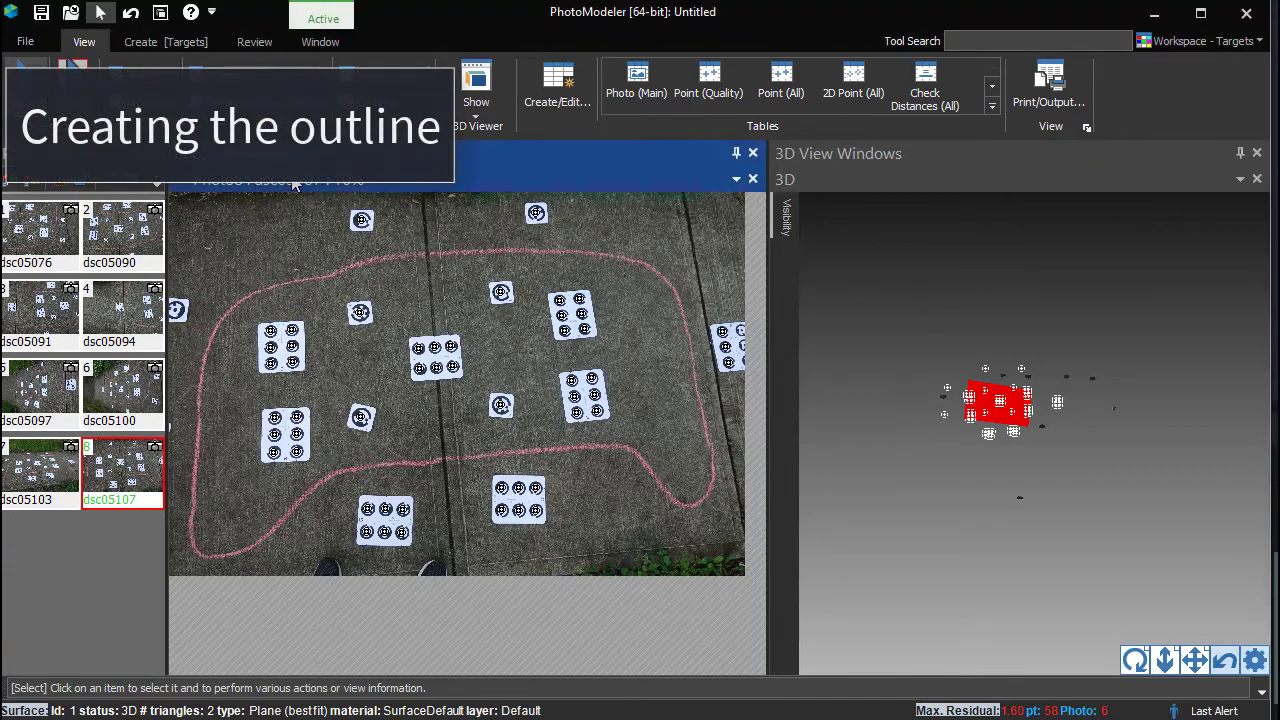
# Start a Surface Points curve and place its first point on the chalk line, on the nearest plane
pyautogui.click(182, 42)
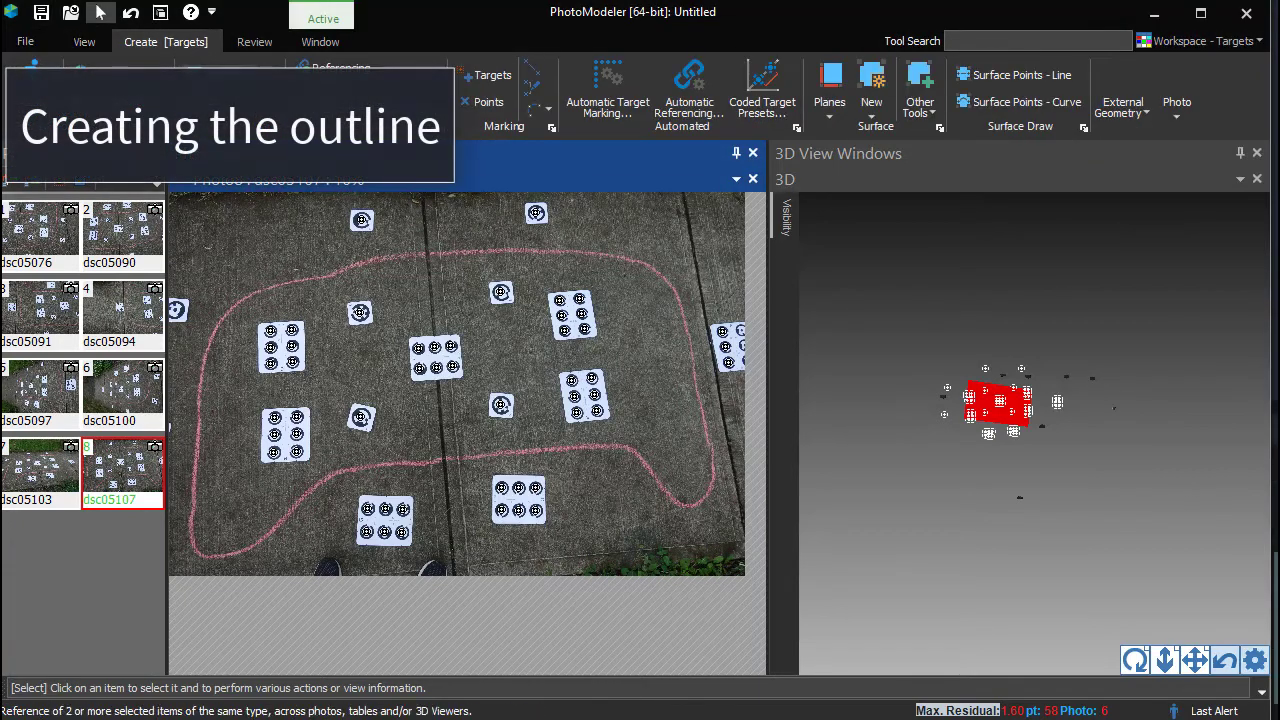
pyautogui.click(1024, 104)
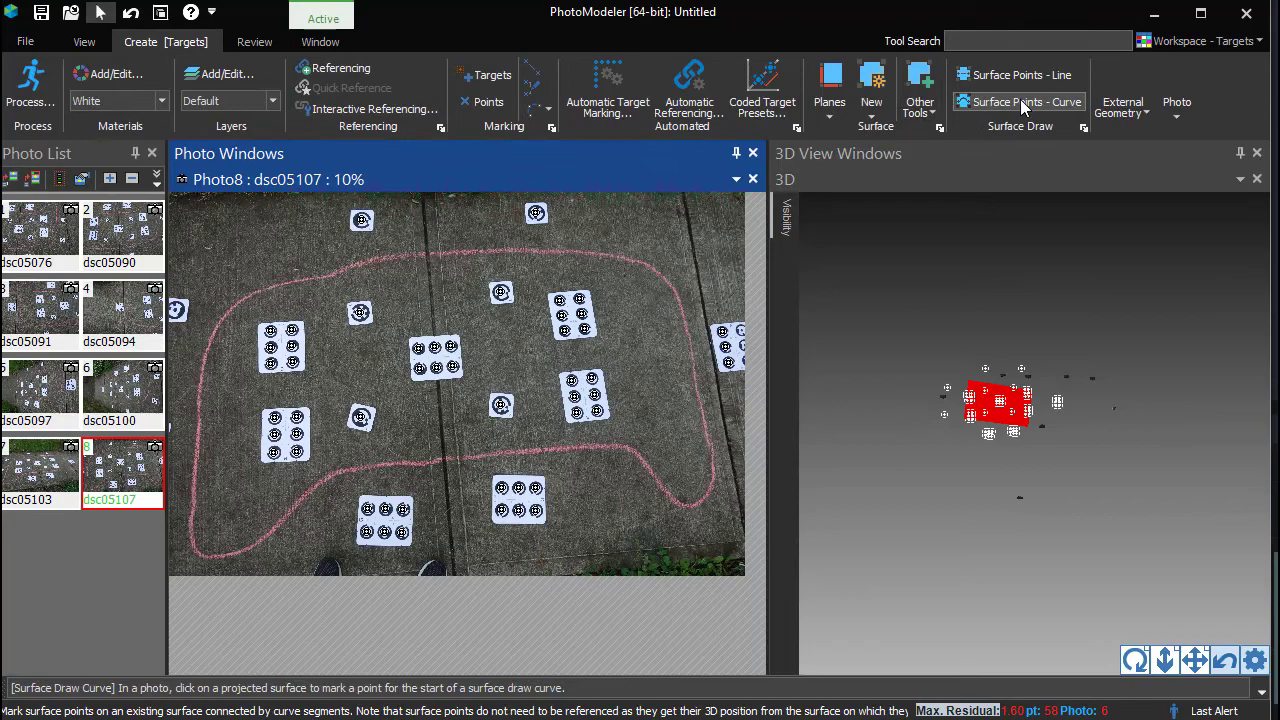
pyautogui.scroll(4, 300, 600)
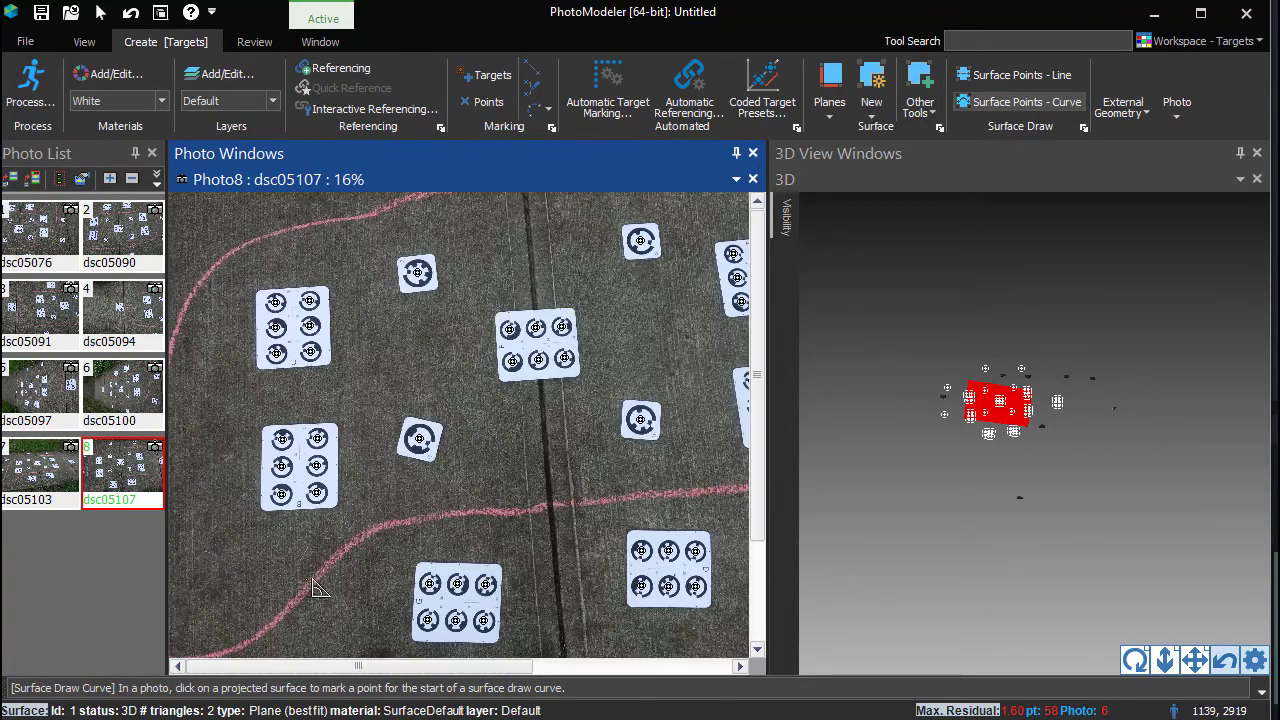
pyautogui.scroll(1, 280, 622)
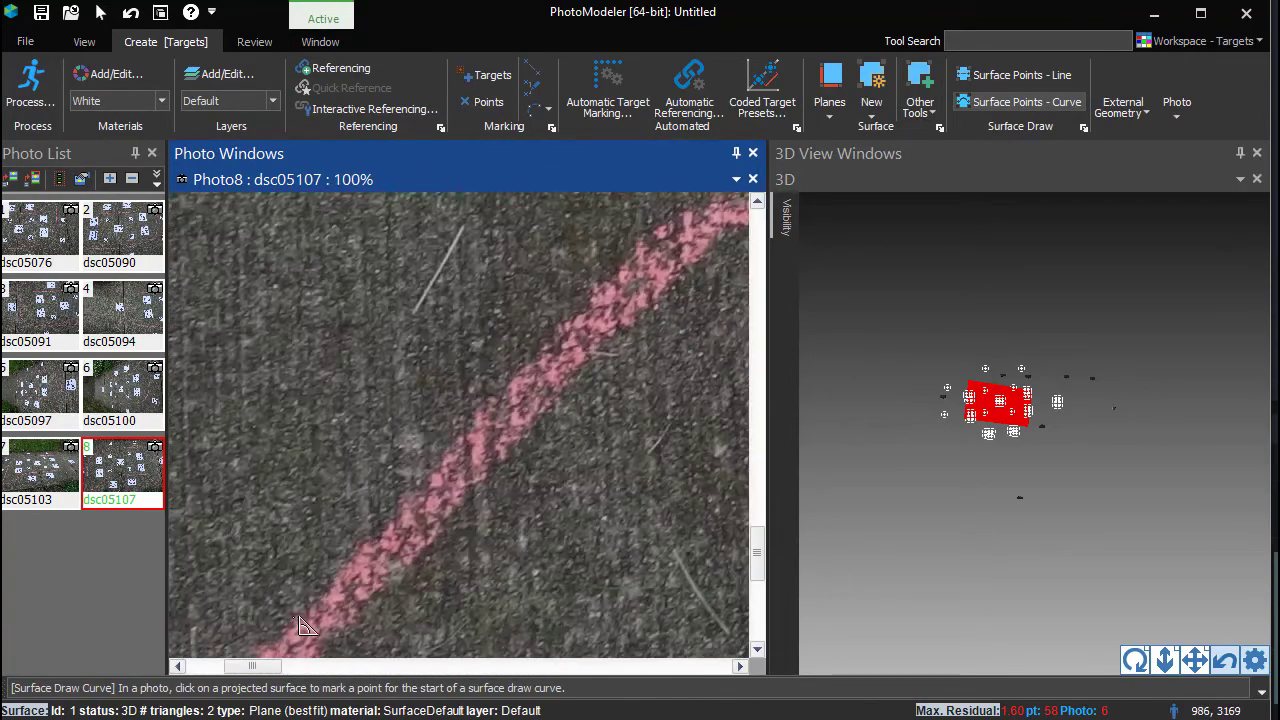
pyautogui.click(292, 617)
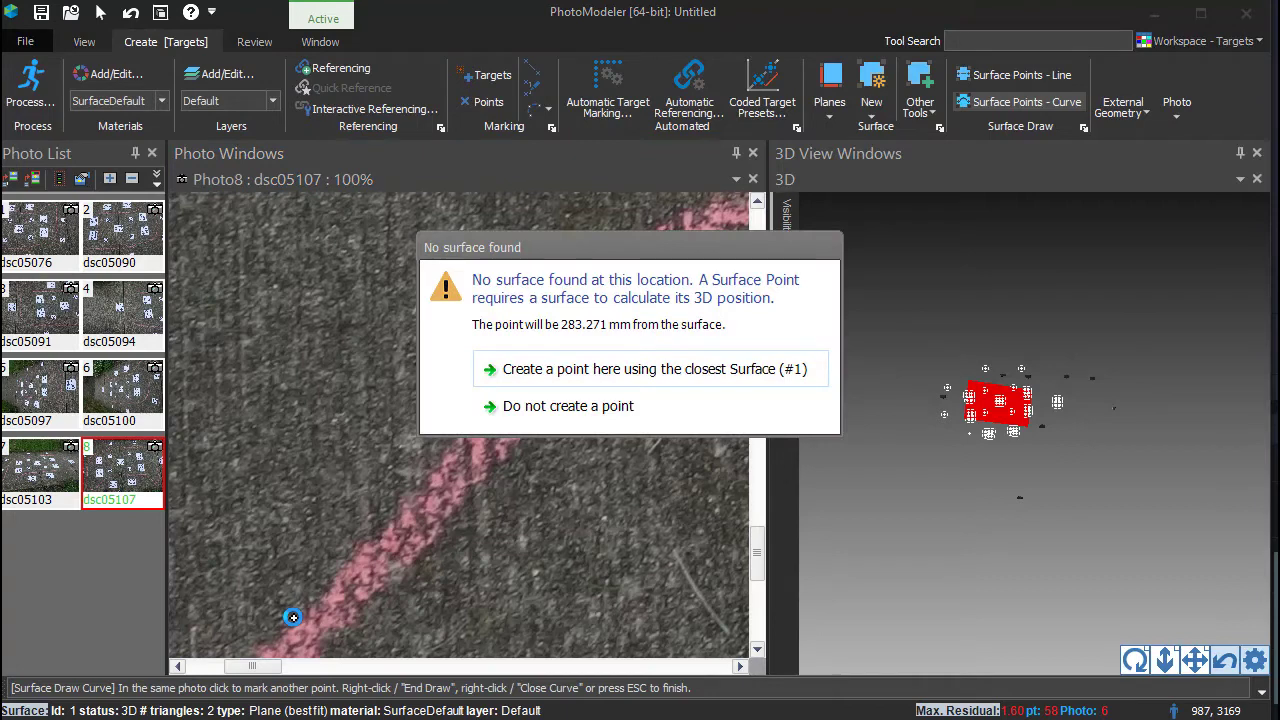
pyautogui.click(525, 369)
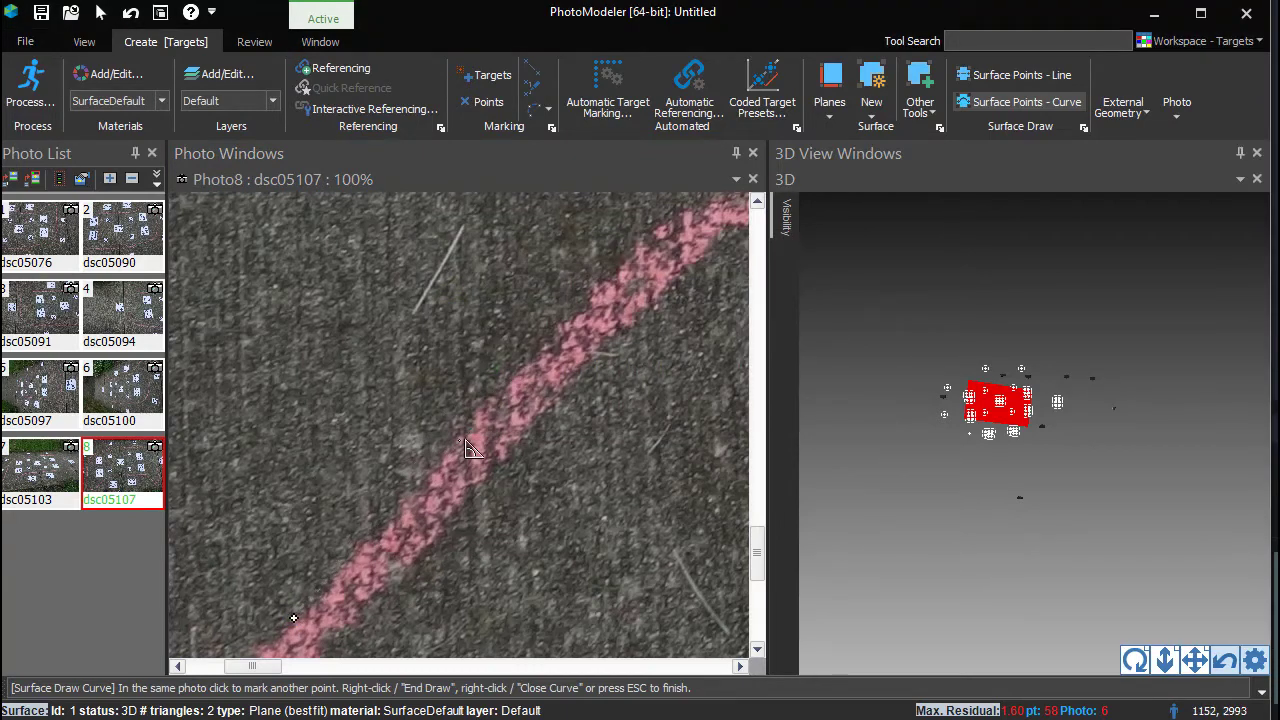
# Continue adding surface curve points along the pink chalk line
pyautogui.click(460, 439)
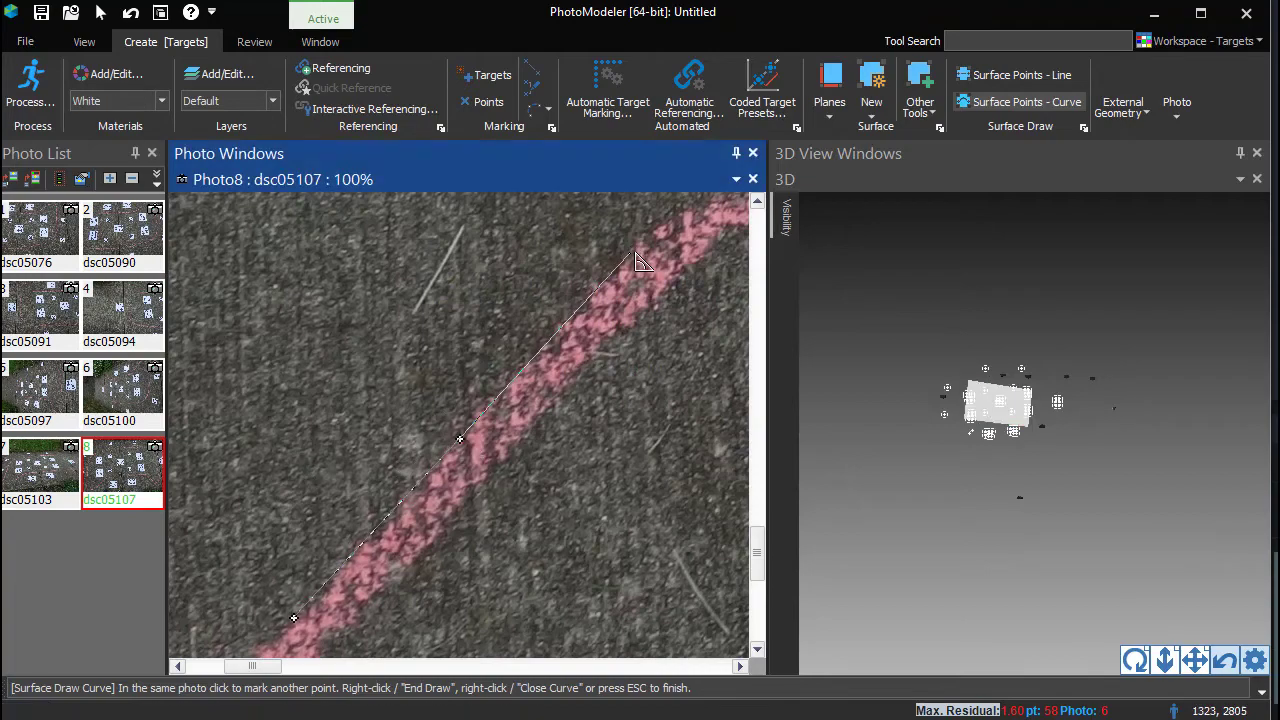
pyautogui.moveTo(660, 250); pyautogui.dragTo(533, 223, button='middle')
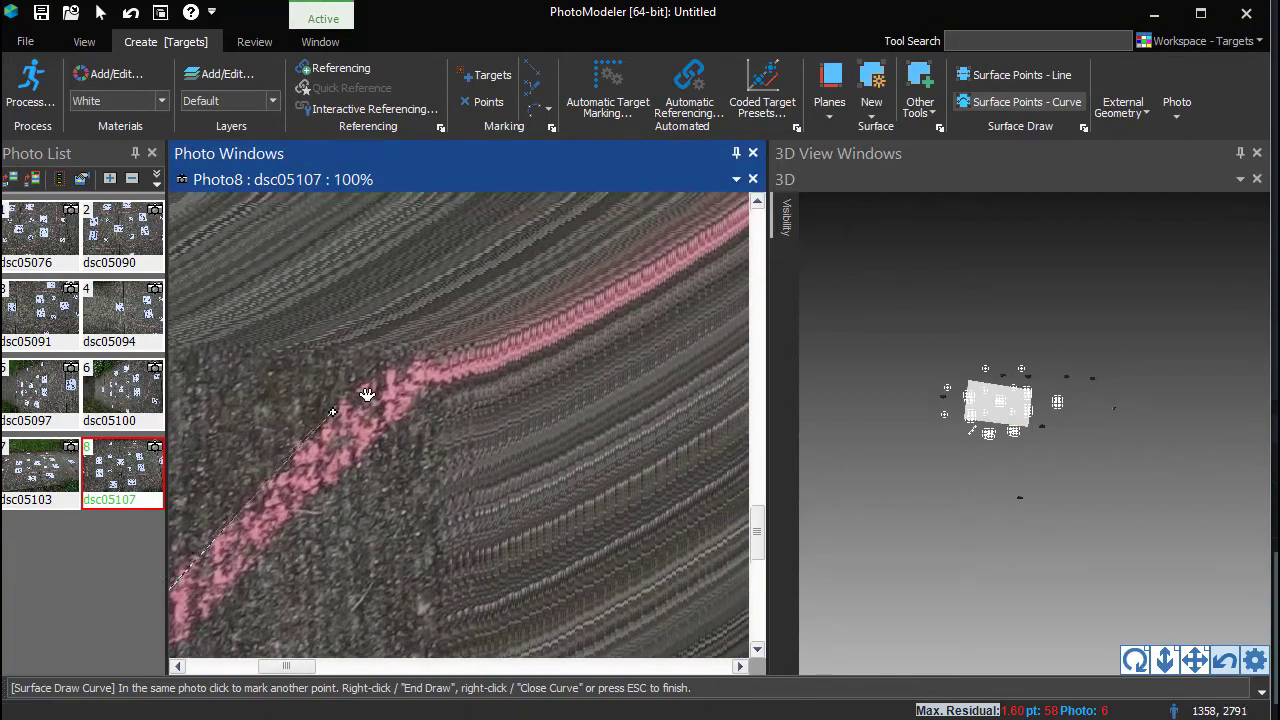
pyautogui.click(405, 357)
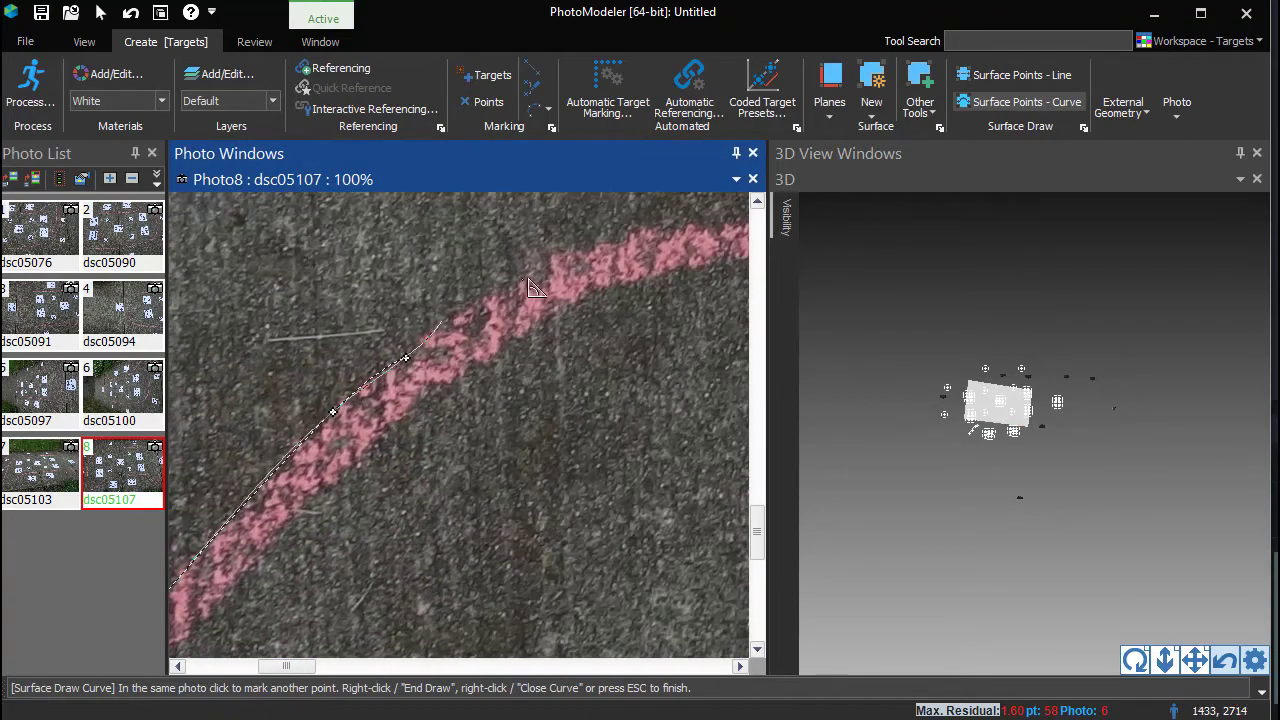
pyautogui.click(590, 260)
pyautogui.moveTo(705, 230); pyautogui.dragTo(301, 484, button='middle')
pyautogui.scroll(-1, 301, 484)
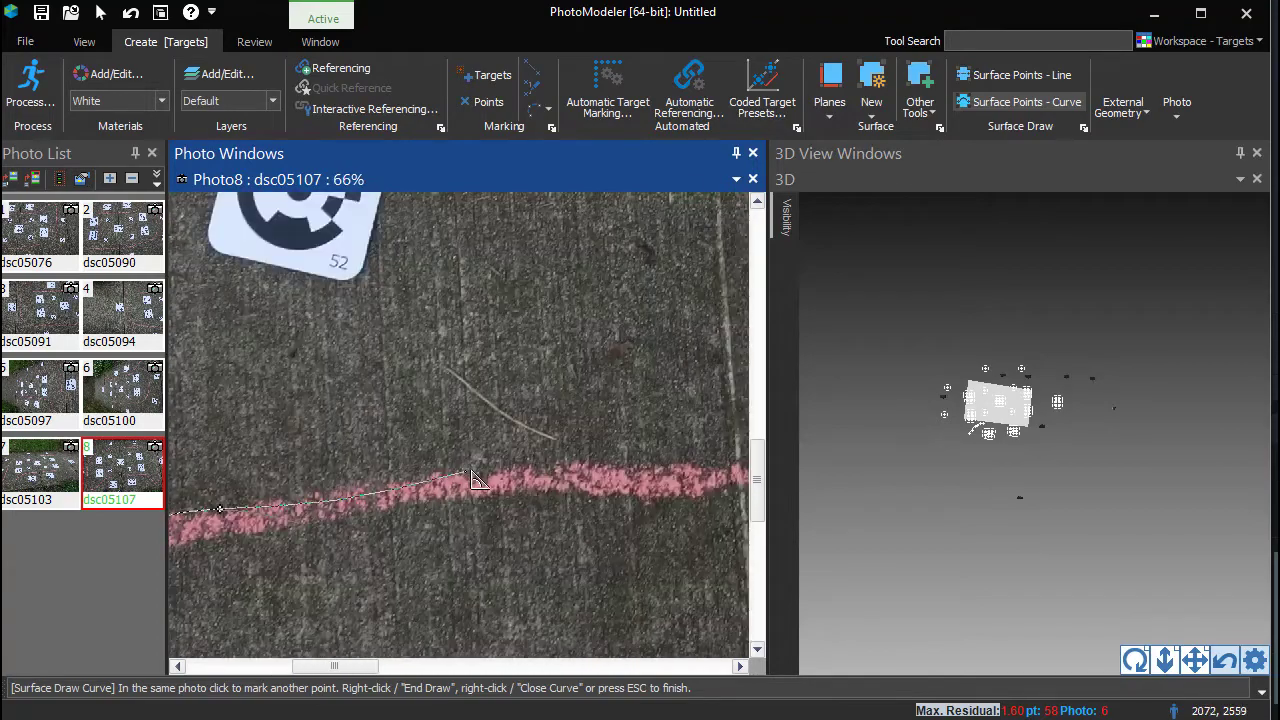
pyautogui.click(467, 472)
pyautogui.moveTo(697, 472); pyautogui.dragTo(408, 543, button='middle')
pyautogui.click(428, 543)
pyautogui.moveTo(598, 515); pyautogui.dragTo(408, 544, button='middle')
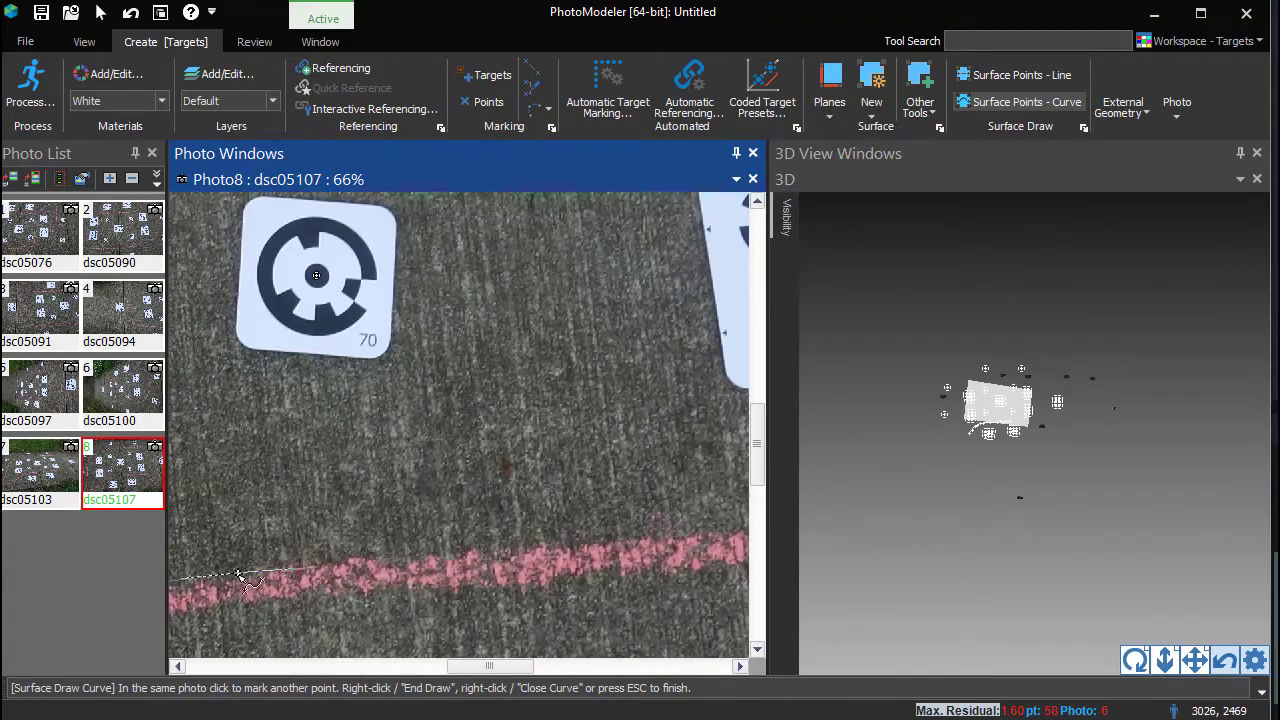
pyautogui.click(440, 553)
# Trace the curve around the outline's bend and up to its top edge
pyautogui.scroll(-1, 688, 545)
pyautogui.moveTo(688, 545); pyautogui.dragTo(509, 572, button='middle')
pyautogui.click(451, 590)
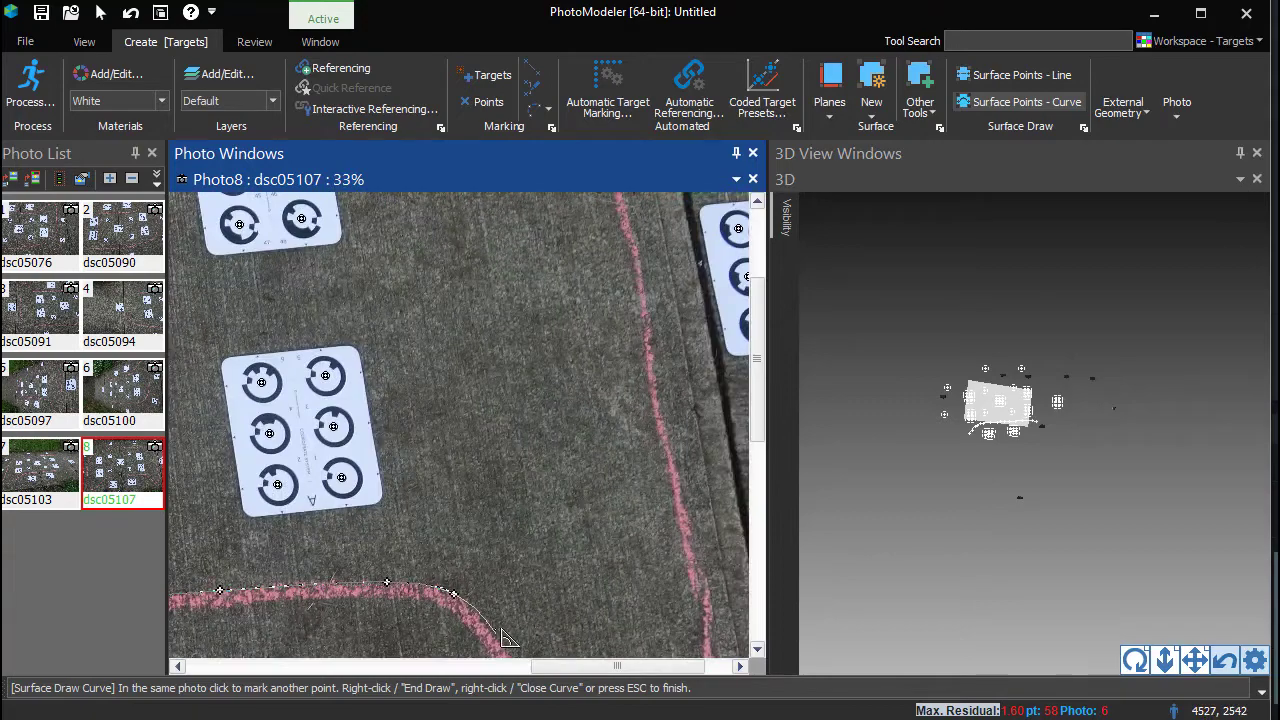
pyautogui.click(495, 629)
pyautogui.moveTo(520, 640); pyautogui.dragTo(460, 422, button='middle')
pyautogui.click(534, 530)
pyautogui.click(580, 558)
pyautogui.click(626, 538)
pyautogui.click(651, 477)
pyautogui.click(622, 318)
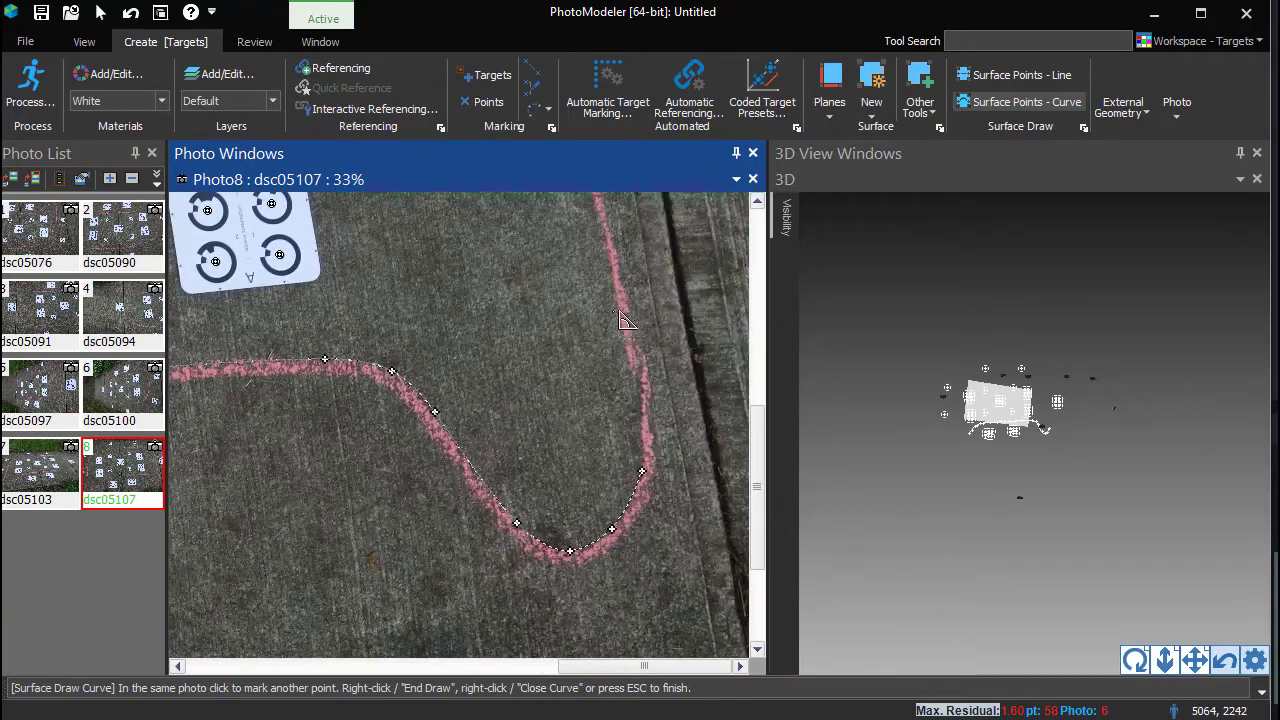
pyautogui.moveTo(622, 318); pyautogui.dragTo(630, 552, button='middle')
pyautogui.click(523, 214)
pyautogui.moveTo(523, 214); pyautogui.dragTo(737, 471, button='middle')
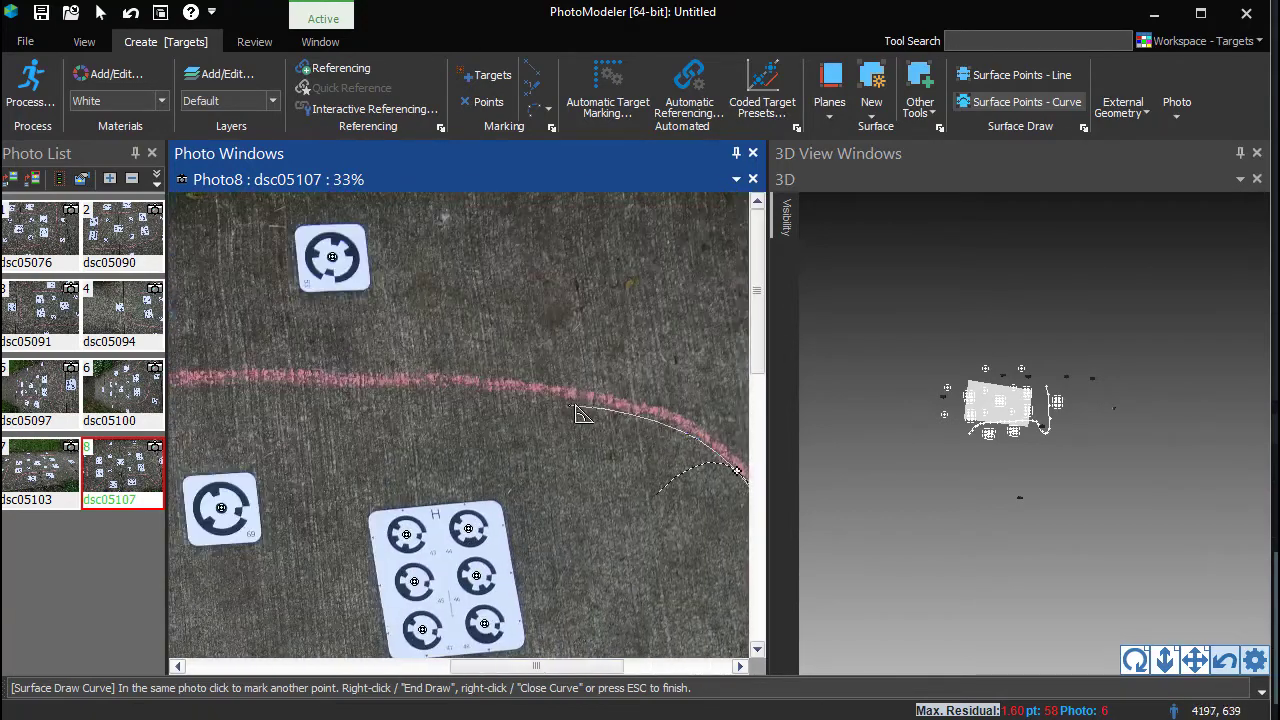
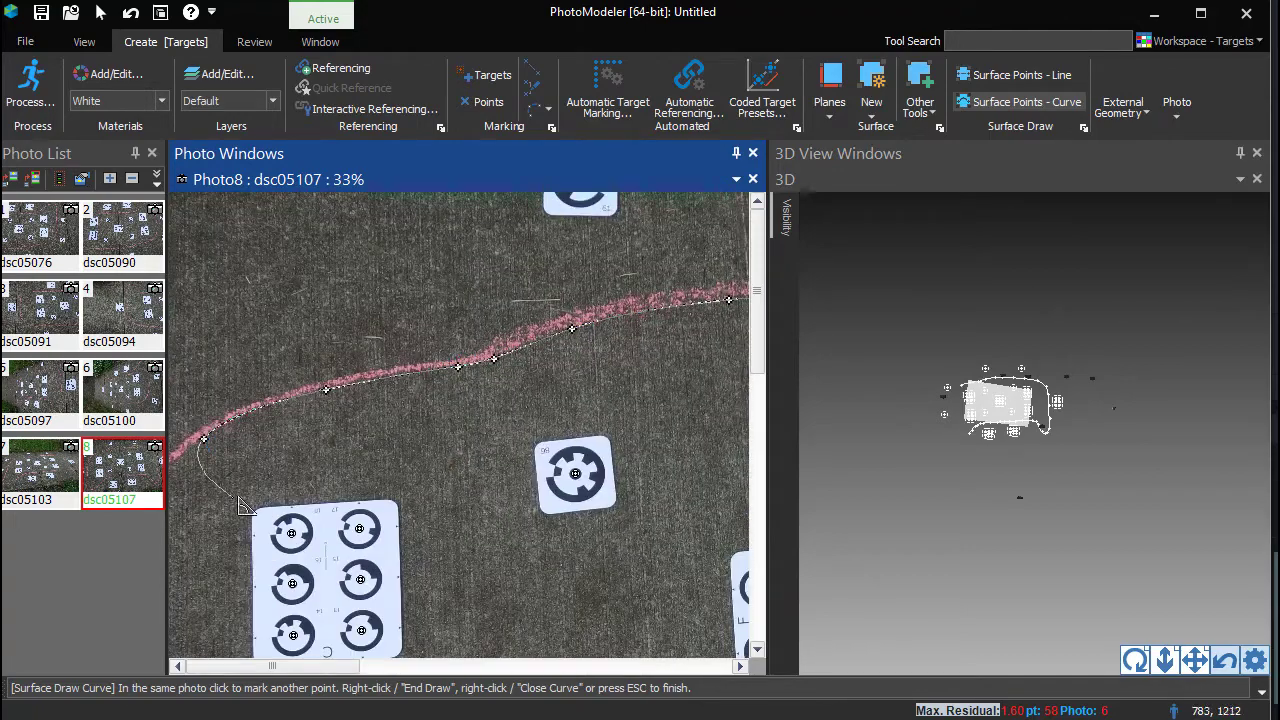
# Trace the surface-draw curve down the pink chalk line in Photo8, panning to follow it
pyautogui.moveTo(203, 440); pyautogui.dragTo(401, 258, button='middle')
pyautogui.click(316, 358)
pyautogui.click(268, 540)
pyautogui.moveTo(268, 540); pyautogui.dragTo(268, 257, button='middle')
pyautogui.click(262, 472)
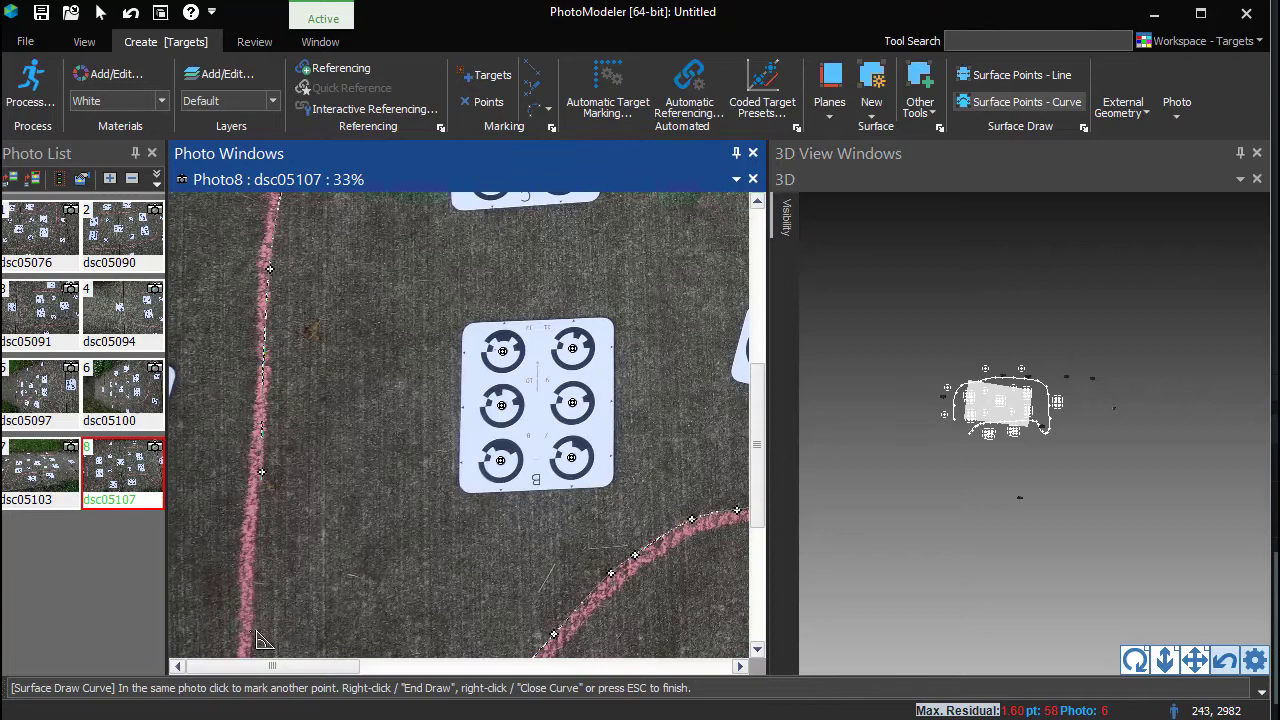
pyautogui.click(253, 636)
pyautogui.moveTo(253, 636); pyautogui.dragTo(253, 441, button='middle')
# Continue the curve around the chalk line's bottom bend and up again, then finish drawing
pyautogui.click(250, 537)
pyautogui.click(276, 587)
pyautogui.click(342, 587)
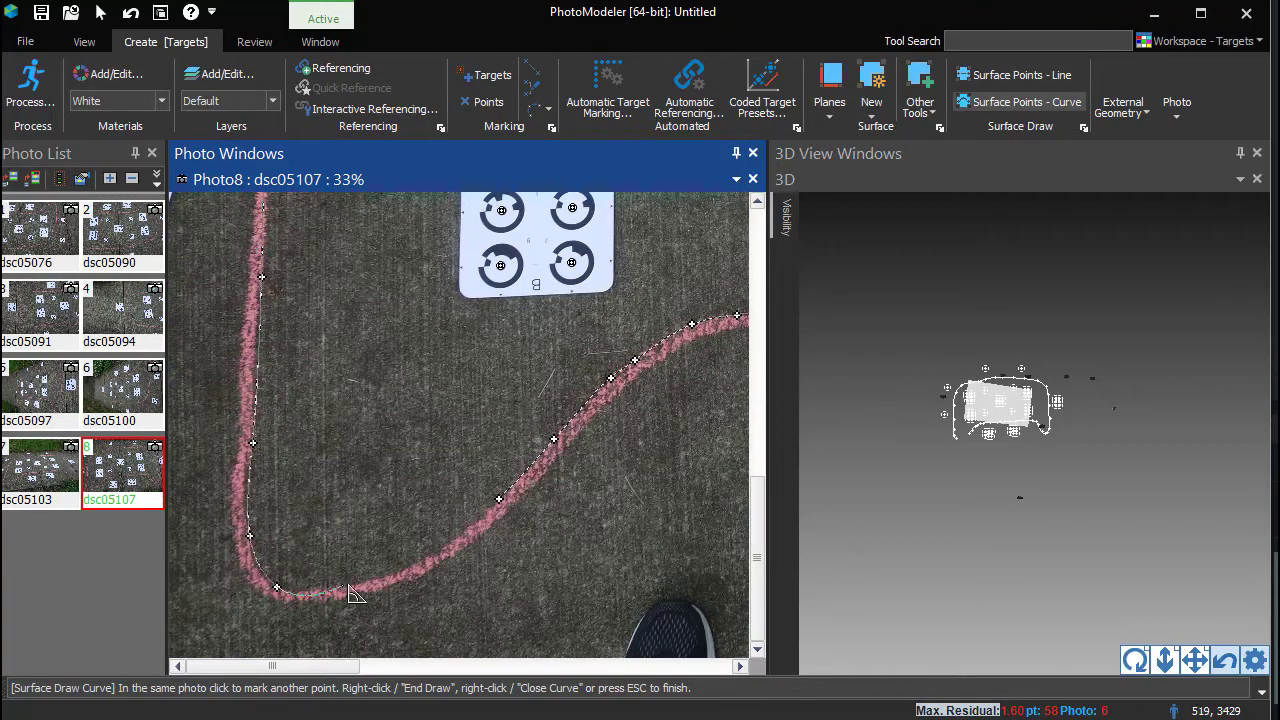
pyautogui.click(438, 552)
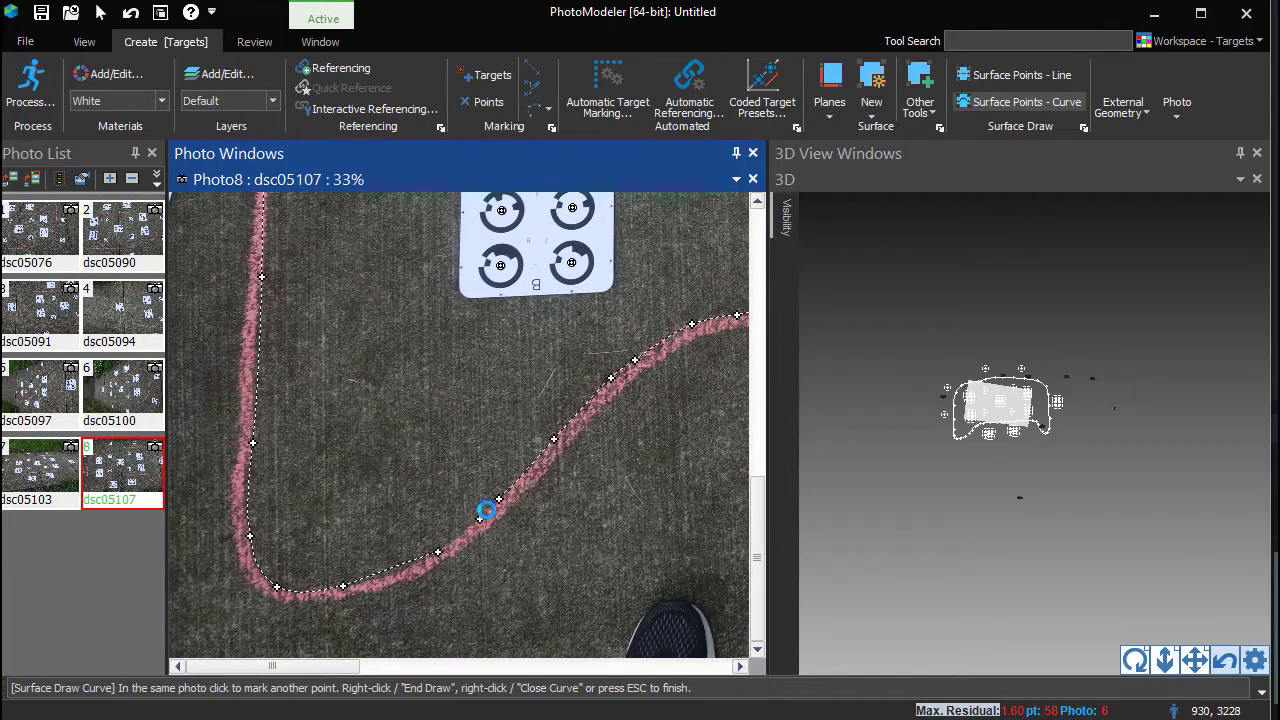
pyautogui.click(479, 519)
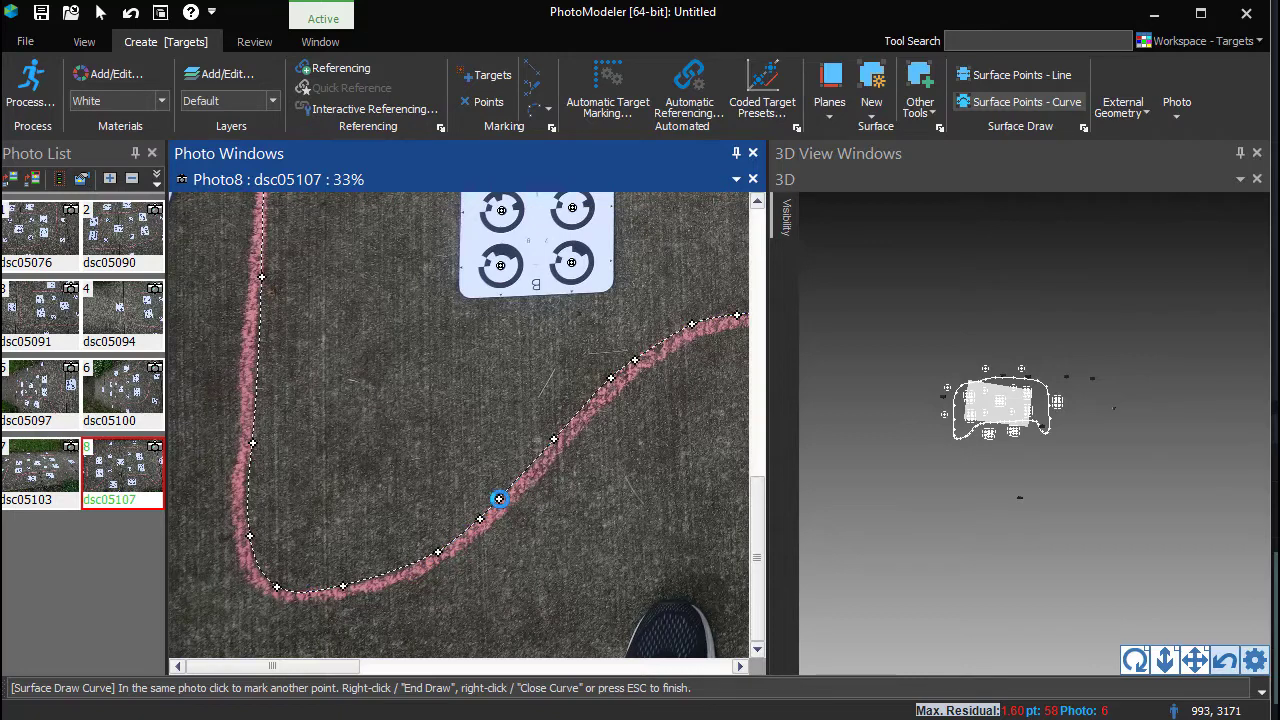
pyautogui.click(100, 12)
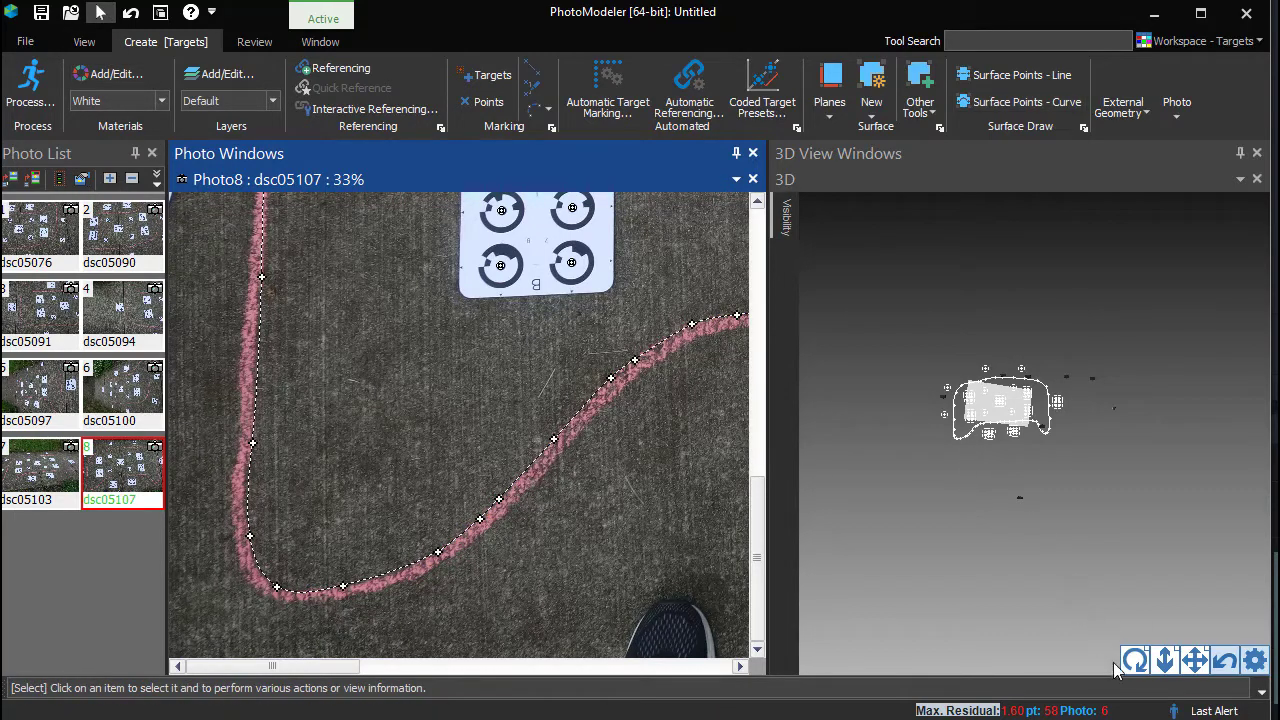
# Inspect the closed outline curve in 3D, then switch from photo dsc05107 to photo dsc05100
pyautogui.moveTo(1135, 662); pyautogui.dragTo(1135, 660)
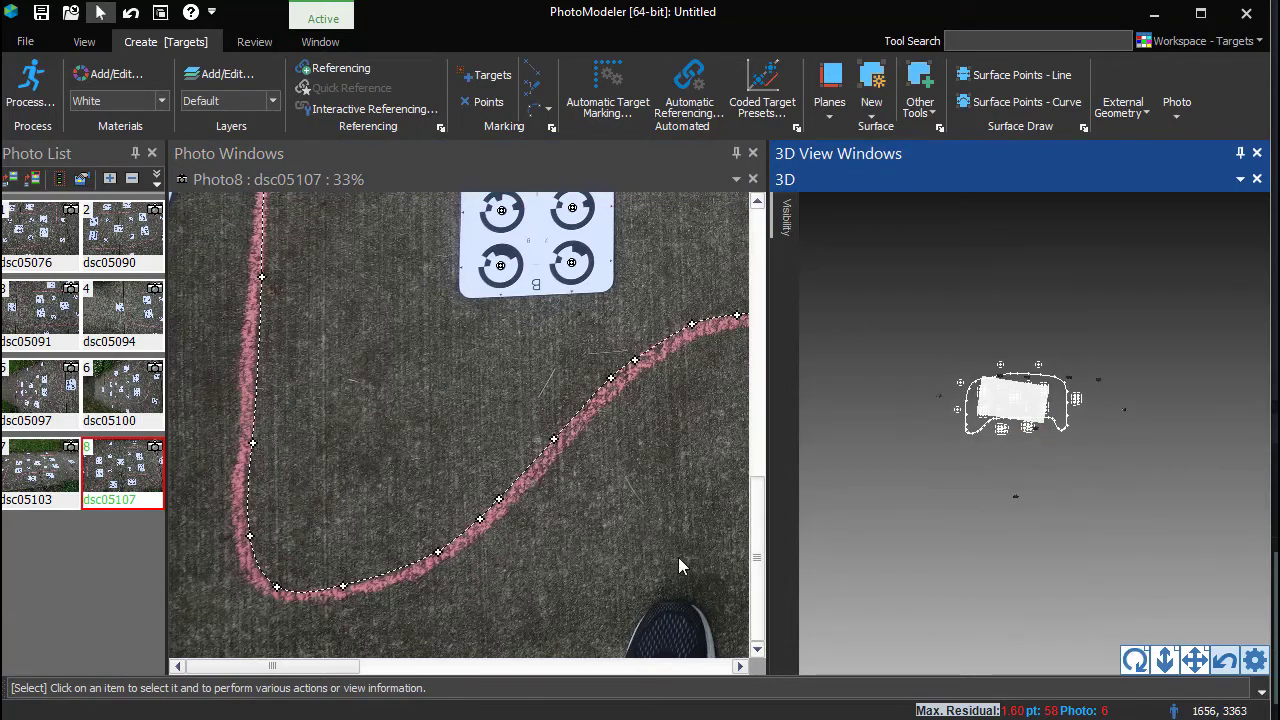
pyautogui.click(522, 493)
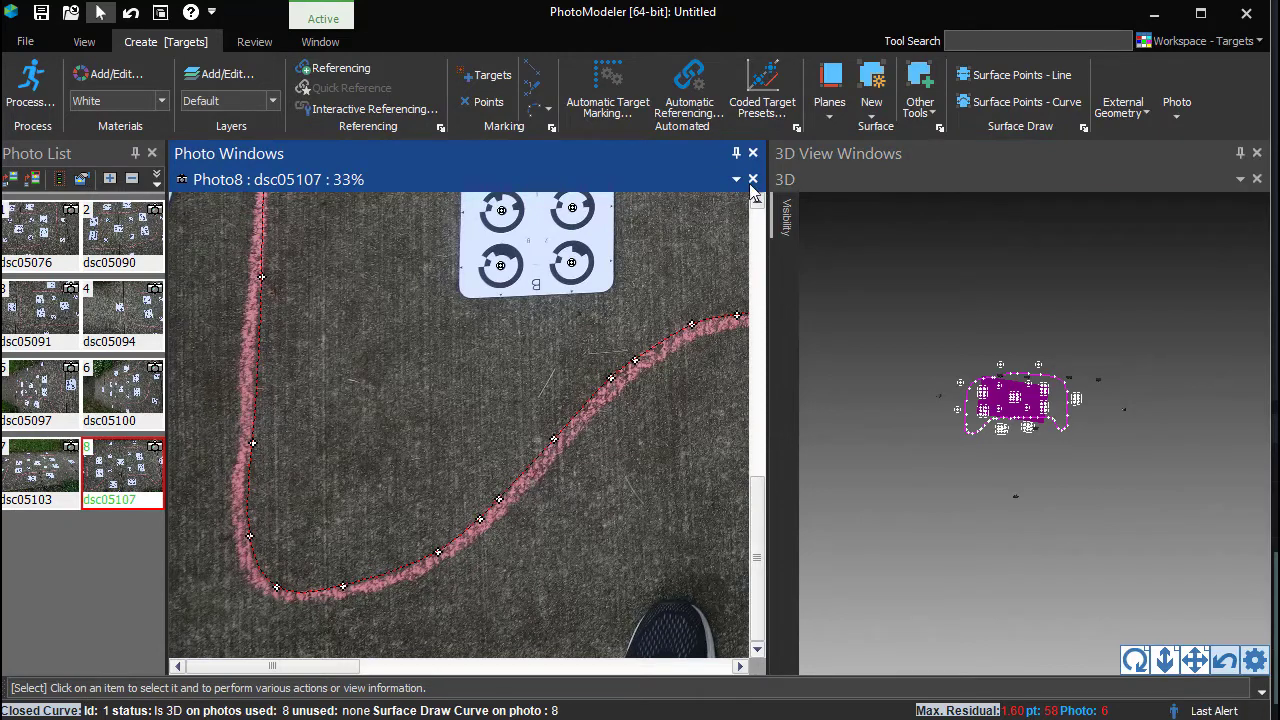
pyautogui.click(753, 179)
pyautogui.doubleClick(122, 390)
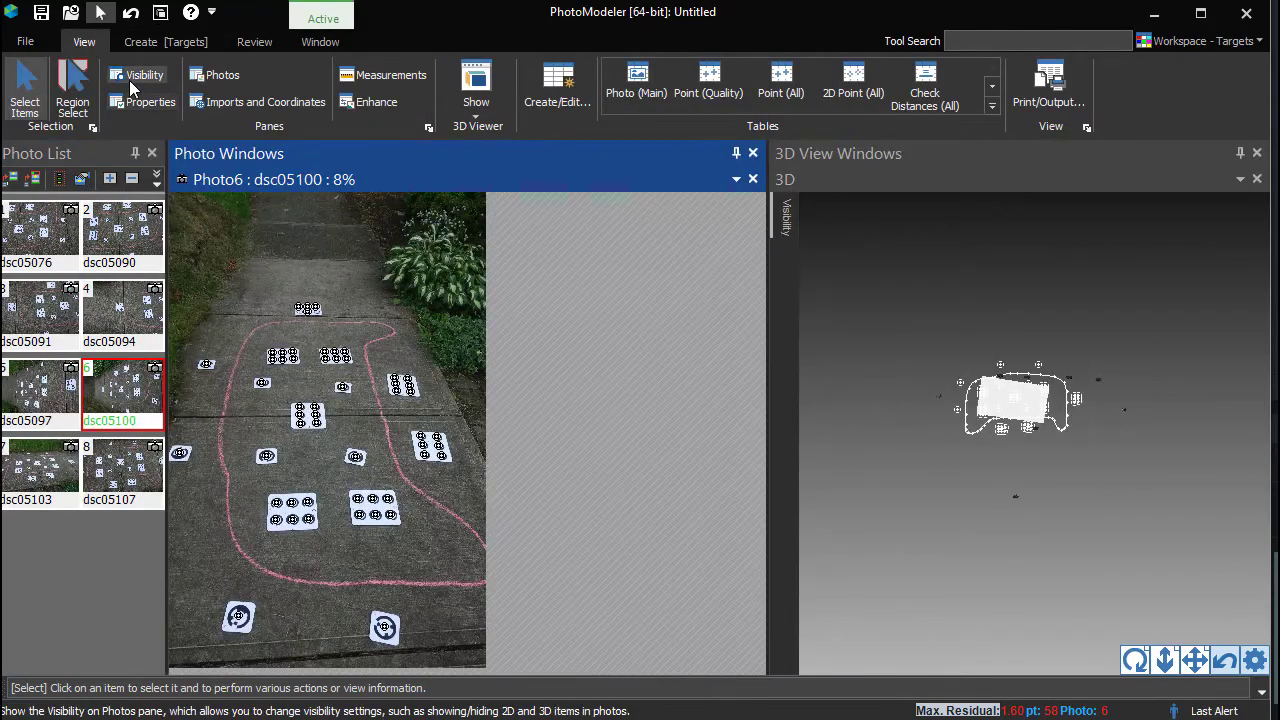
# Turn on Surface Draw 3D Lines visibility so the curve overlays the chalk outline on dsc05100
pyautogui.click(130, 78)
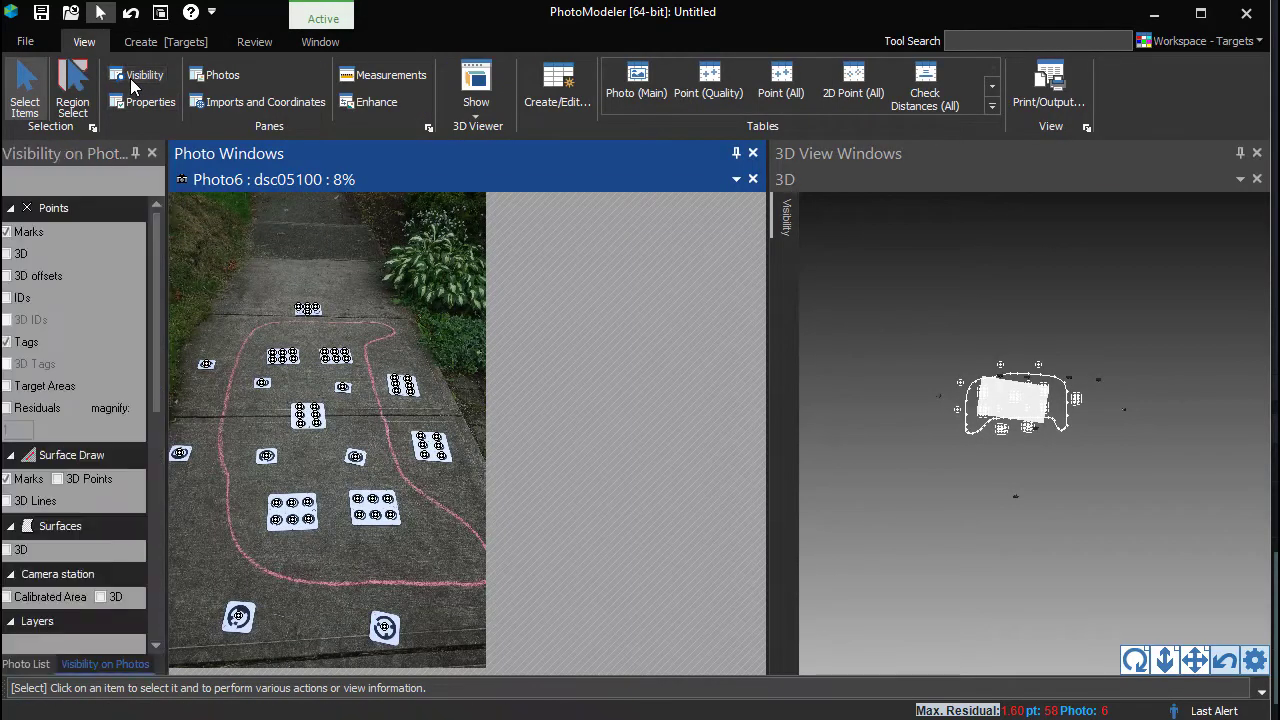
pyautogui.click(8, 501)
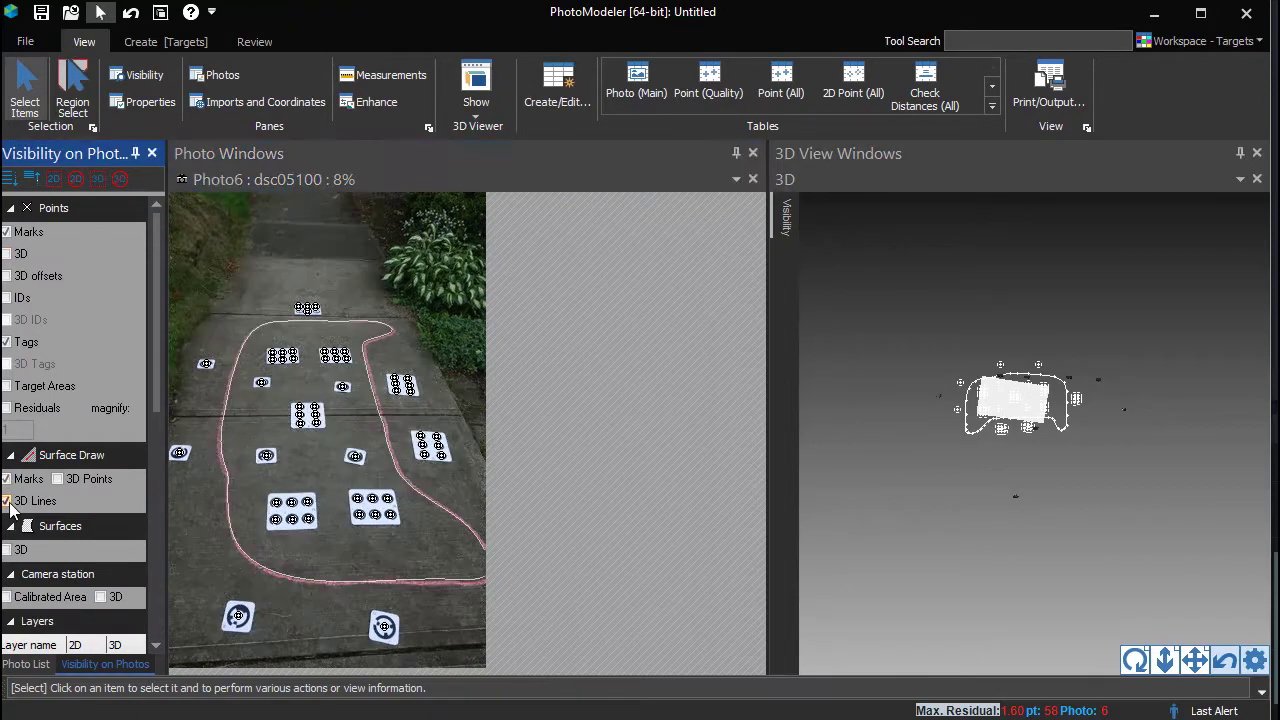
pyautogui.click(252, 186)
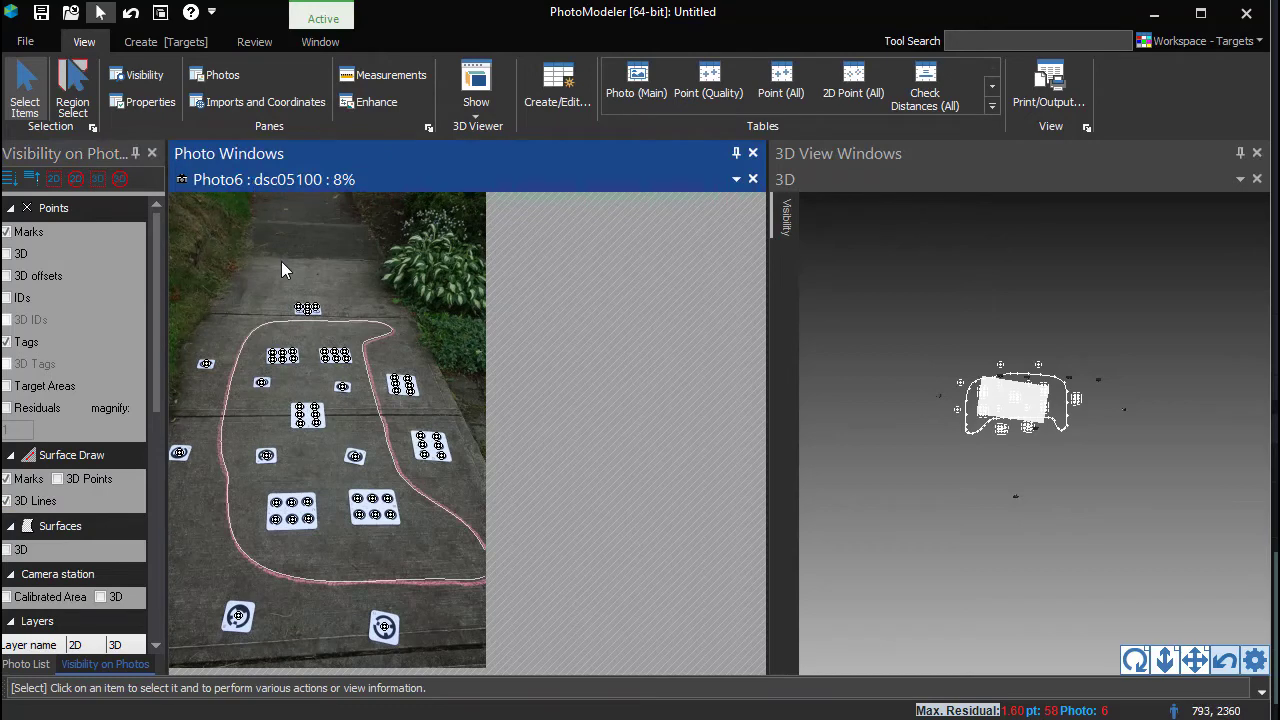
pyautogui.click(266, 326)
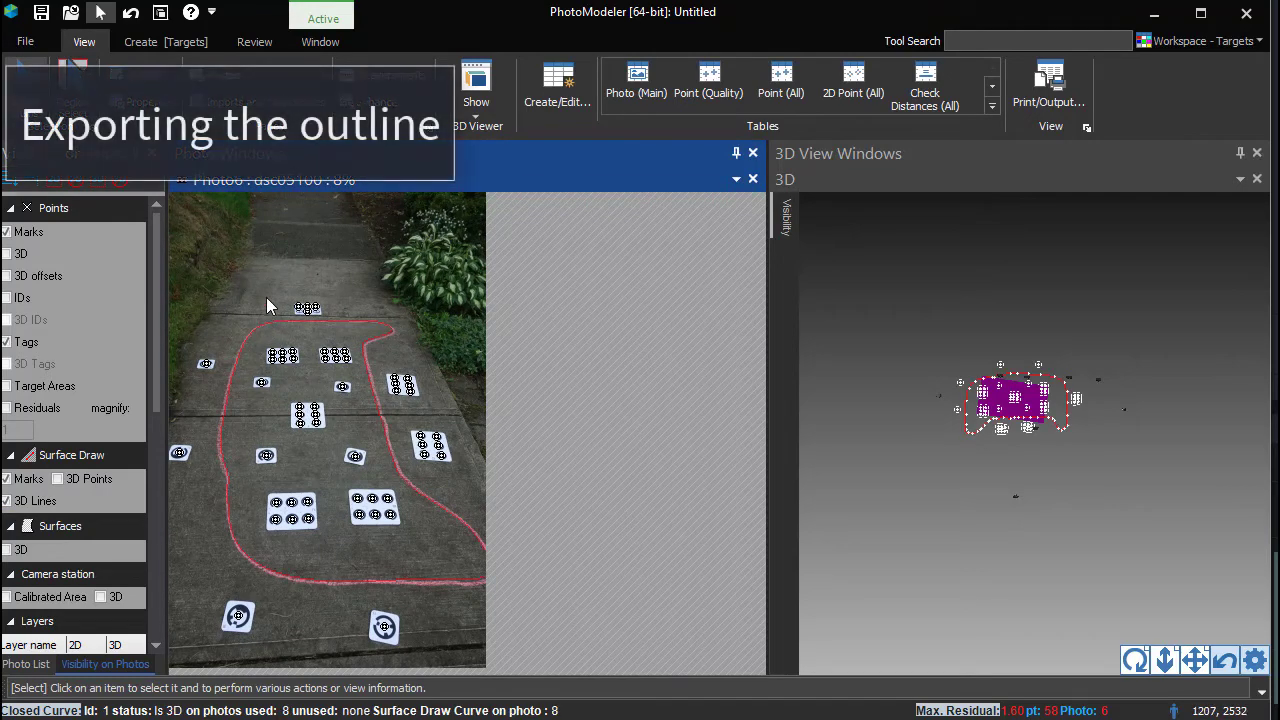
pyautogui.click(264, 290)
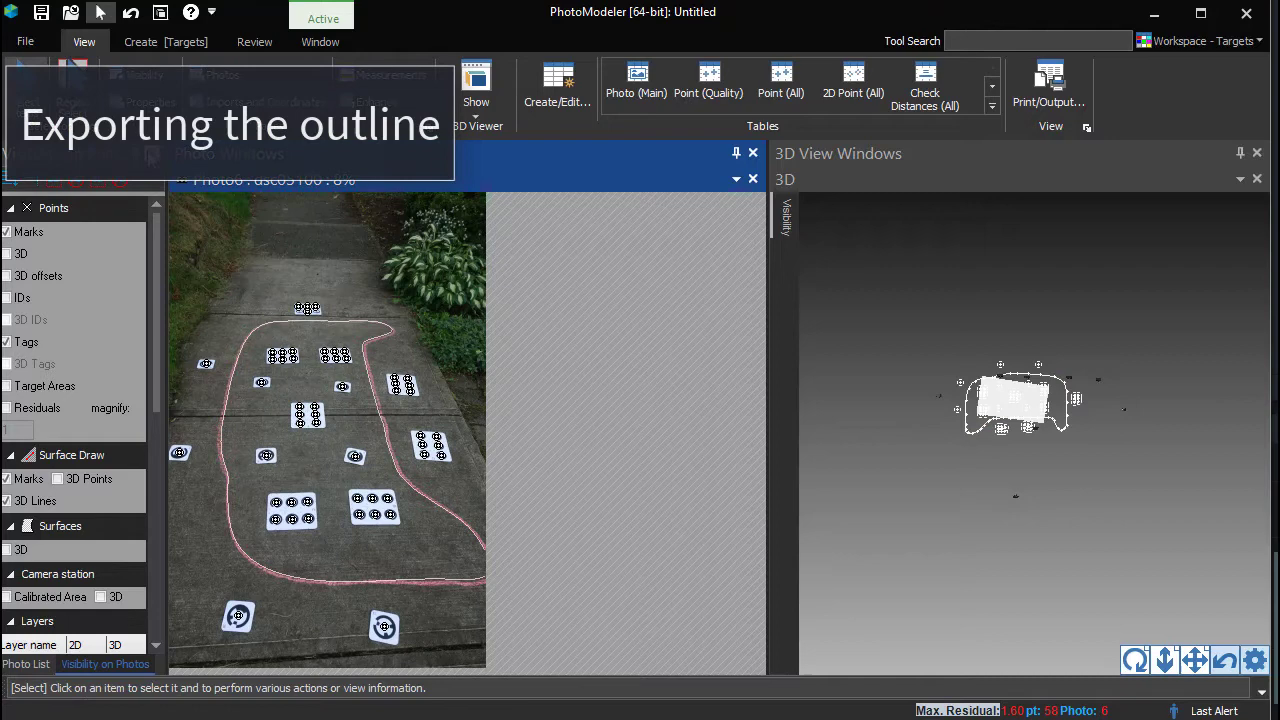
pyautogui.click(25, 664)
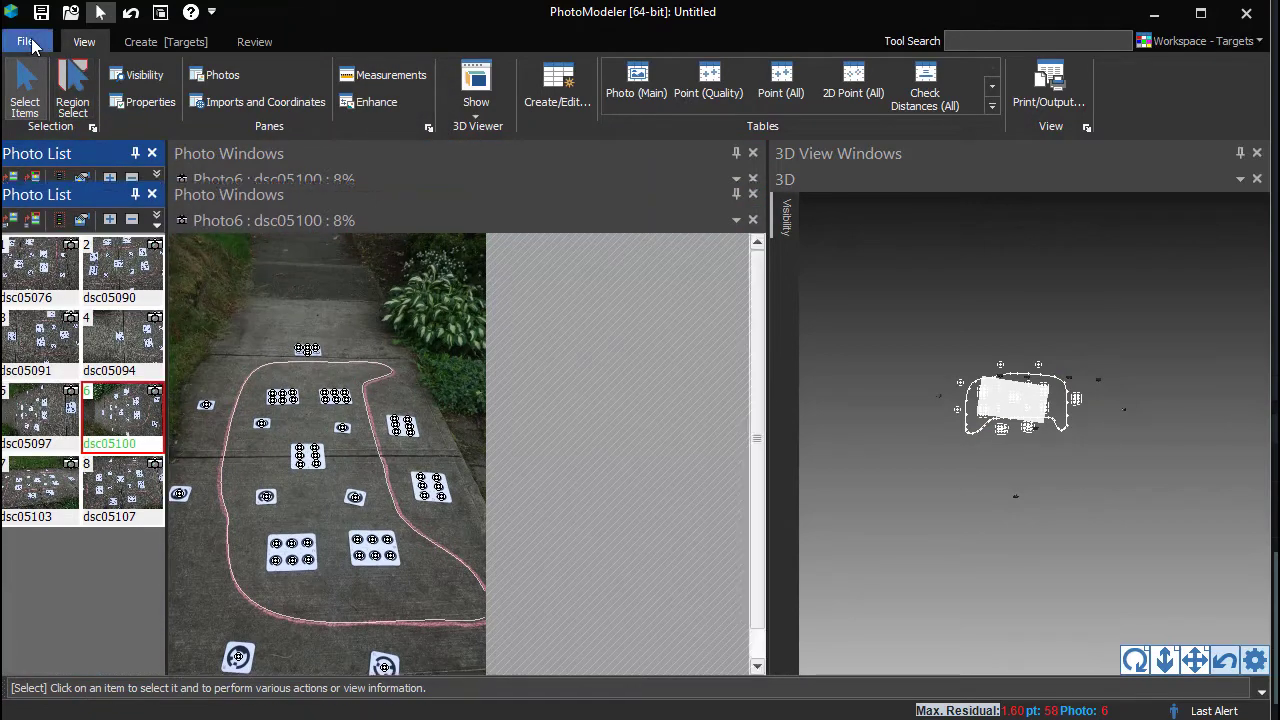
# Start a model export with 2D DXF as the export format
pyautogui.click(26, 42)
pyautogui.click(90, 314)
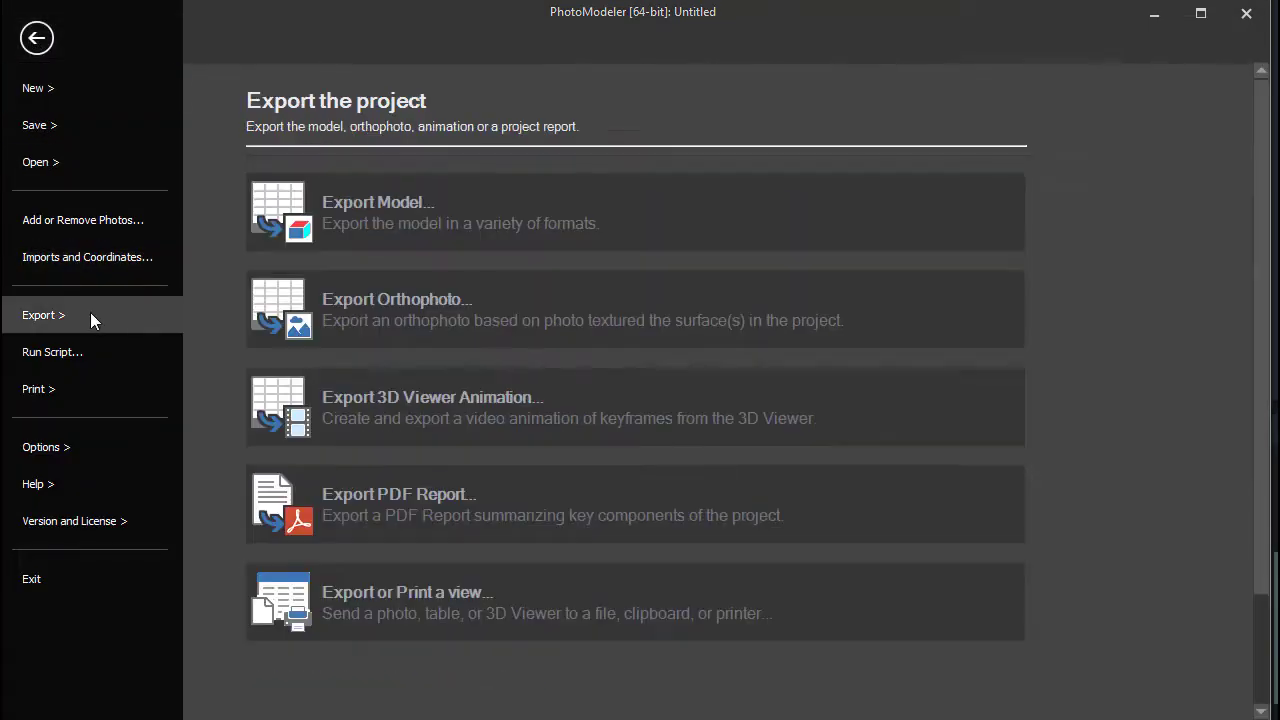
pyautogui.click(396, 236)
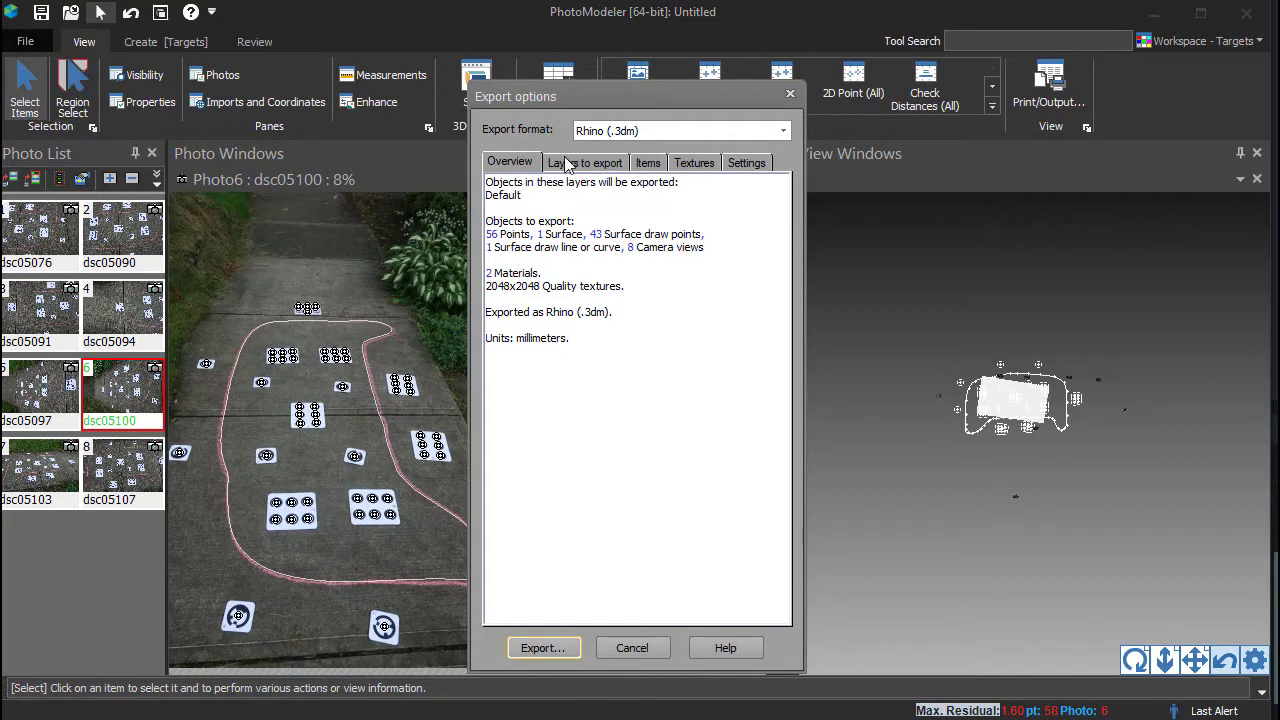
pyautogui.click(591, 135)
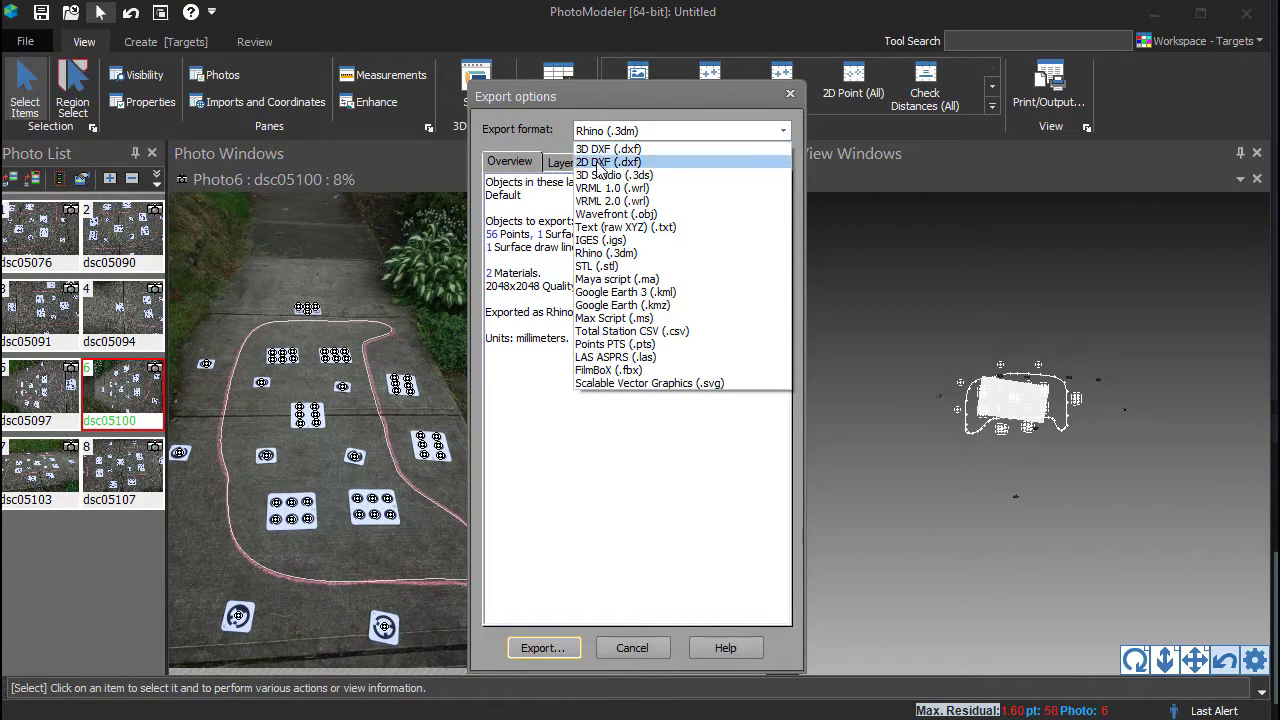
pyautogui.click(598, 163)
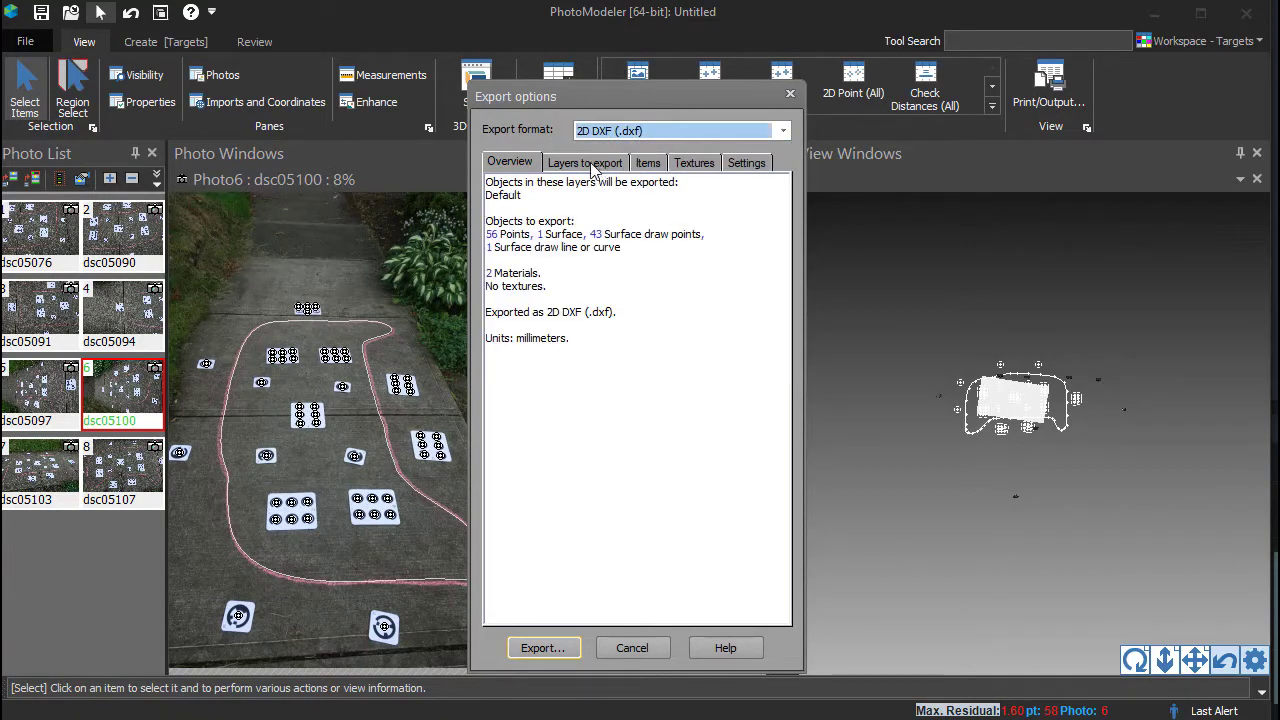
# Limit the exported items to Surface Draw Lines and Curves only, then review the flattening settings
pyautogui.click(643, 166)
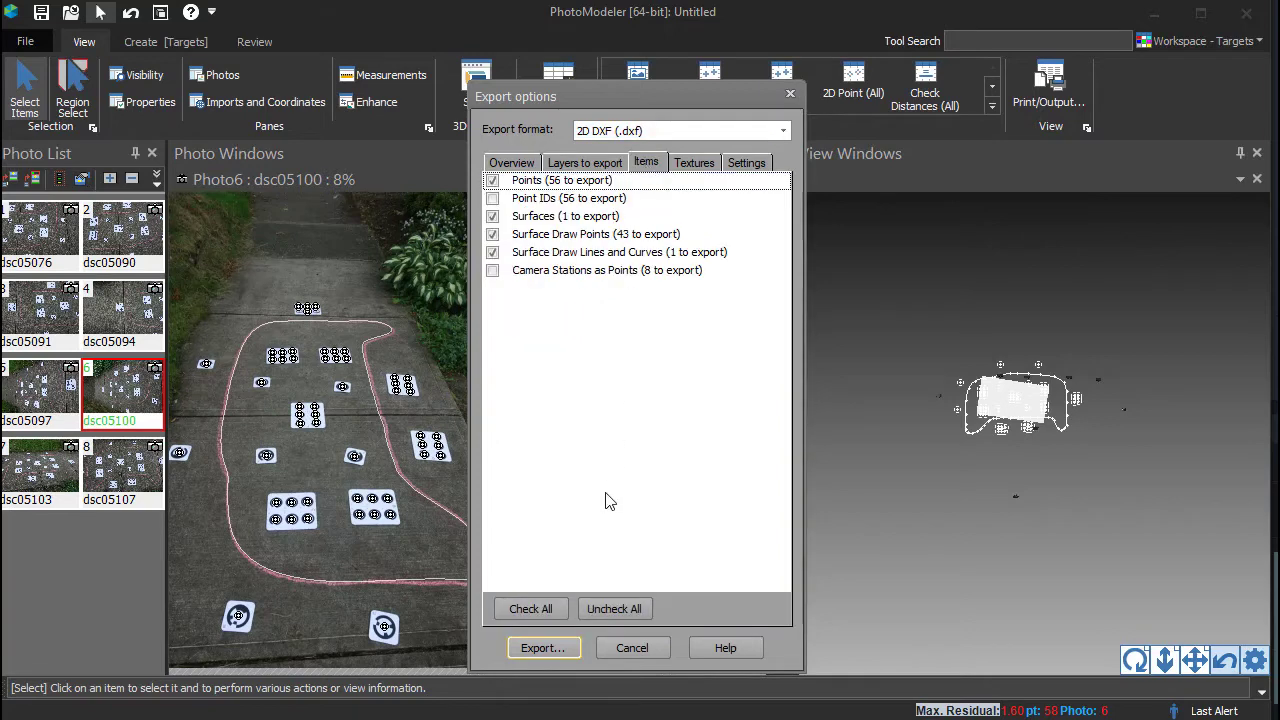
pyautogui.click(619, 612)
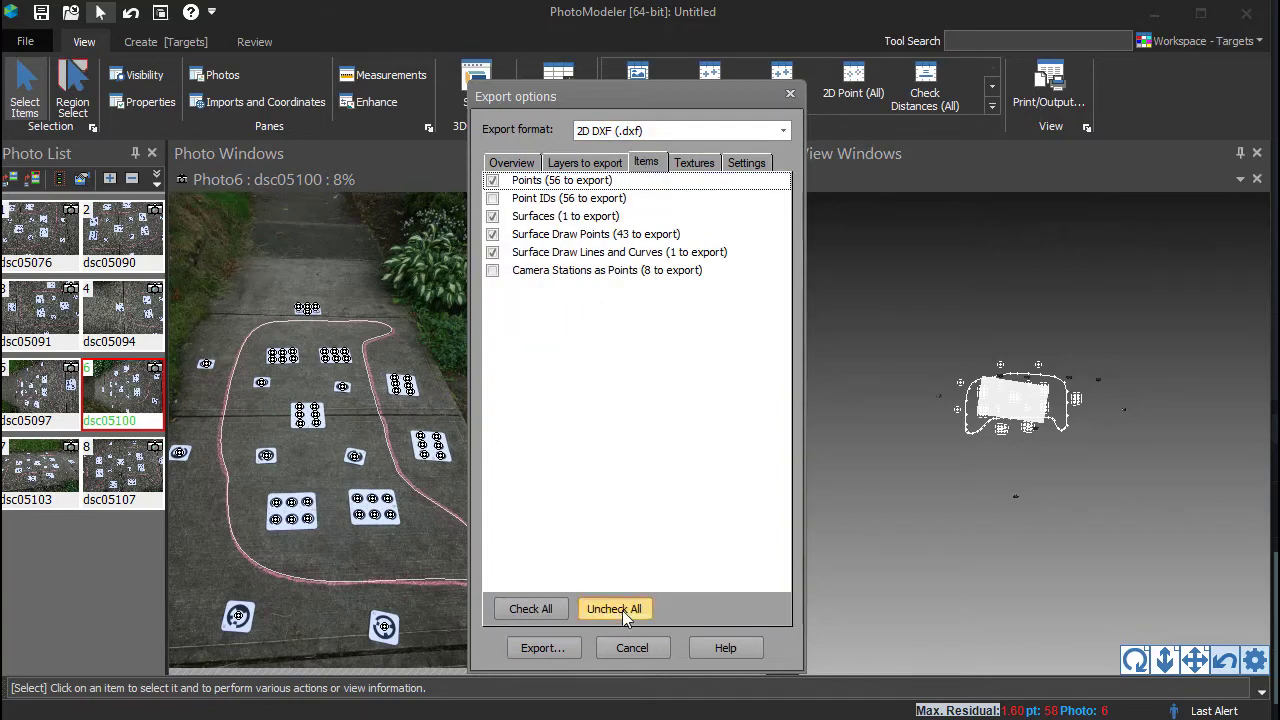
pyautogui.click(493, 253)
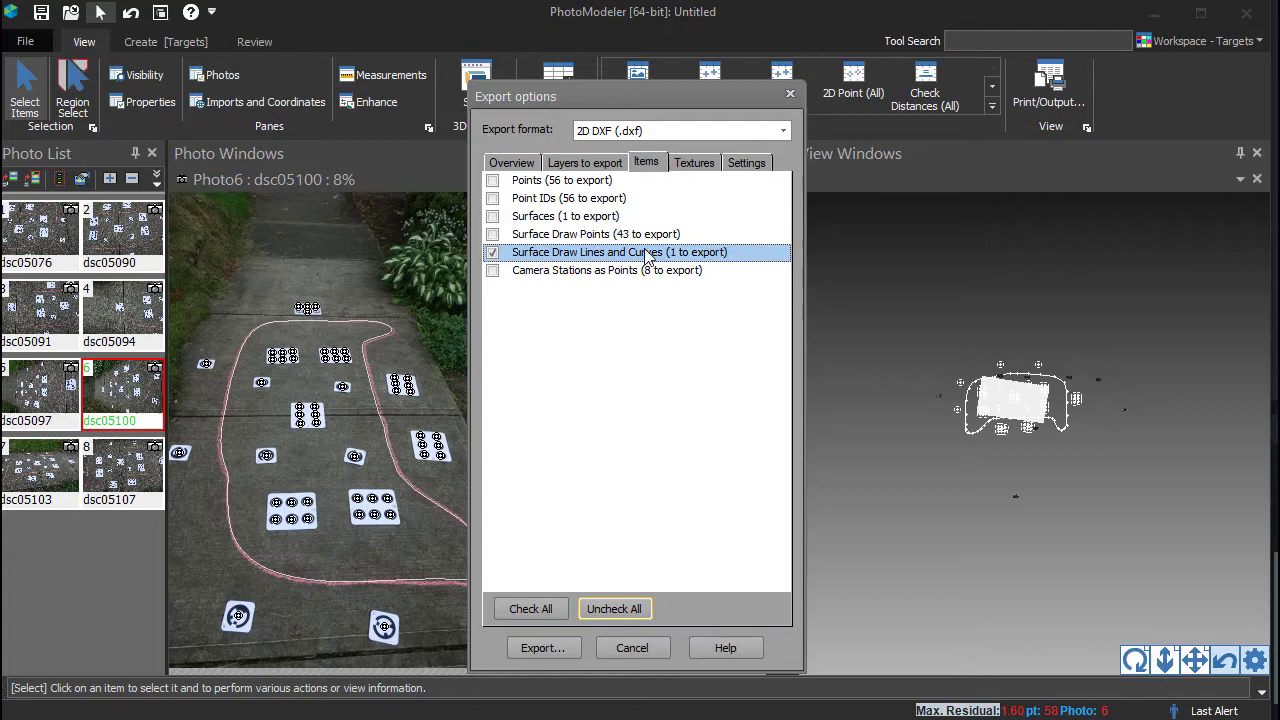
pyautogui.click(745, 165)
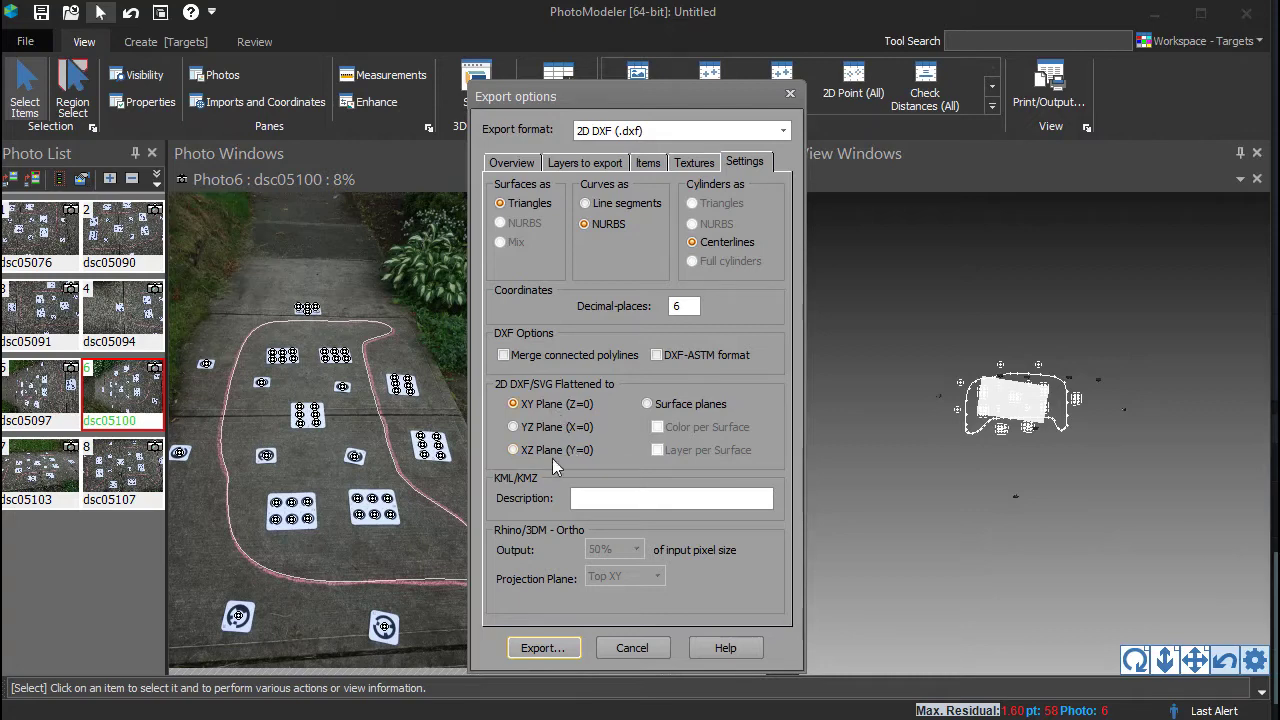
# Export the outline as ChalkTest.dxf into the ChalkOutline folder and dismiss the Flatten Report
pyautogui.click(543, 648)
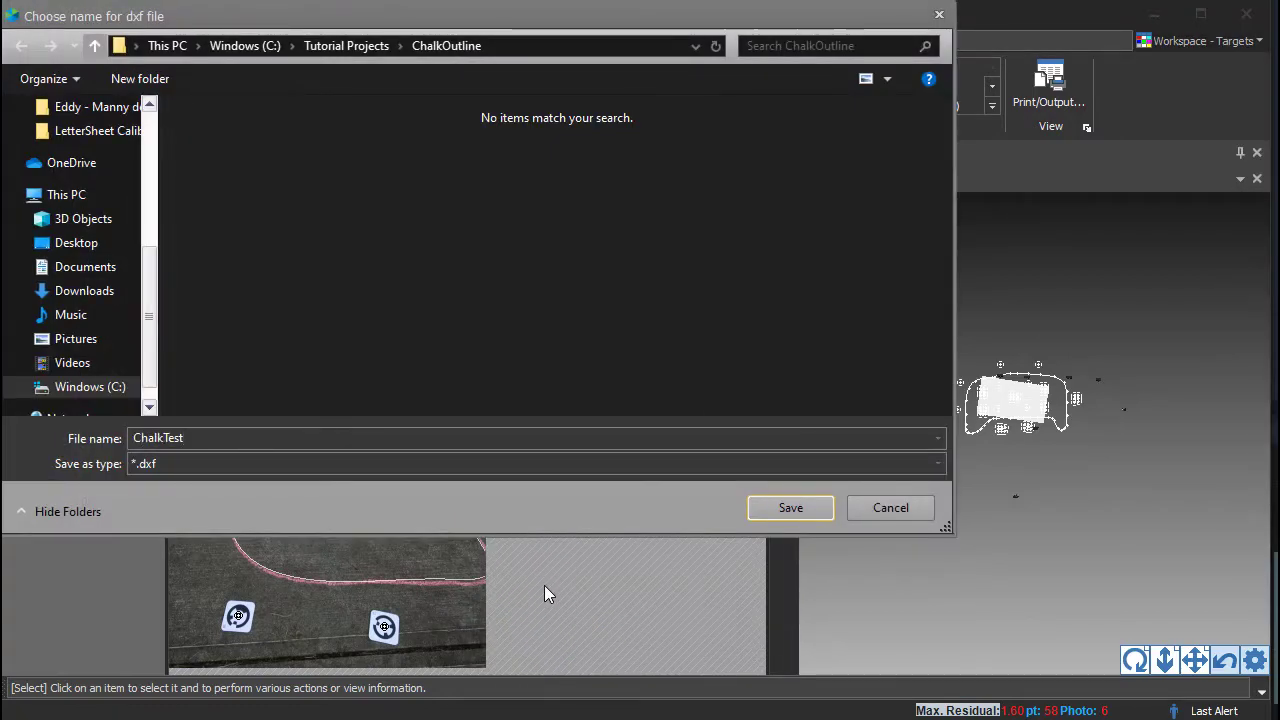
pyautogui.press('Return')
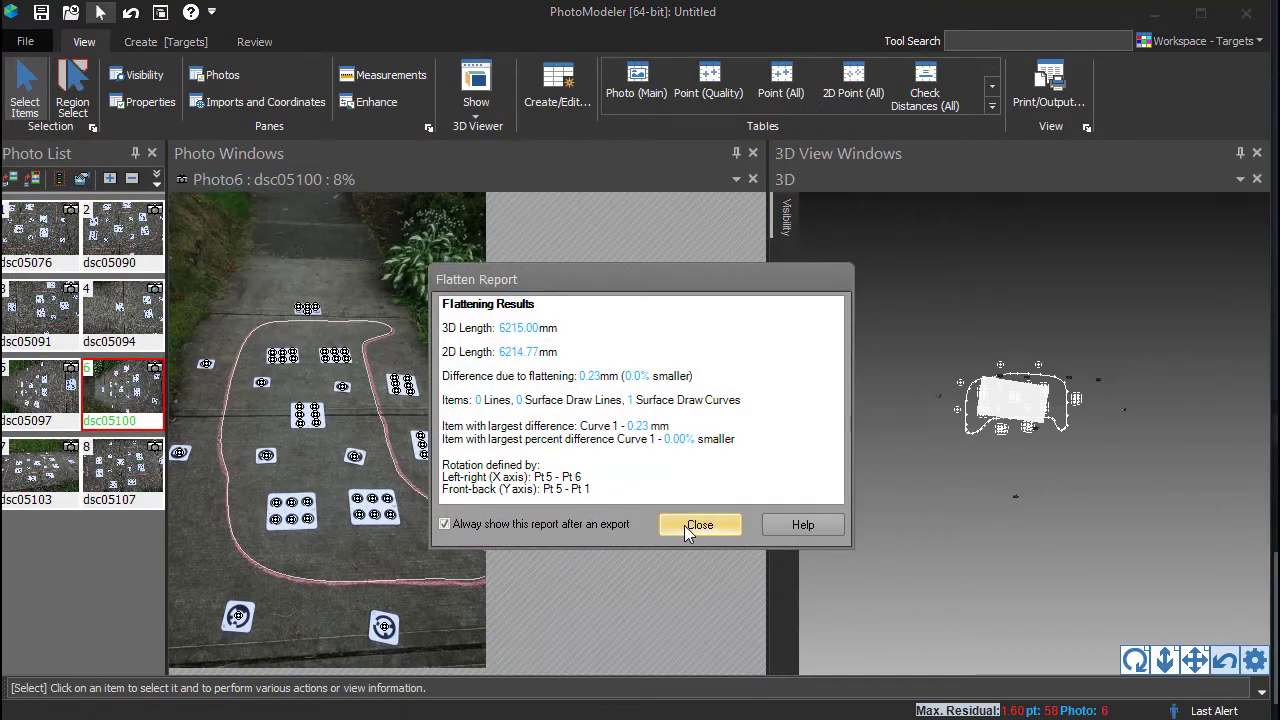
pyautogui.click(686, 530)
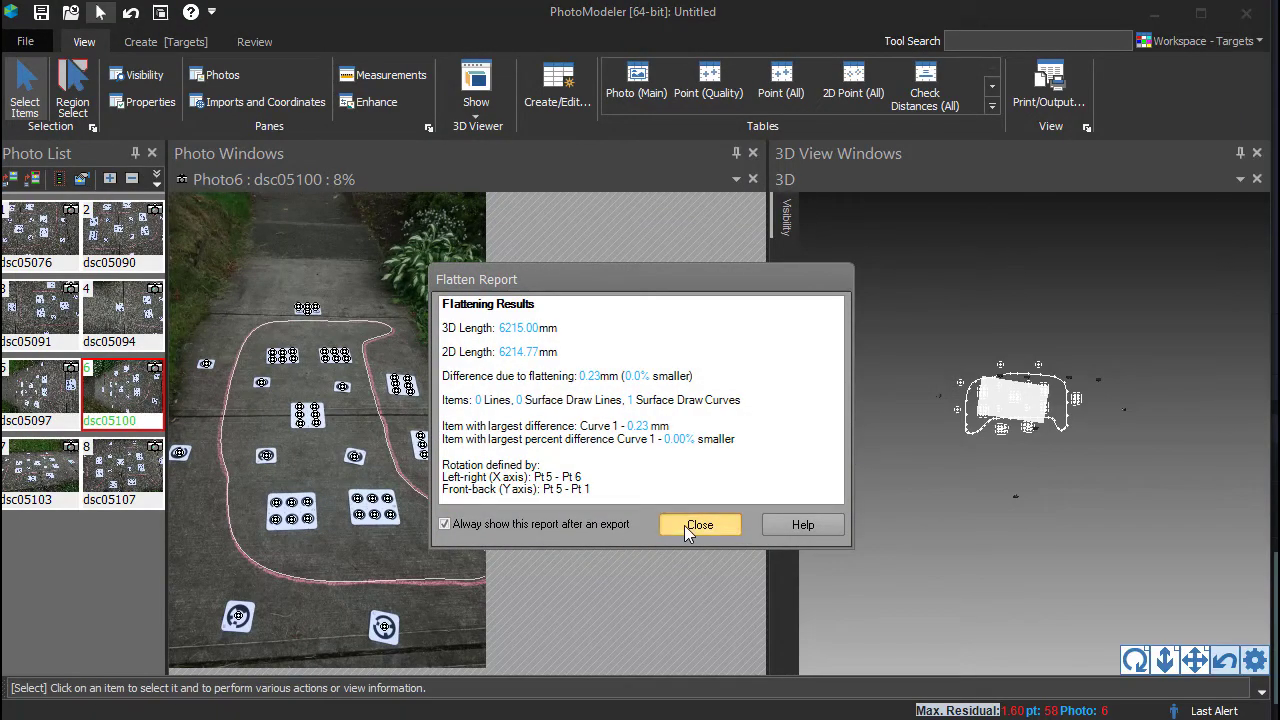
pyautogui.click(698, 525)
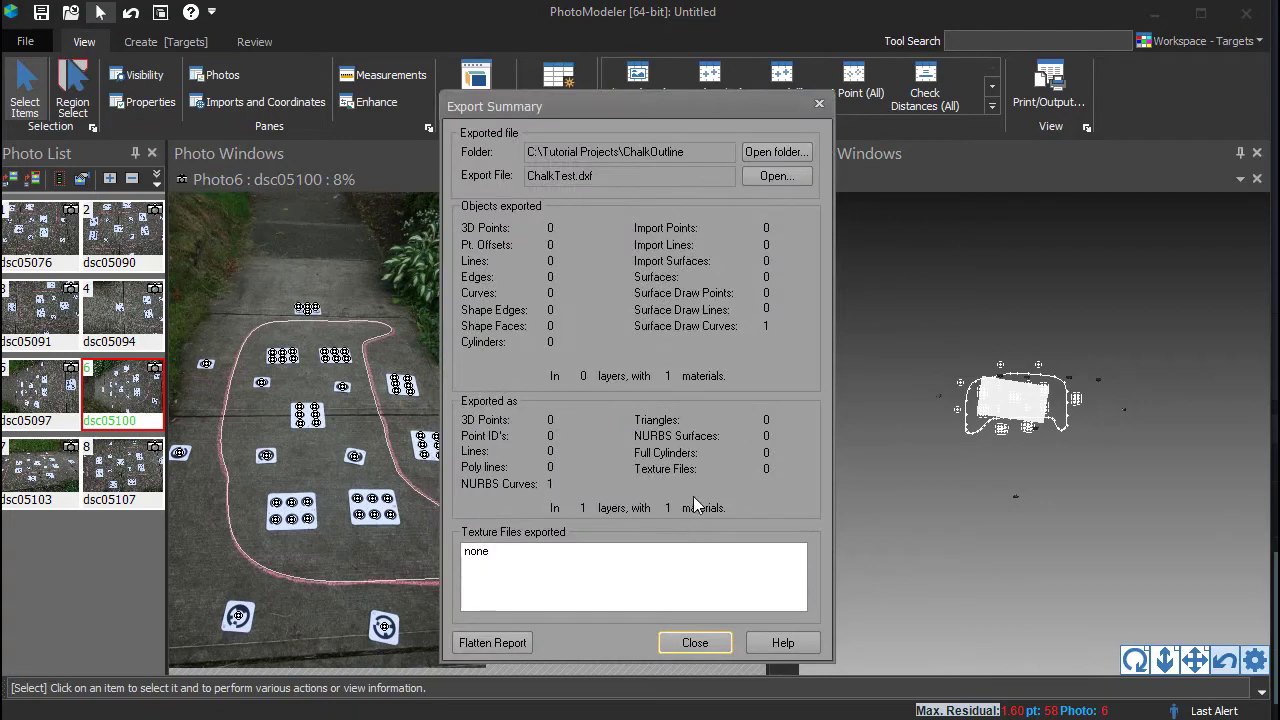
# Open ChalkTest.dxf in the CAD viewer and rotate the closed white outline curve
pyautogui.click(776, 176)
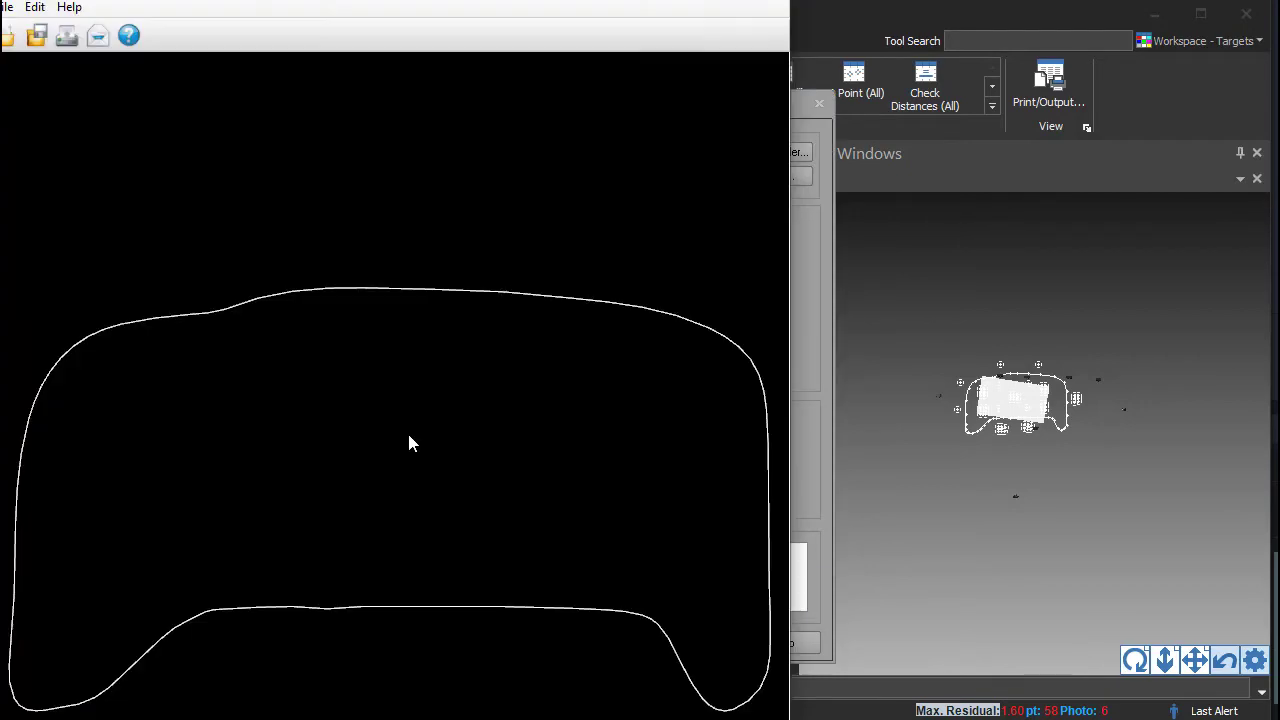
pyautogui.moveTo(373, 348); pyautogui.dragTo(300, 371)
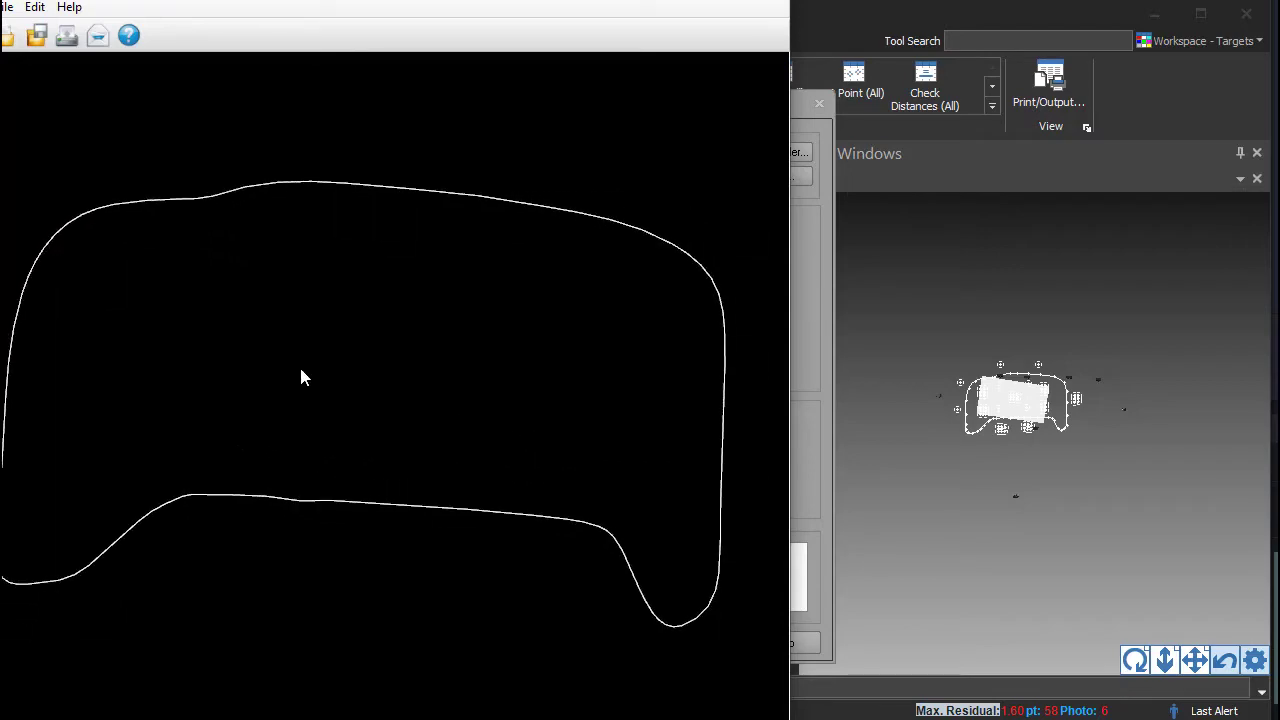